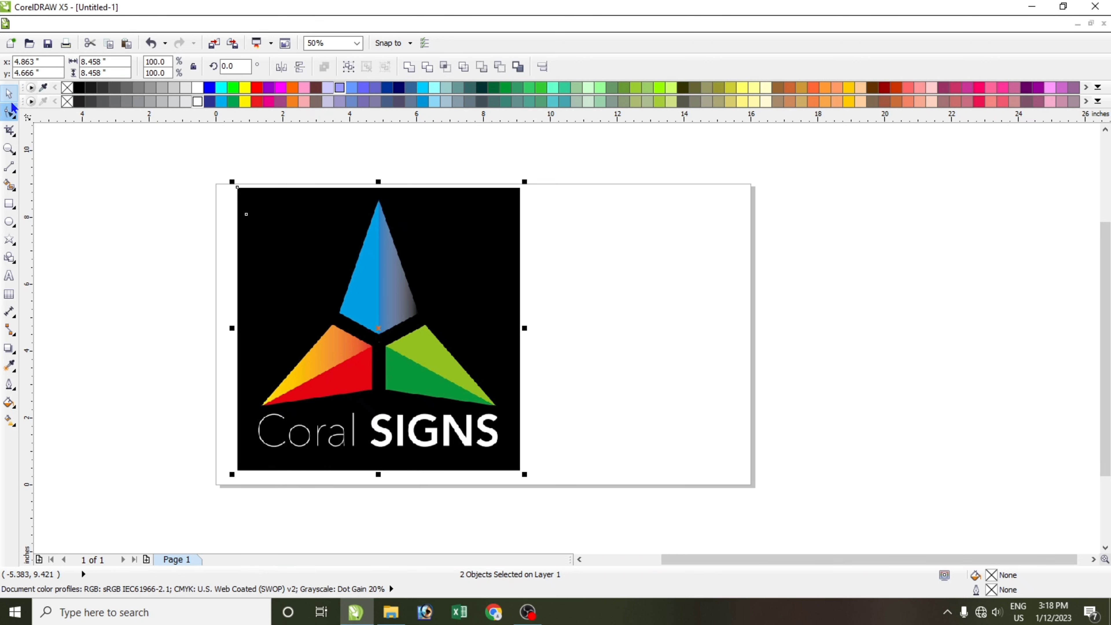
Move the Coral SIGNS reference logo to the left so it sits partly off the page.
click(94, 194)
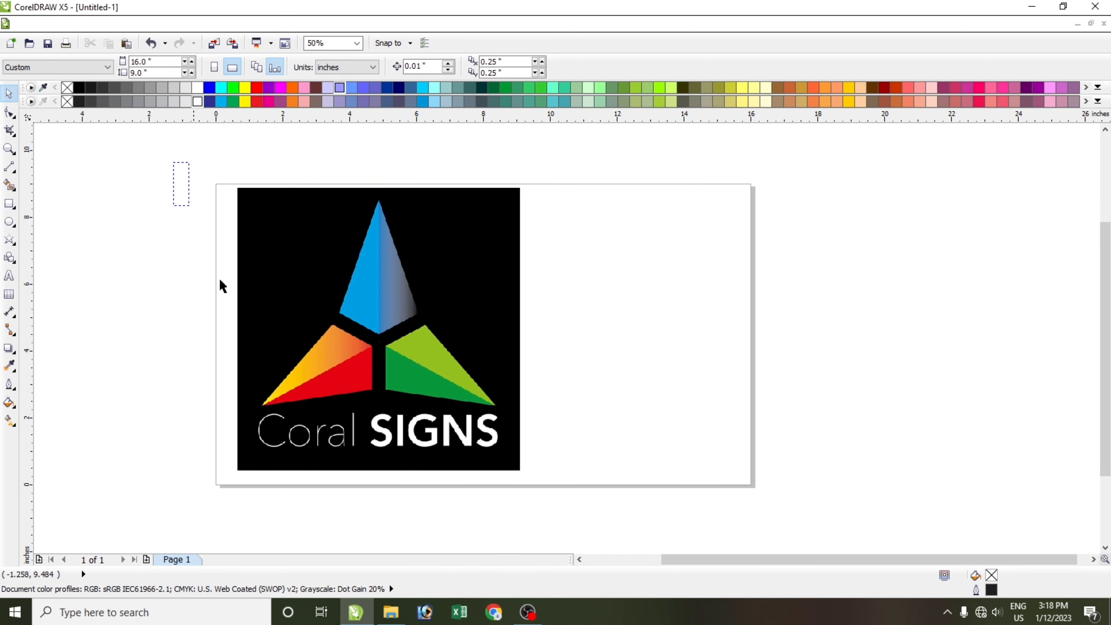
drag(223, 287, 486, 512)
click(487, 507)
drag(725, 559, 710, 560)
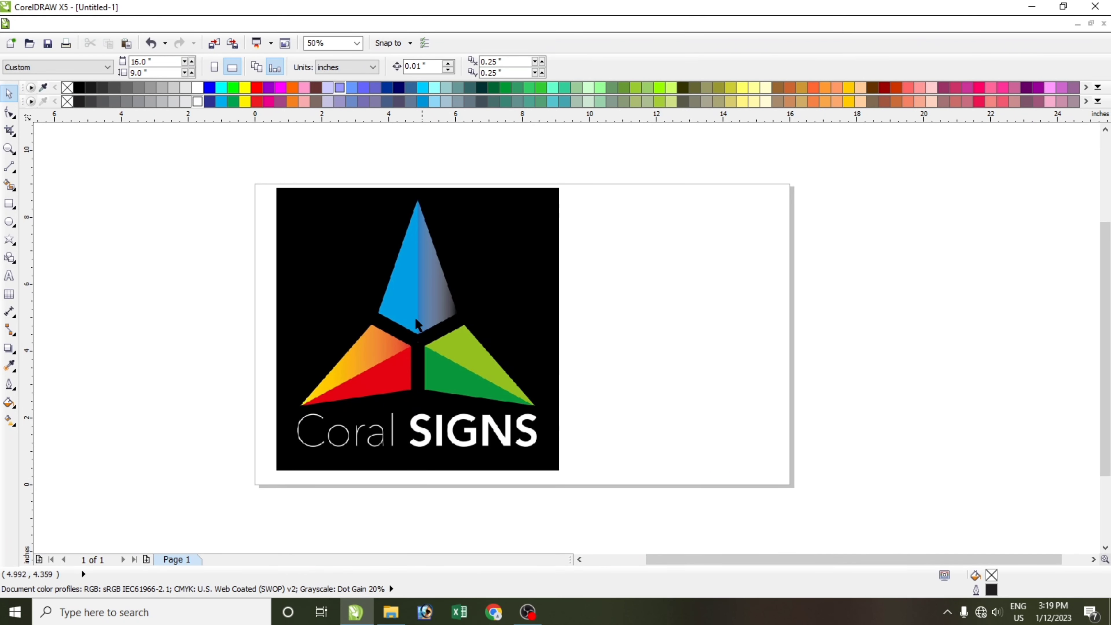
drag(190, 167, 573, 521)
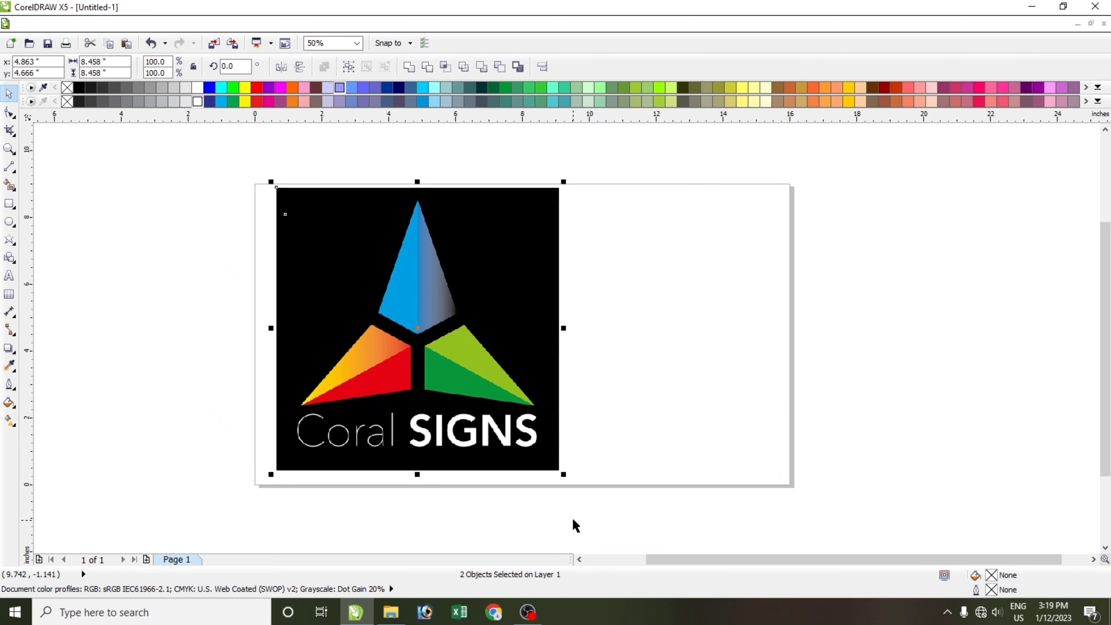
drag(513, 433, 343, 410)
click(483, 507)
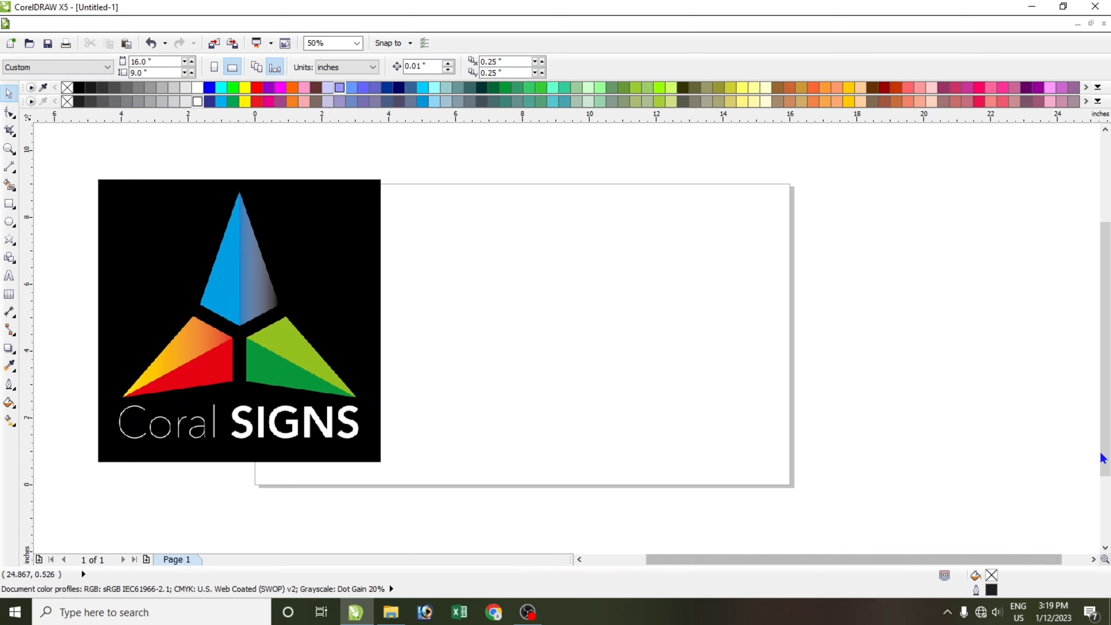
scroll(1104, 429, down, 1)
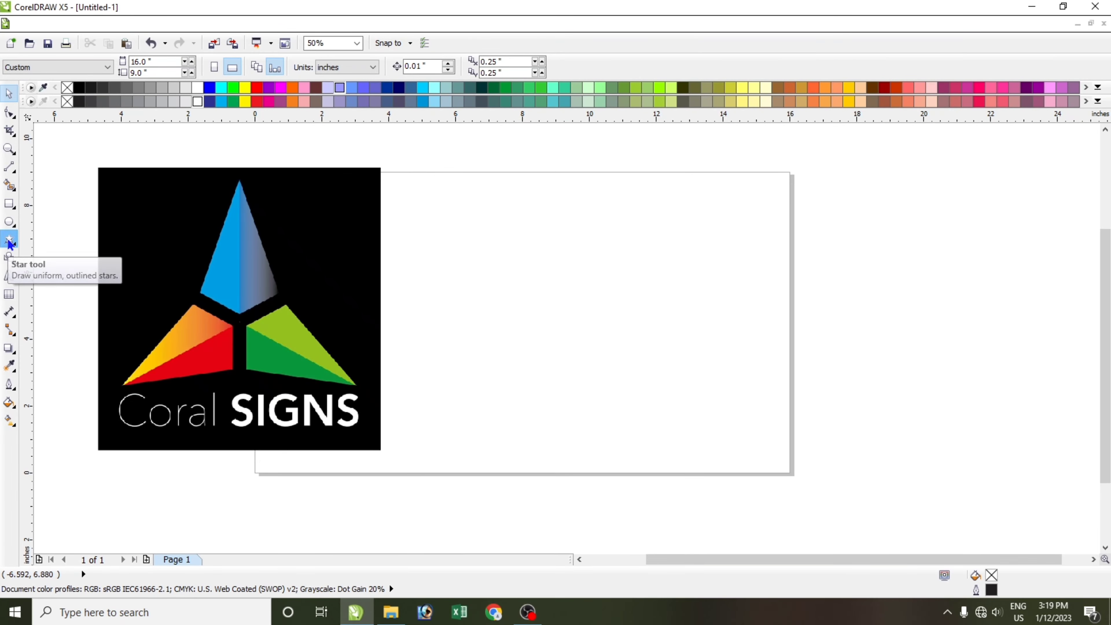
Draw a star about 7.6 by 7.2 inches in the page's free area and set it to 3 points.
click(10, 240)
click(49, 254)
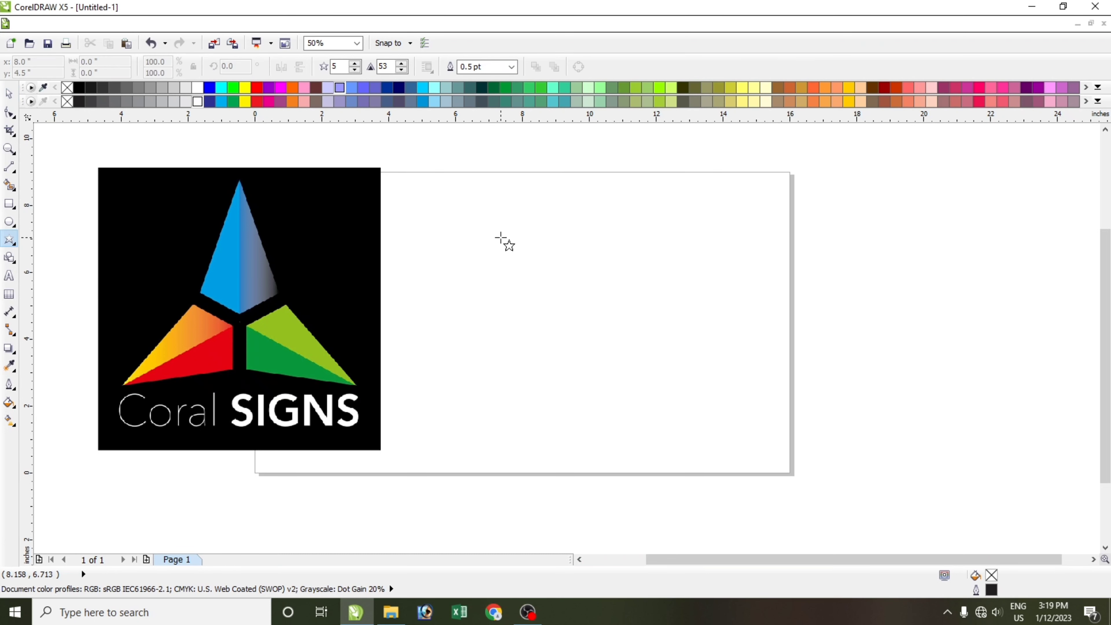
drag(471, 208, 731, 454)
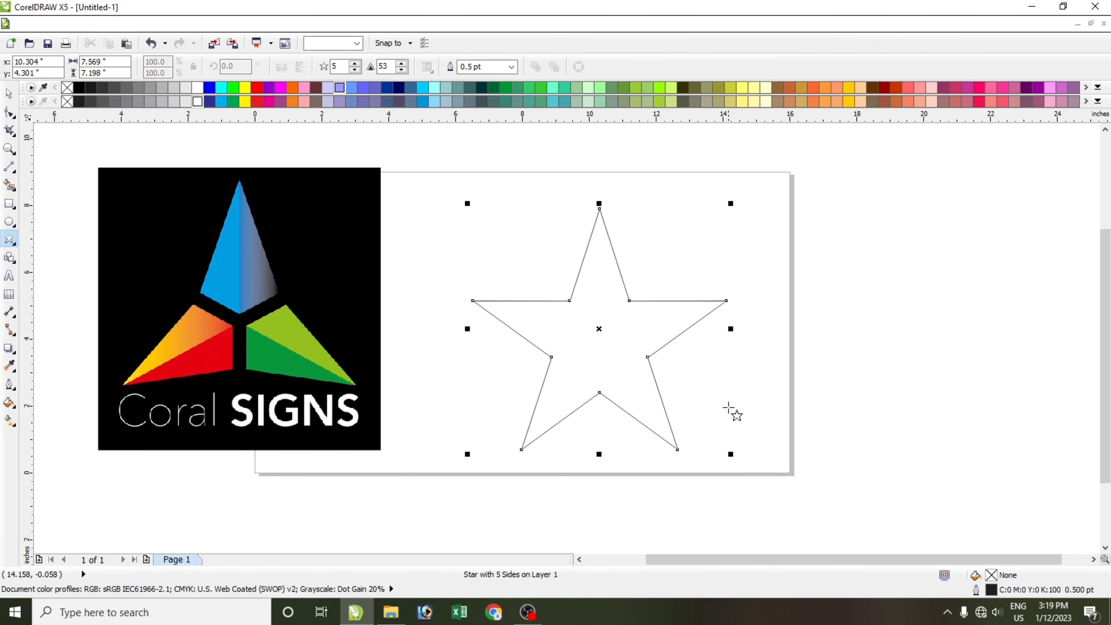
click(357, 71)
click(358, 72)
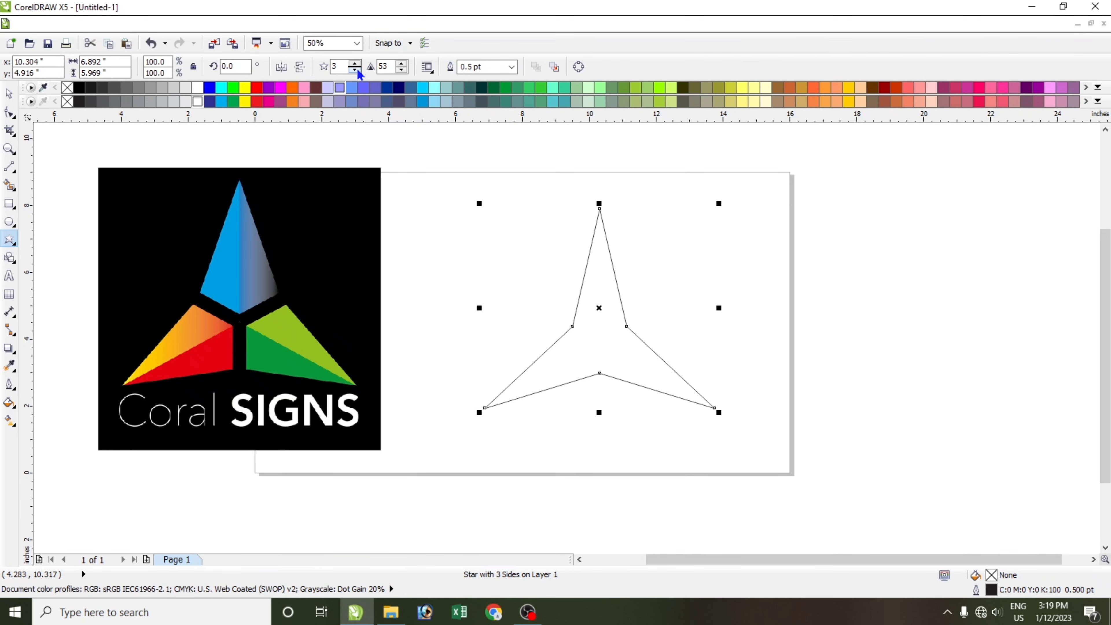
Enlarge the three-pointed star proportionally to about 8.6 by 7.4 inches.
click(9, 93)
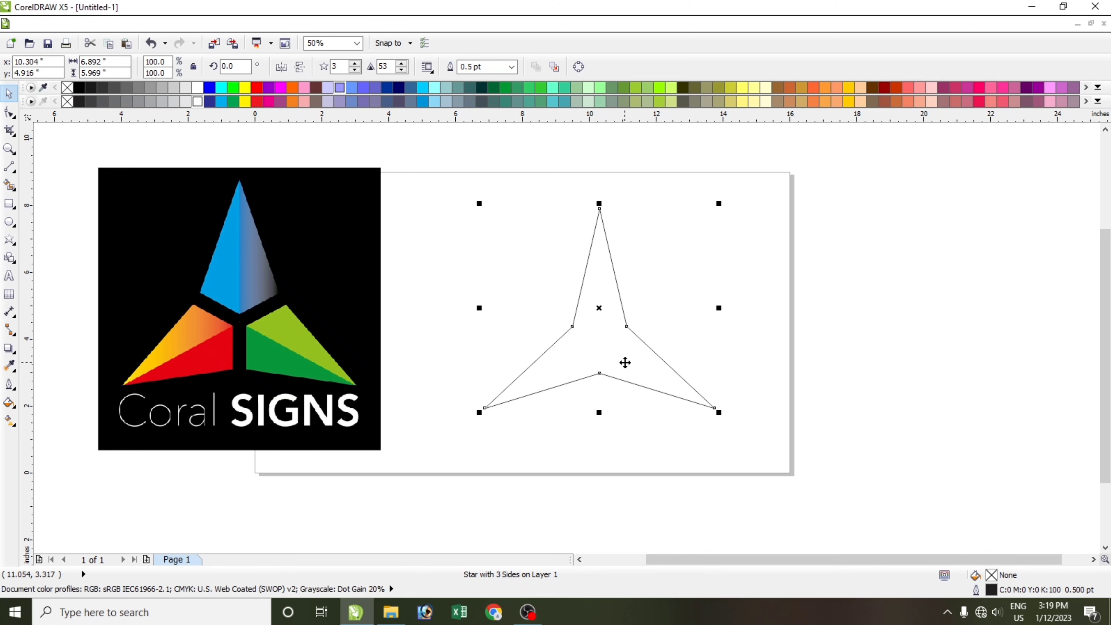
drag(625, 362, 625, 366)
drag(479, 421, 443, 466)
drag(719, 210, 741, 189)
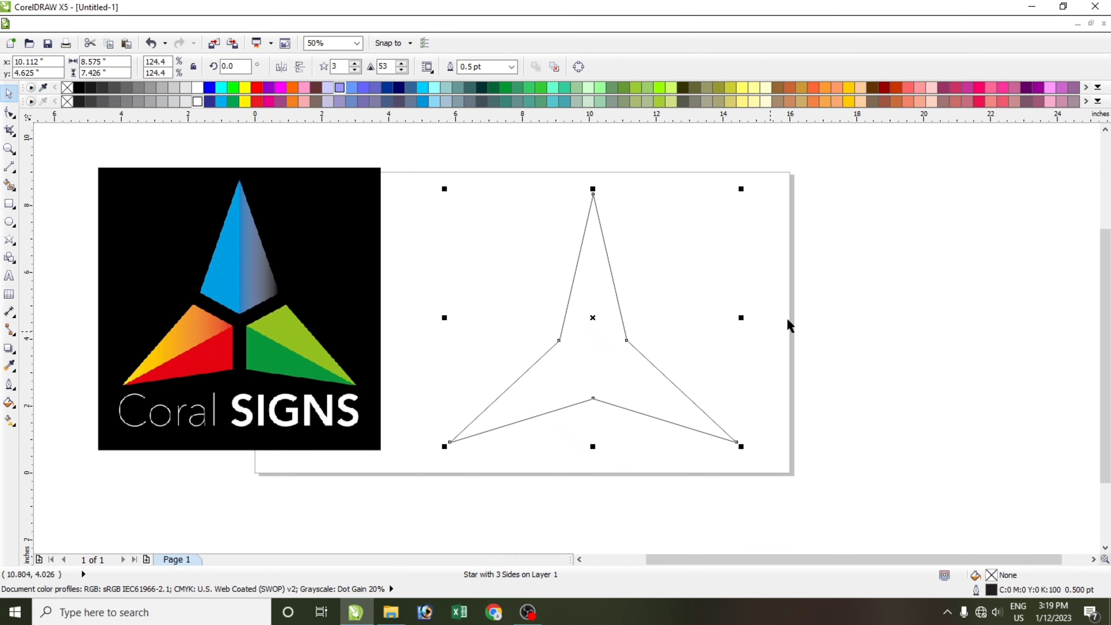
Draw a straight vertical line from the star's top tip to its lower inner node.
click(13, 173)
click(48, 180)
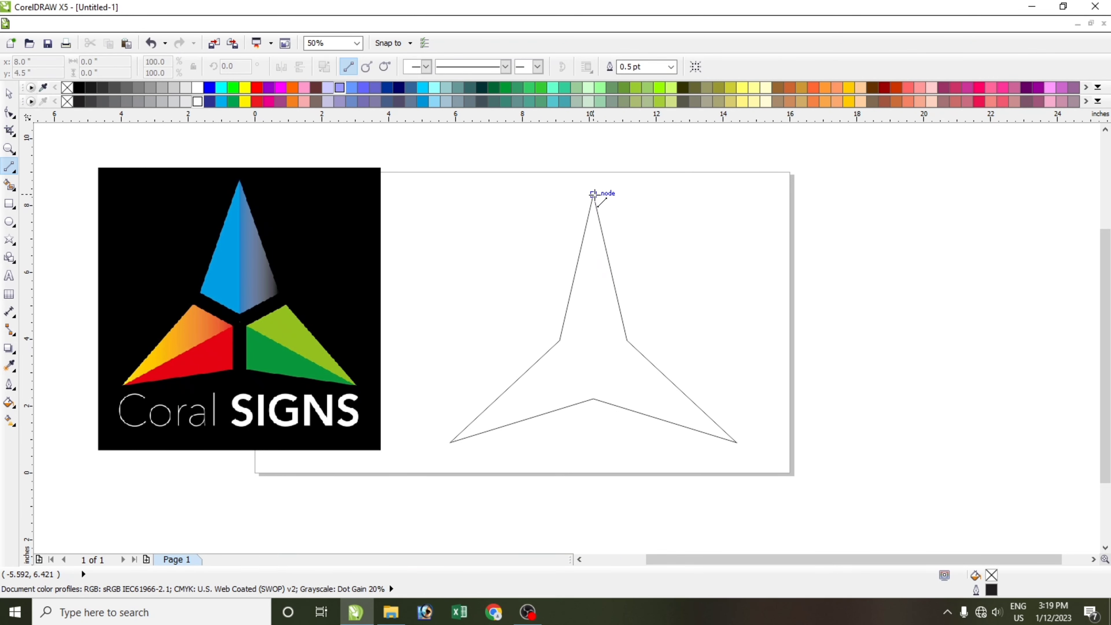
drag(593, 194, 594, 398)
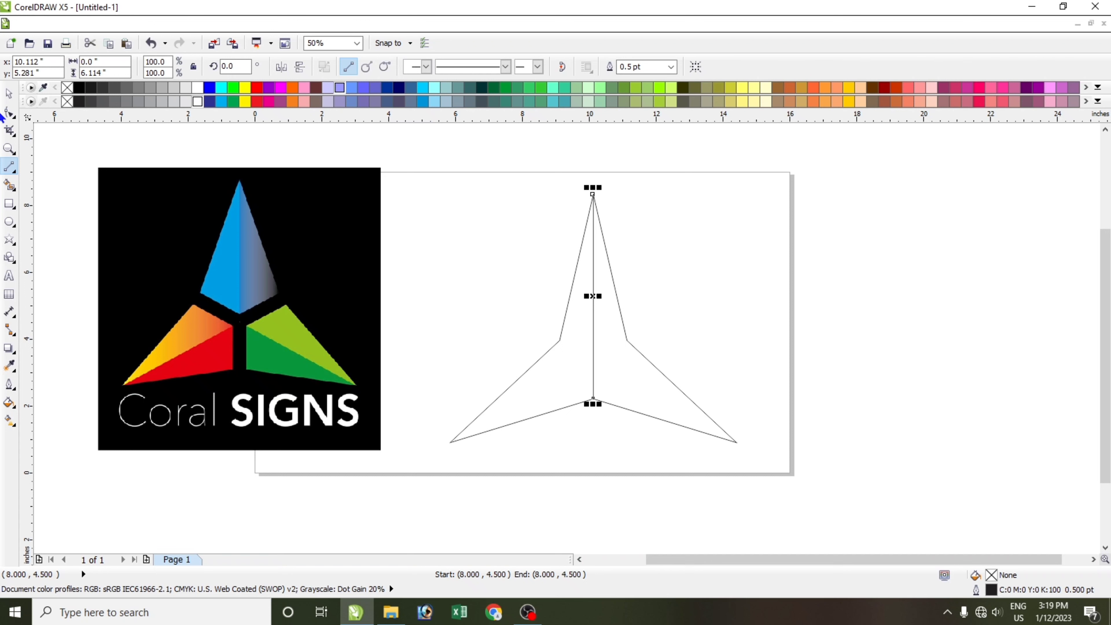
Place the line's rotation centre at the star's centre and add two copies rotated to 240° and 120°, reaching the lower tips.
click(8, 93)
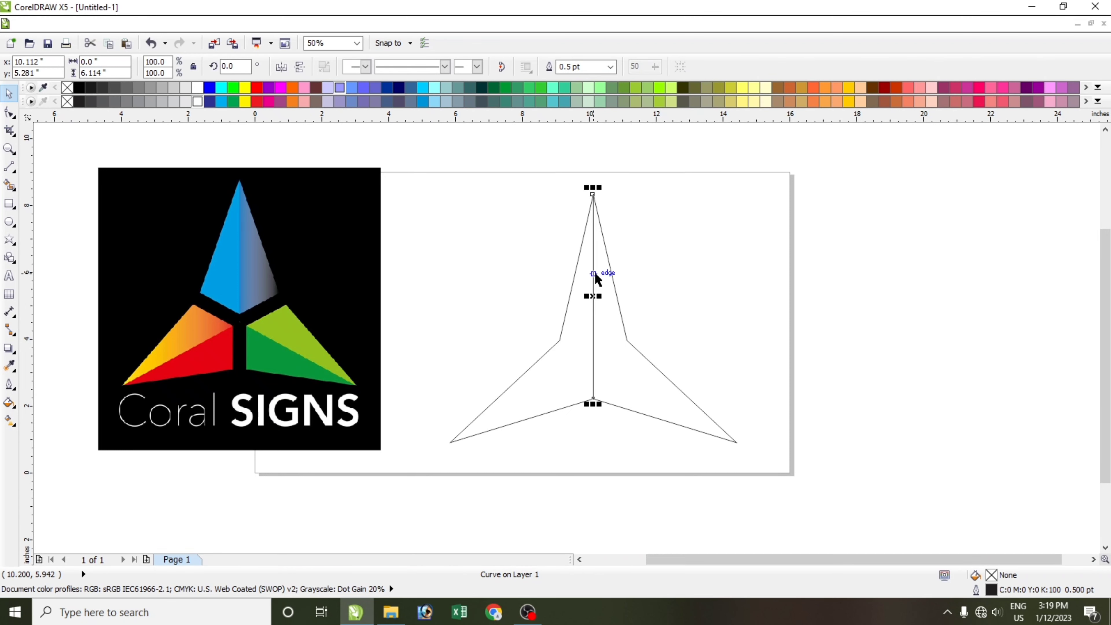
click(597, 279)
drag(593, 296, 593, 360)
click(594, 371)
click(593, 324)
drag(601, 192, 686, 426)
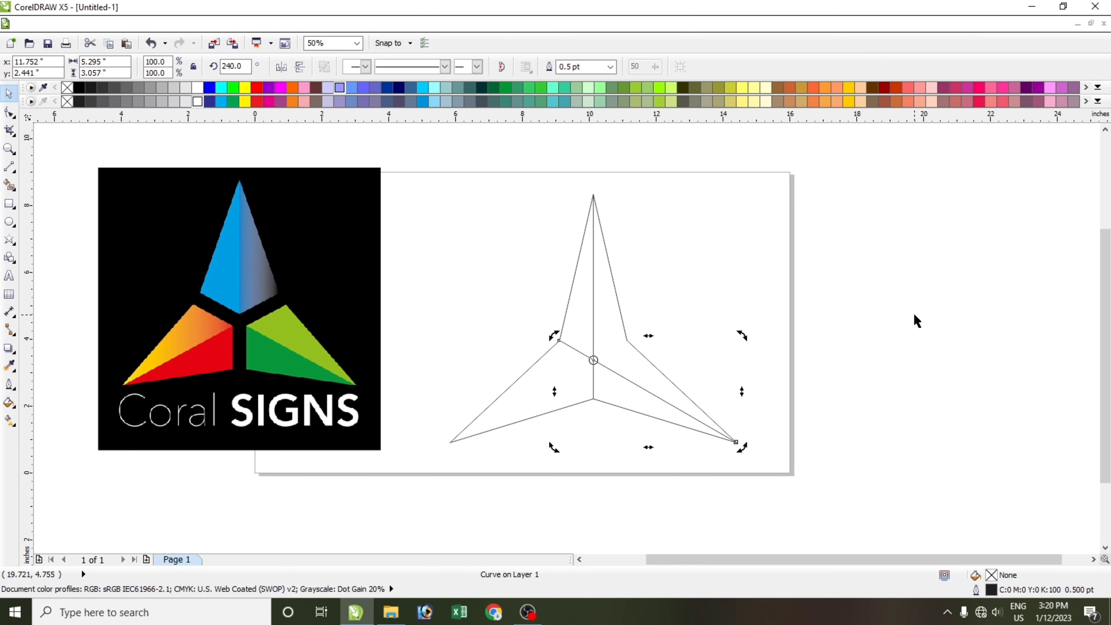
key(ctrl+r)
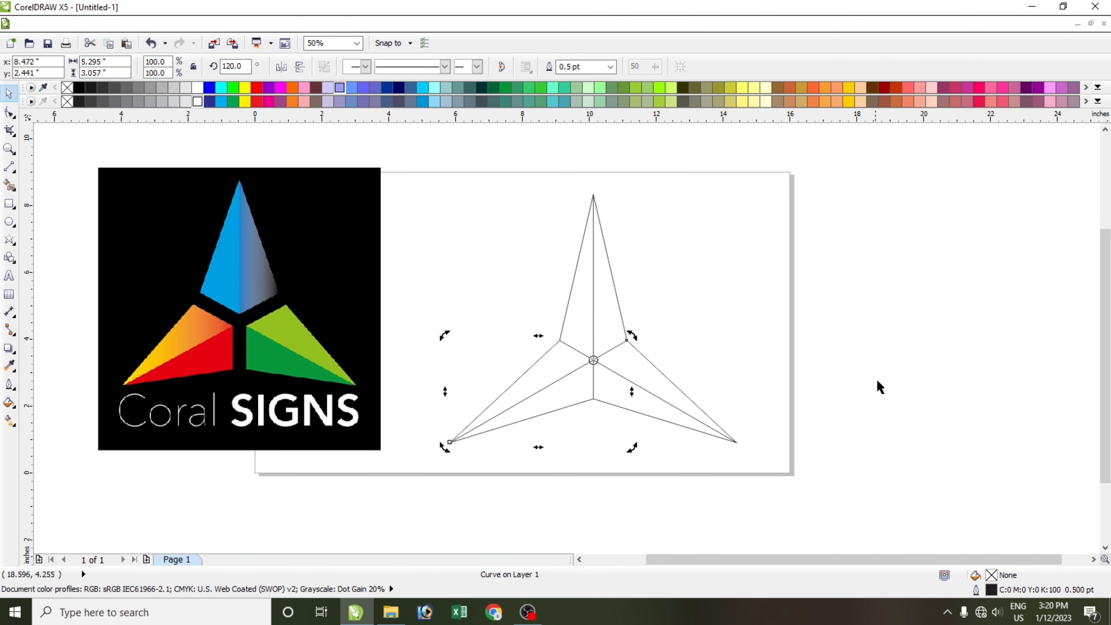
click(887, 354)
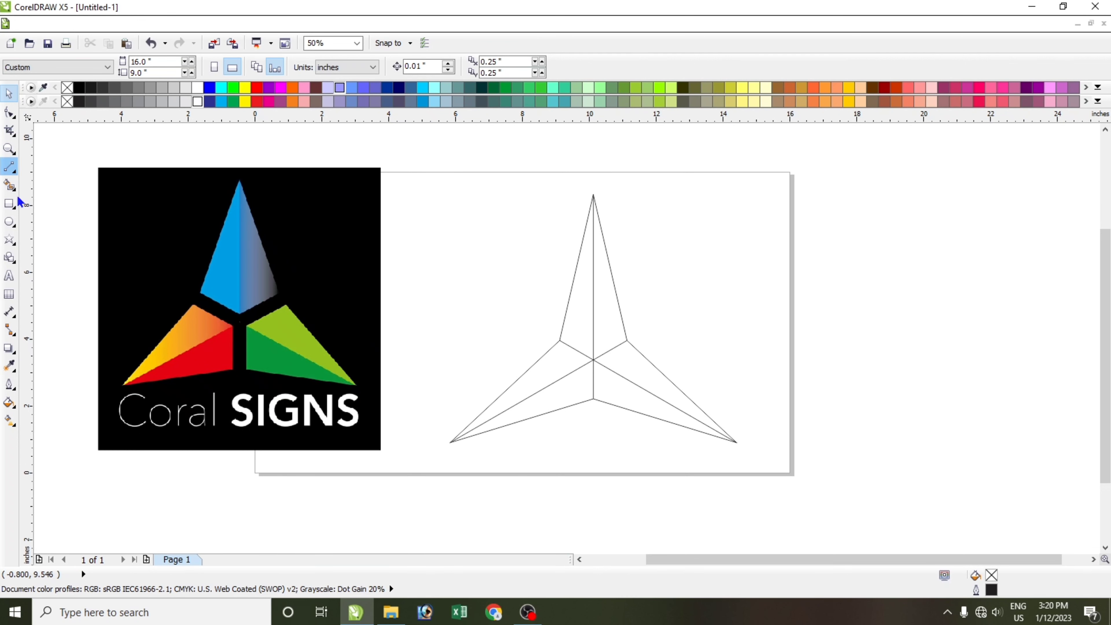
Create separate filled shapes from the star's six facets with the Smart Fill tool.
click(10, 185)
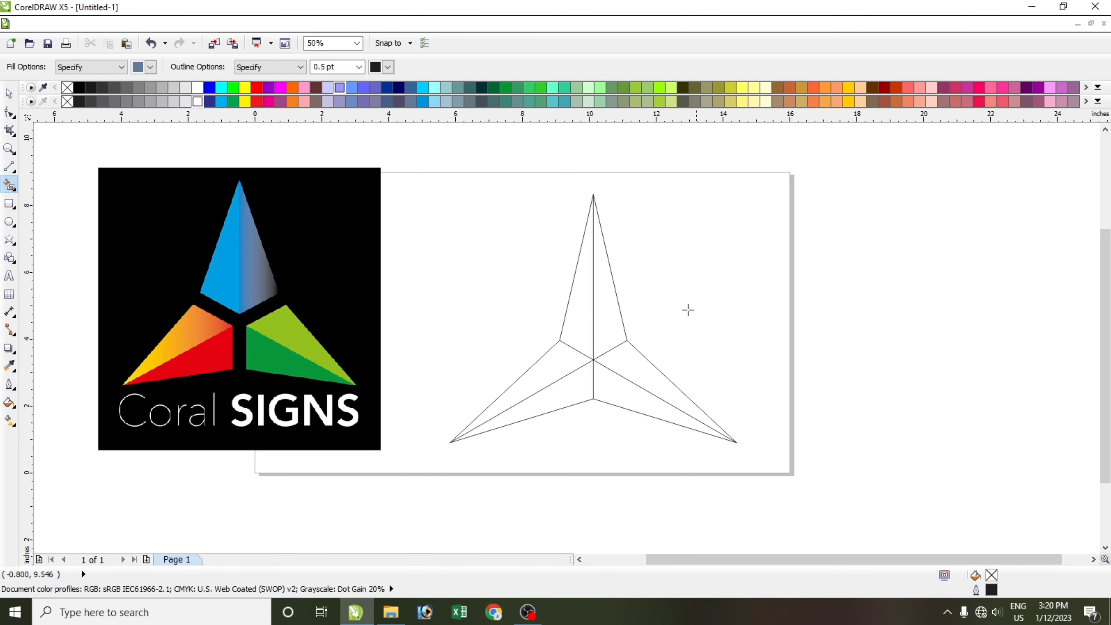
click(578, 319)
click(607, 326)
click(543, 365)
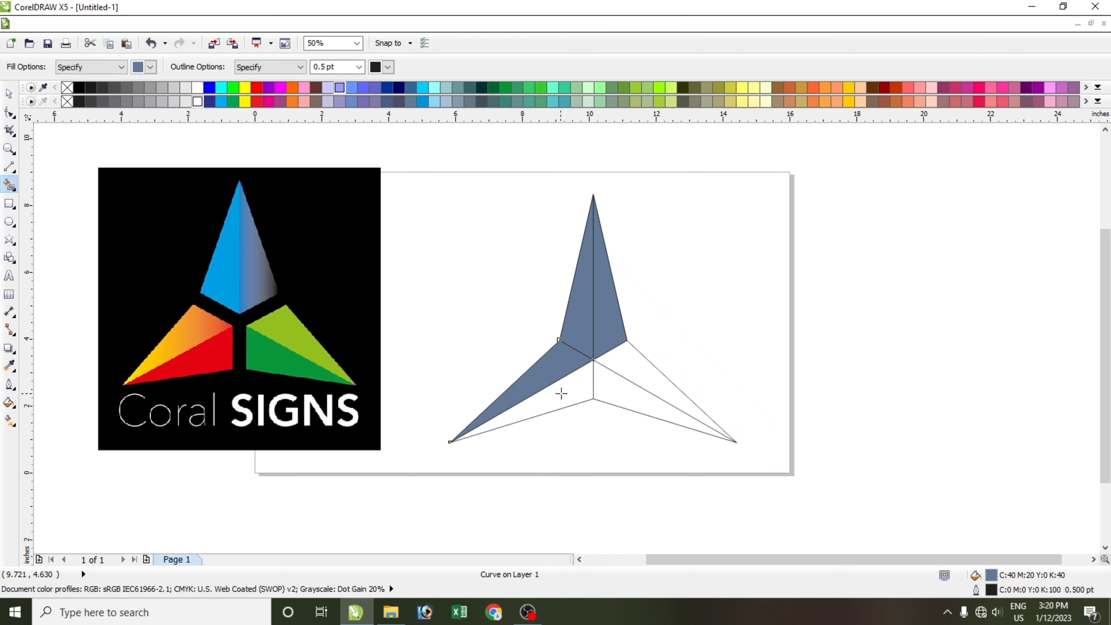
click(562, 394)
click(620, 392)
click(640, 372)
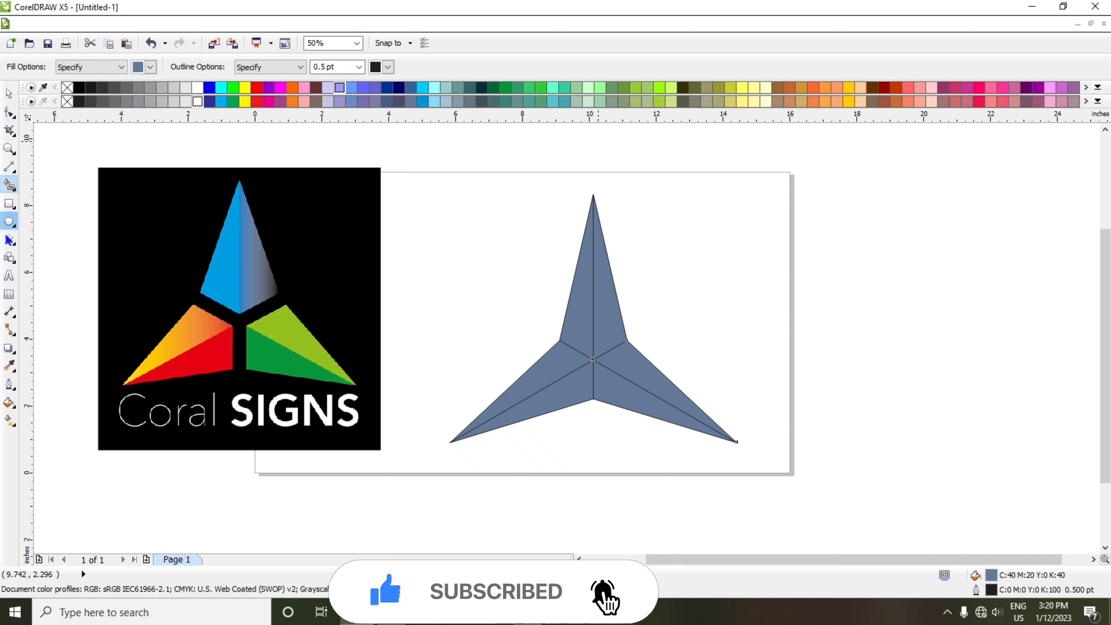
Try a linear gradient on the upper arm's left facet, and replace it with solid blue C:100 M:20 Y:0 K:0.
click(9, 420)
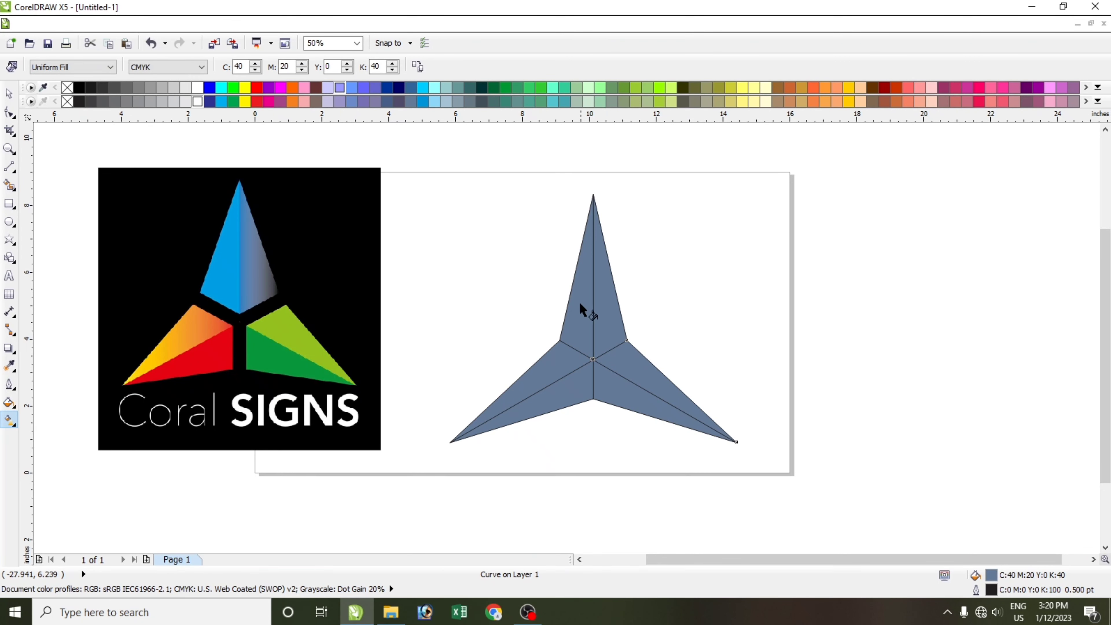
drag(577, 321, 592, 232)
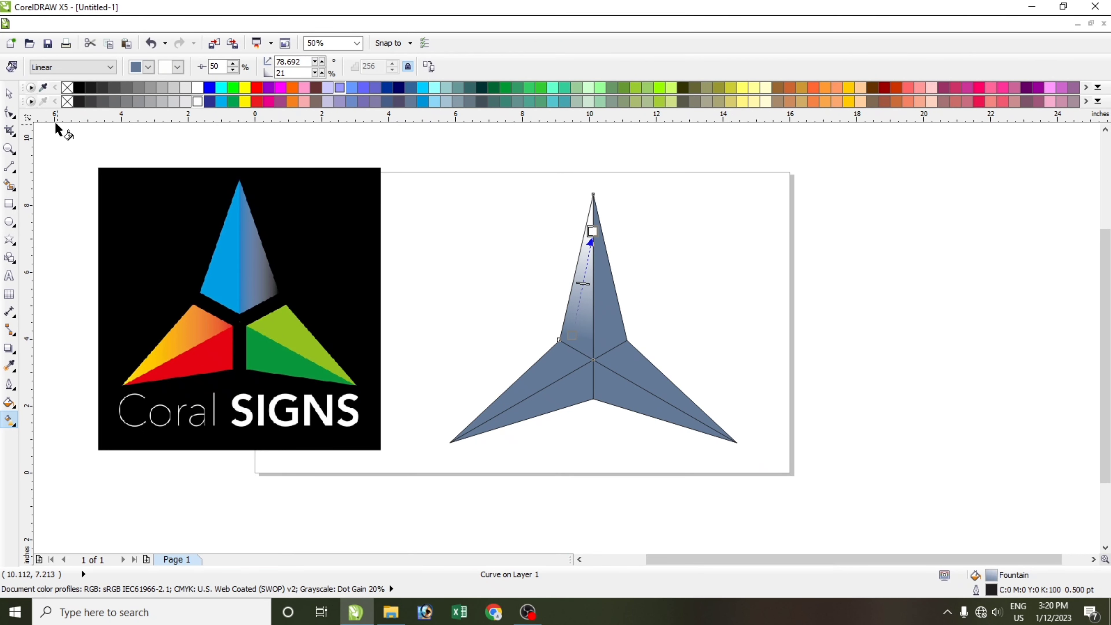
click(9, 93)
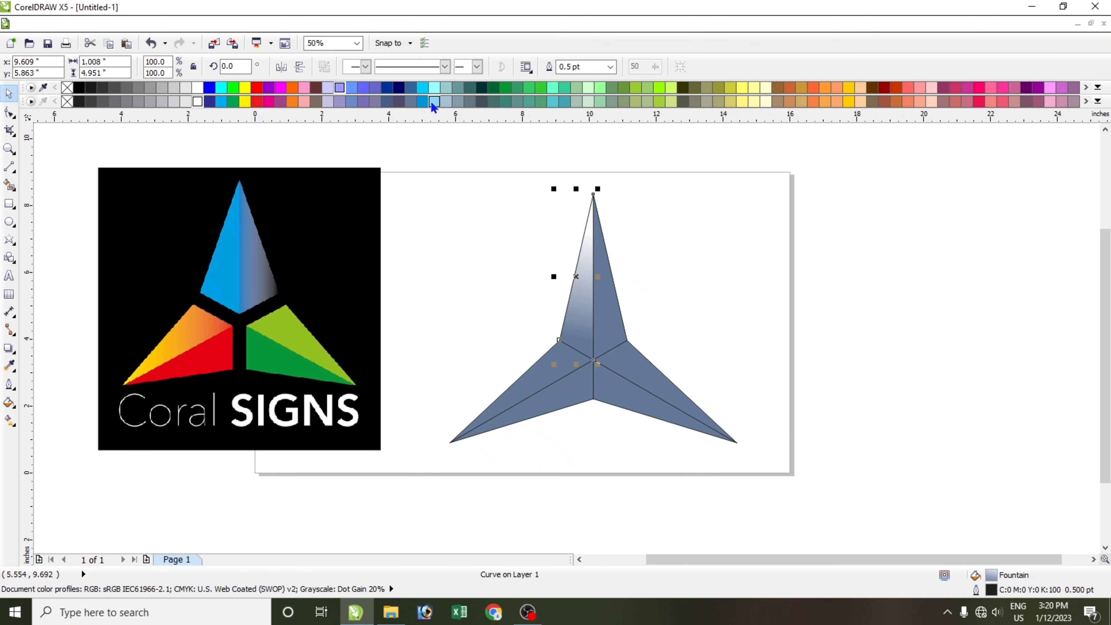
click(422, 89)
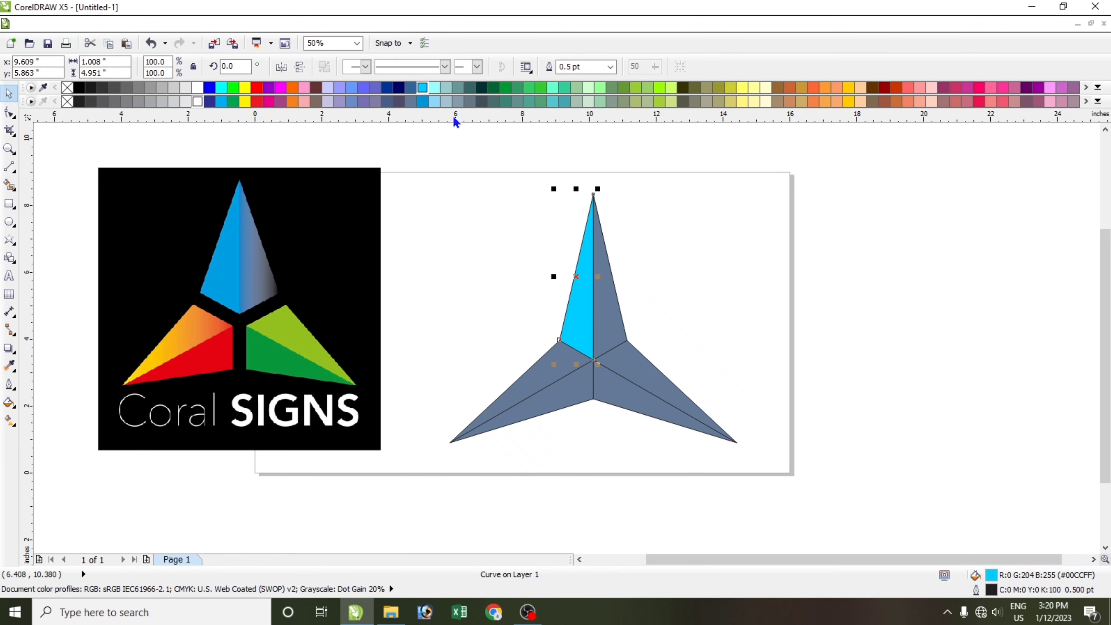
click(424, 102)
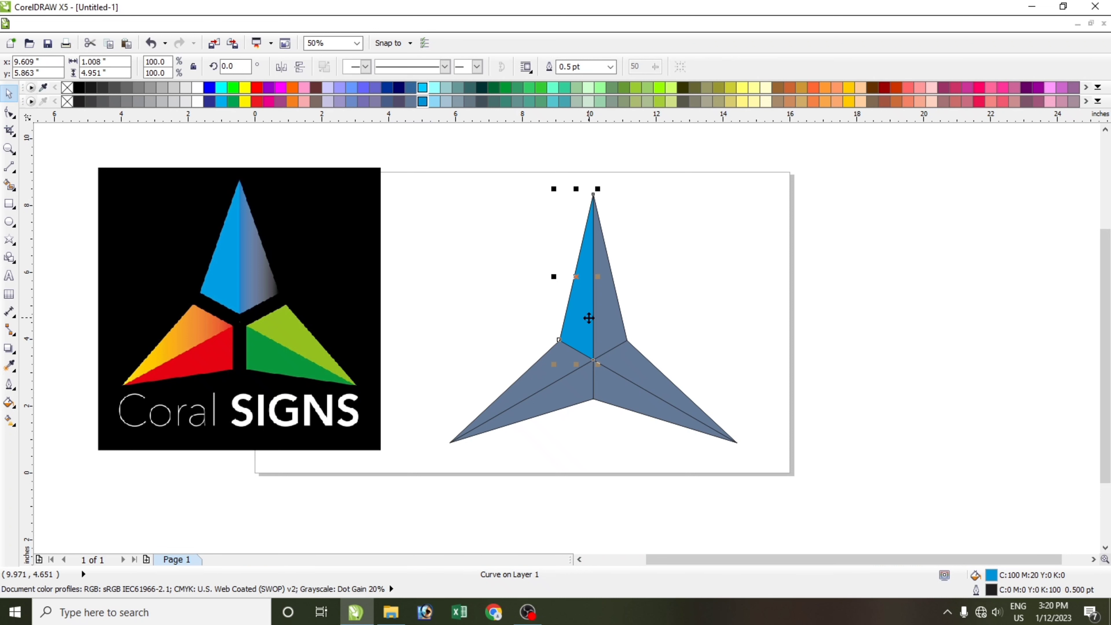
Apply a linear gradient to the upper arm's right facet, running from dark blue at the base to light blue at the tip.
click(611, 324)
click(9, 420)
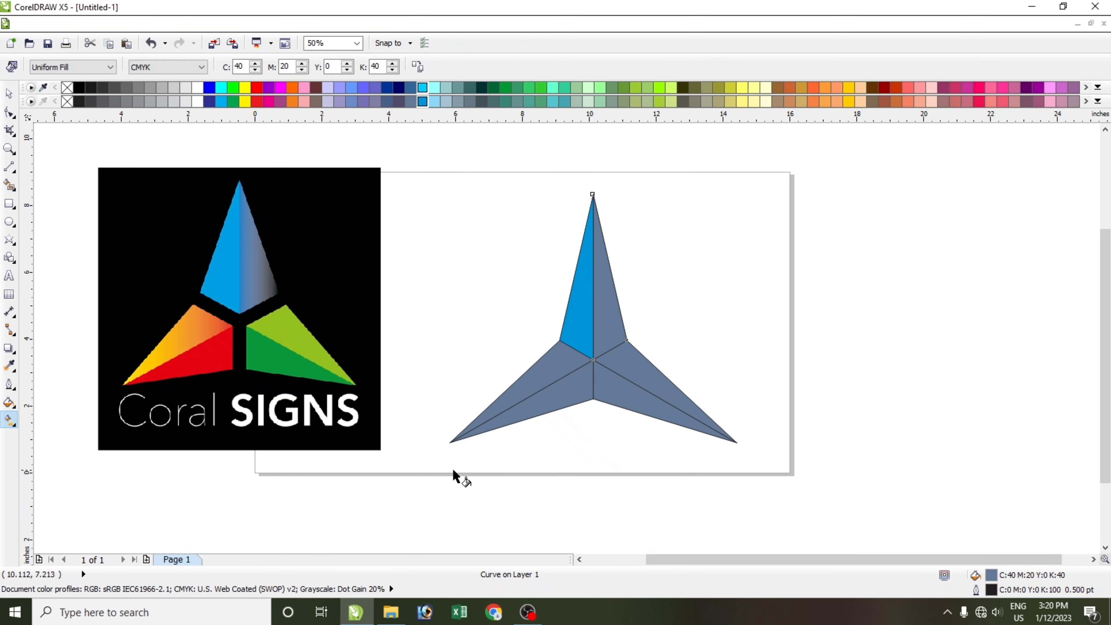
drag(595, 248, 599, 220)
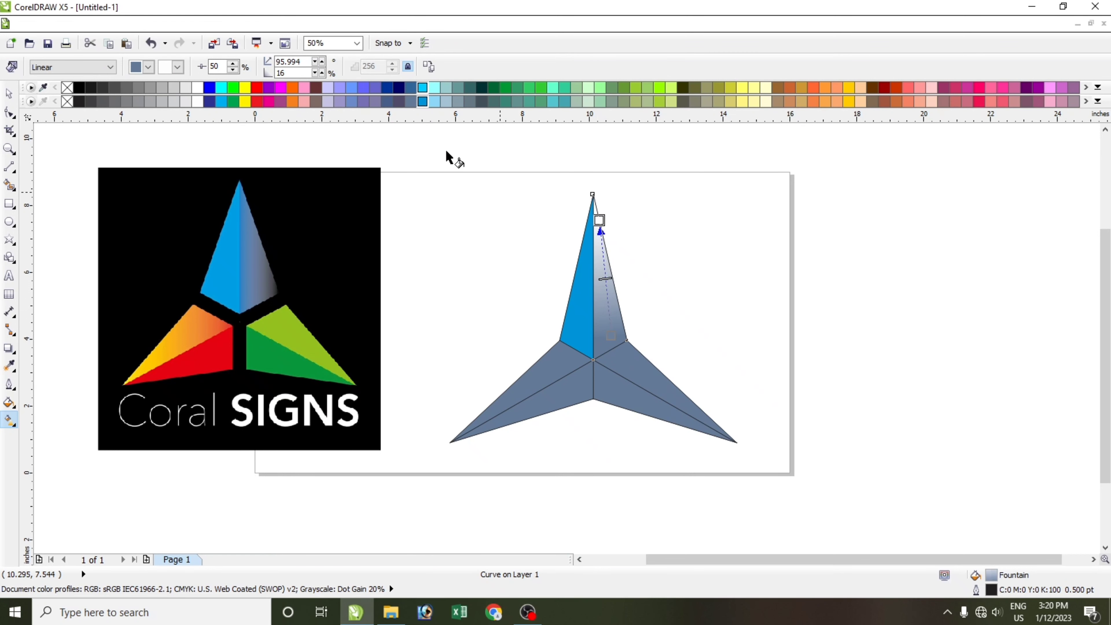
drag(497, 214, 599, 220)
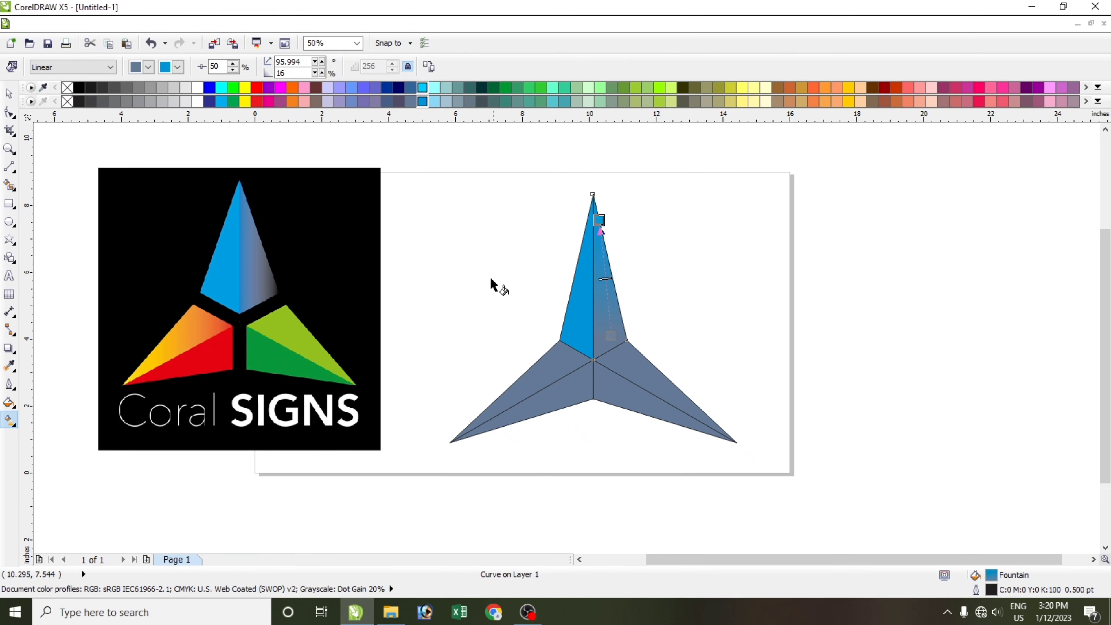
click(421, 100)
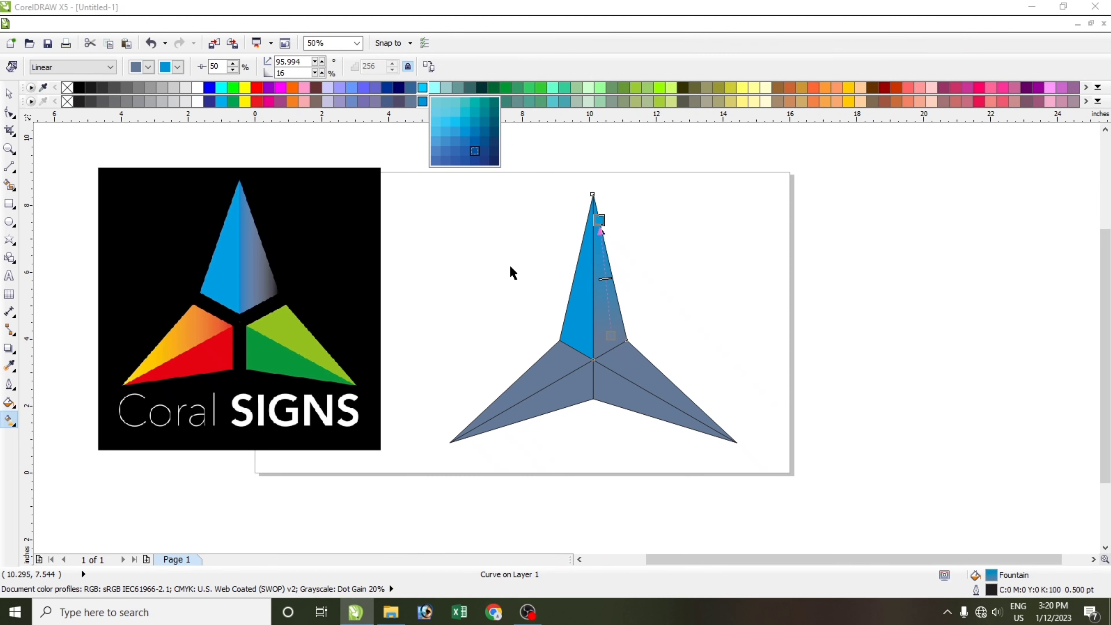
drag(623, 340, 614, 335)
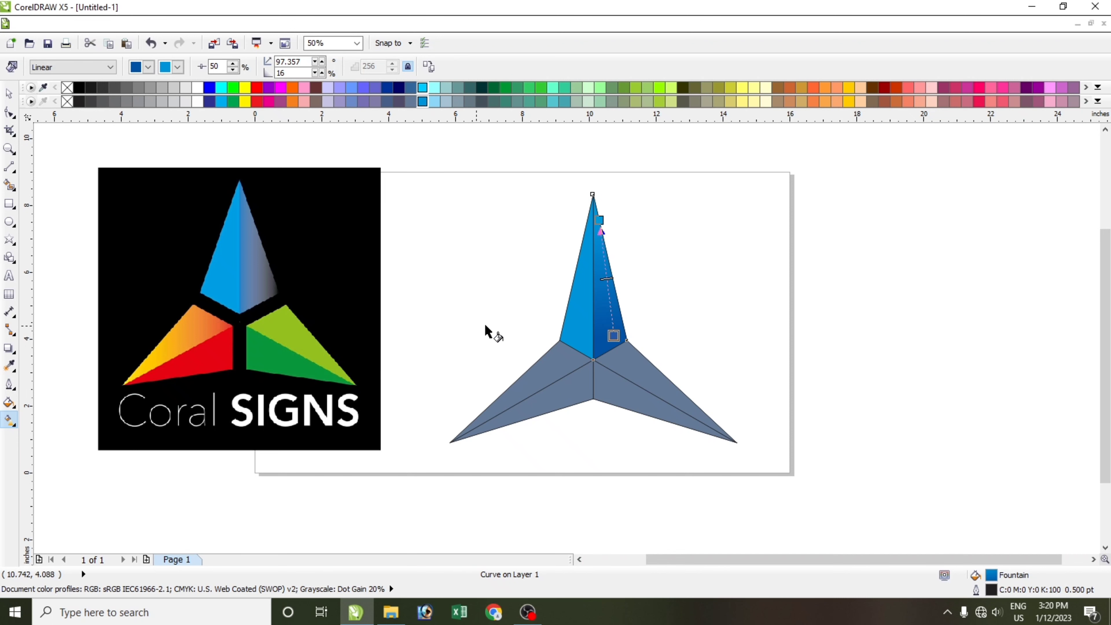
Fill the lower facet of the star's lower-left arm with solid red.
click(543, 414)
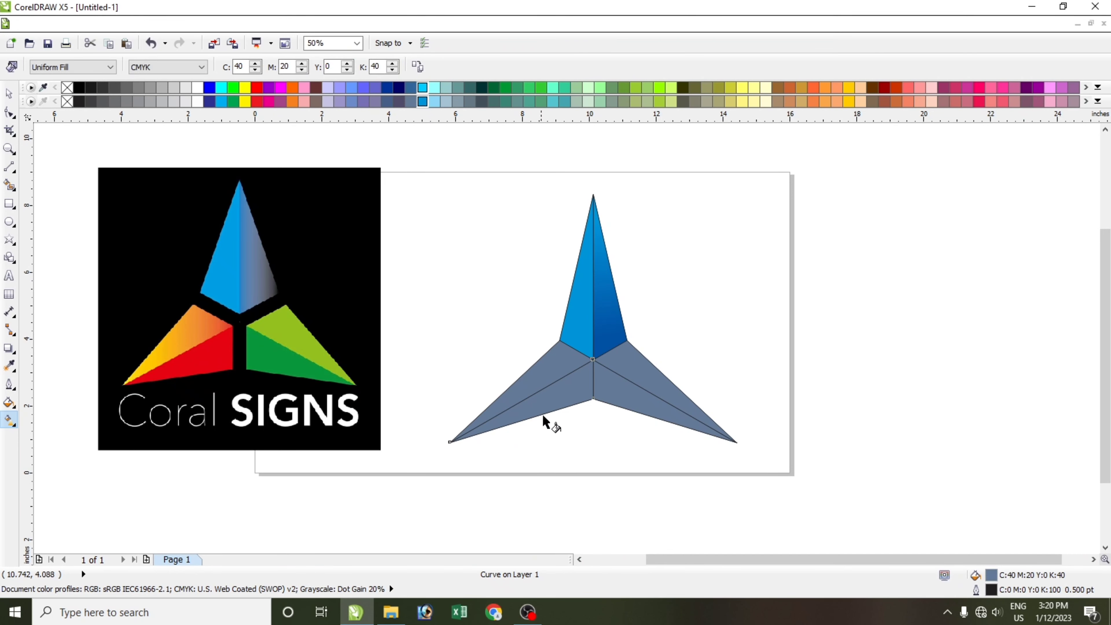
click(9, 93)
click(565, 398)
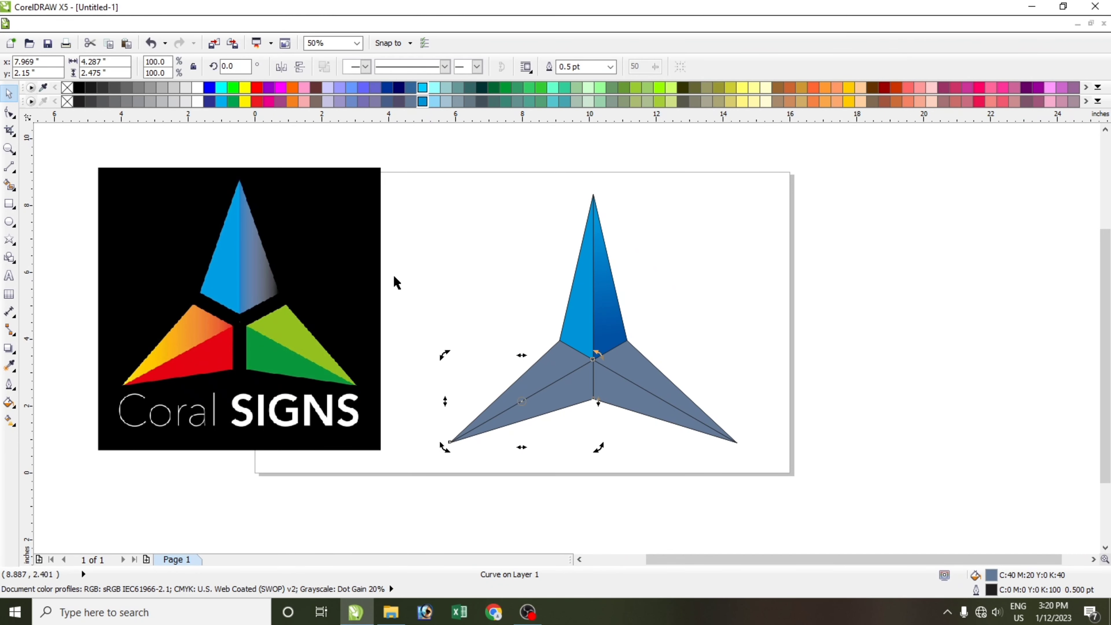
click(257, 88)
Apply a linear gradient to the upper facet of the lower-left arm, running from red near the centre to orange towards the tip.
click(549, 369)
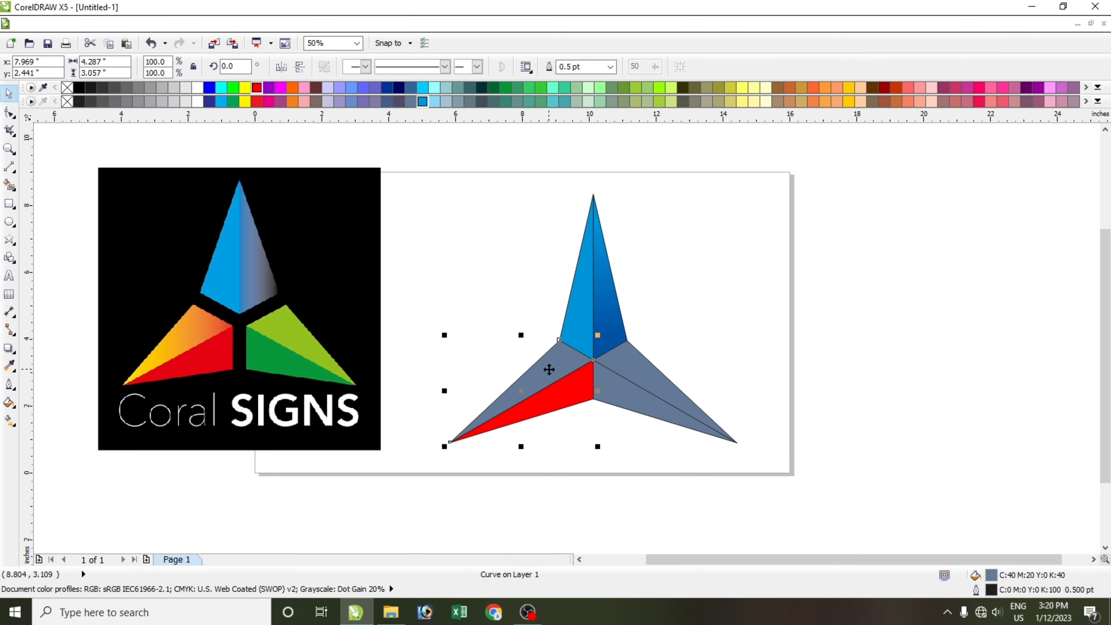
click(10, 420)
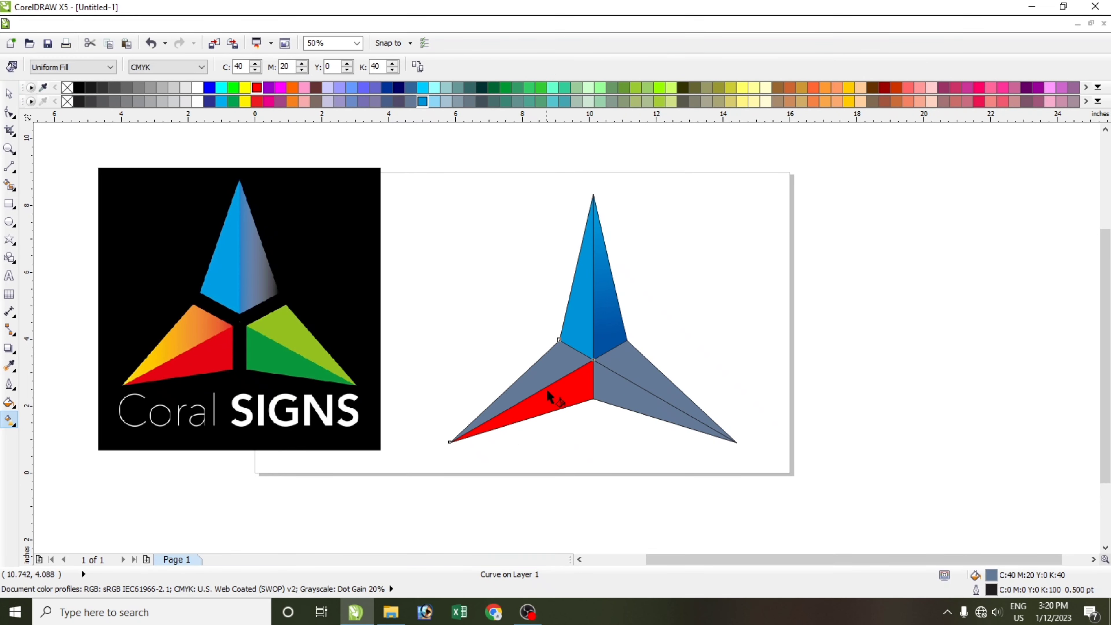
drag(562, 358, 488, 413)
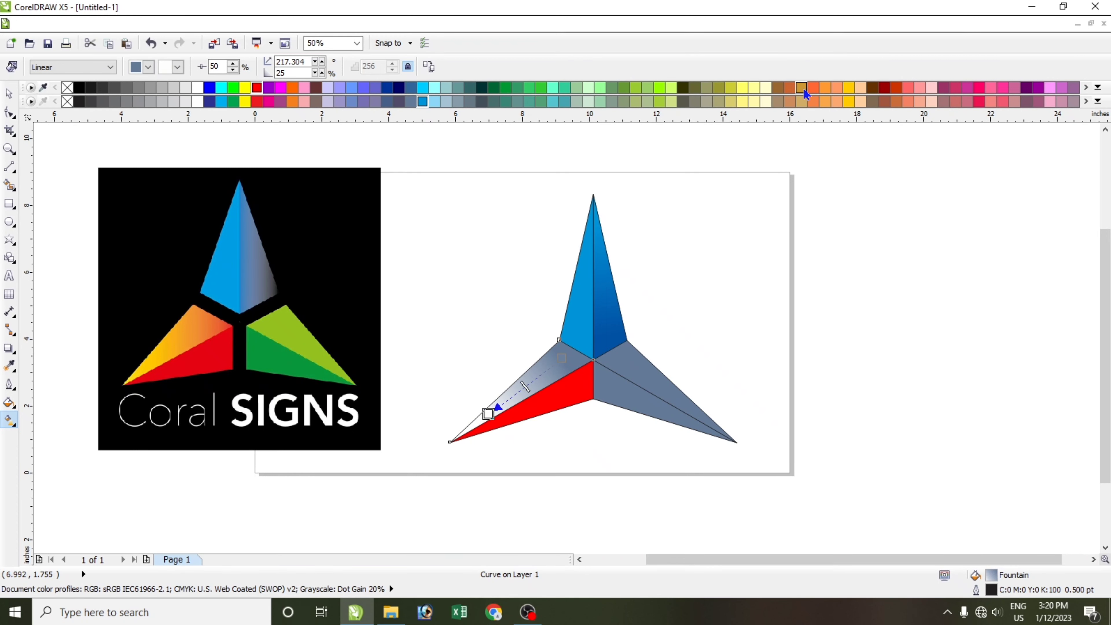
drag(814, 93, 602, 361)
drag(494, 415, 490, 413)
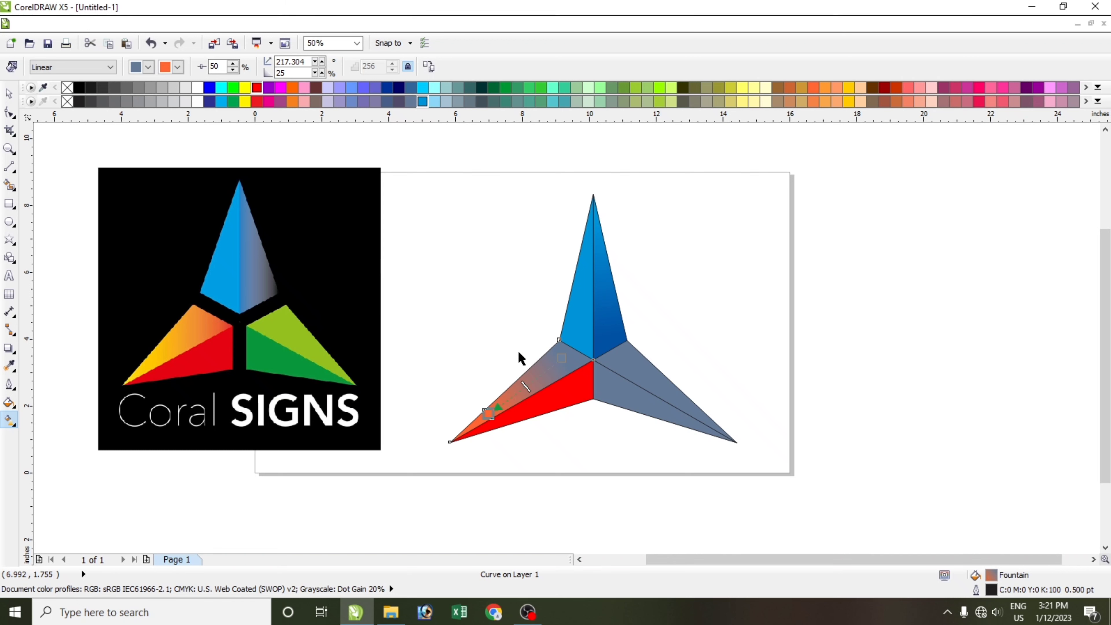
click(561, 358)
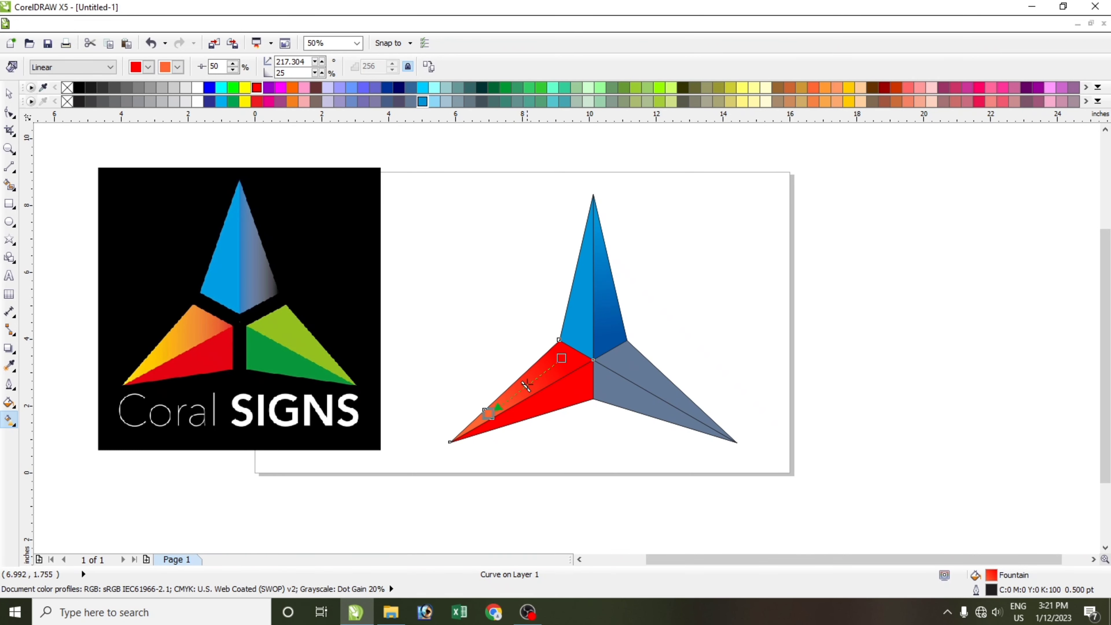
drag(488, 414, 503, 404)
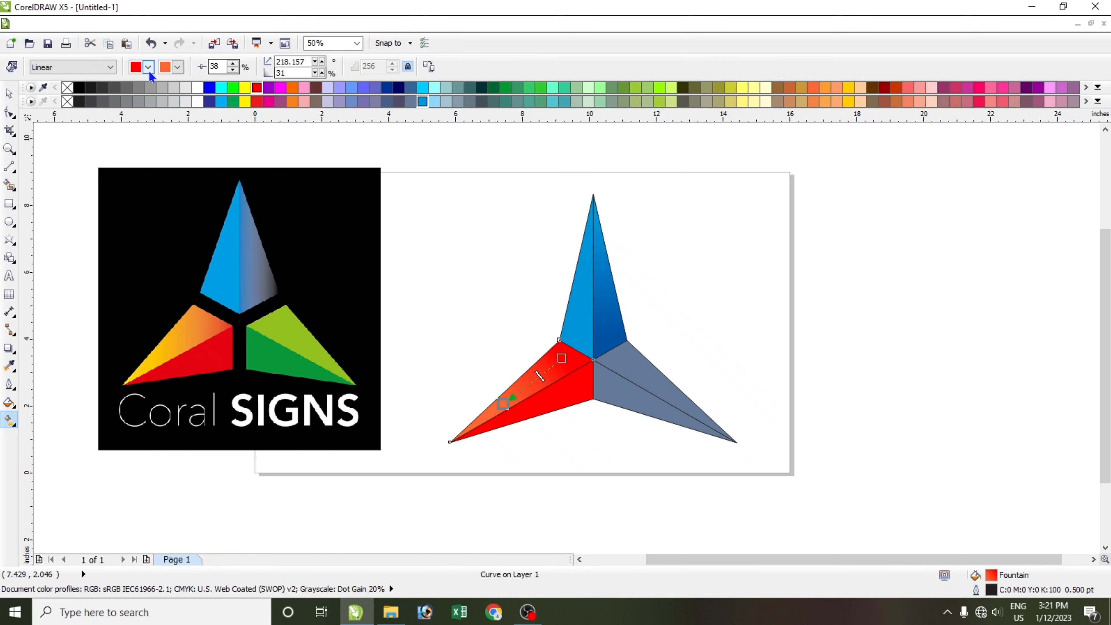
click(256, 92)
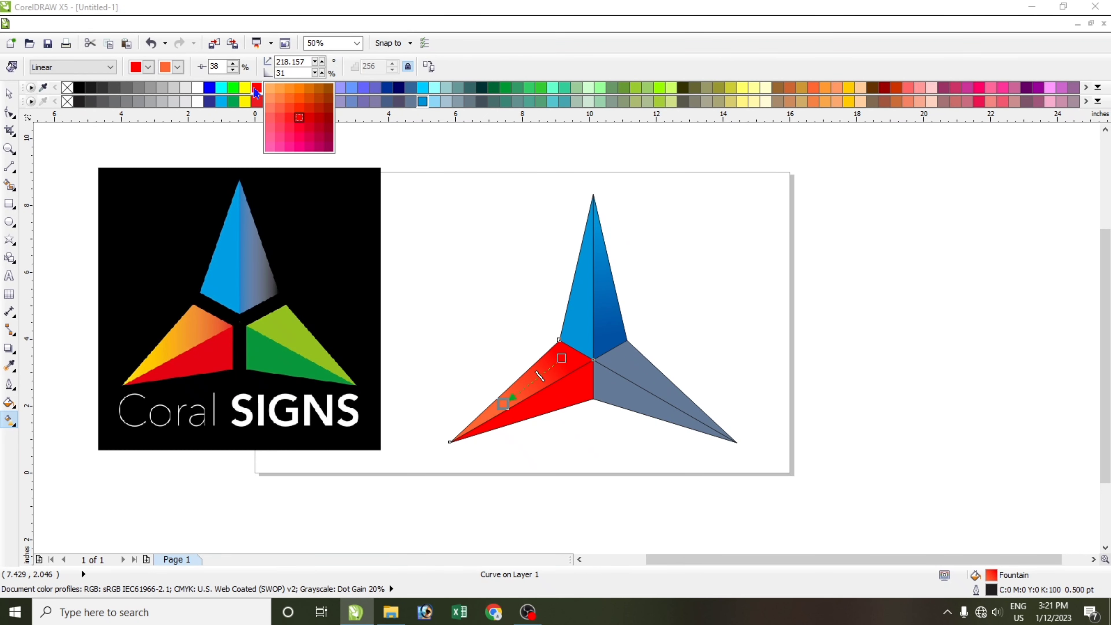
drag(398, 308, 503, 403)
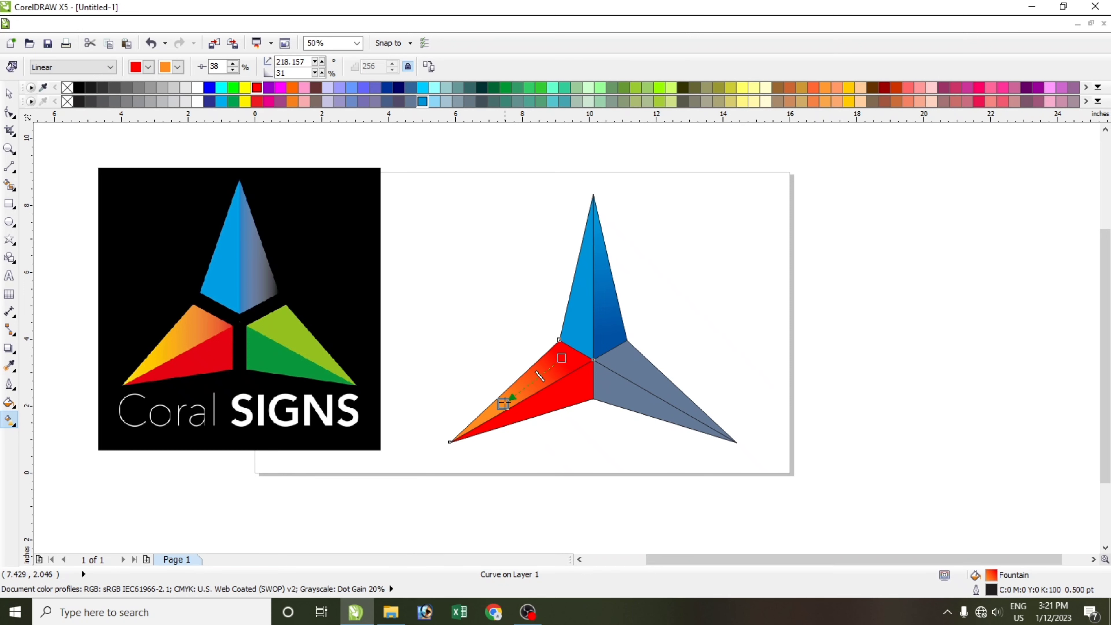
click(452, 370)
Try lime green #99FF00 on the lower facet of the lower-right arm, and replace it with a solid emerald green.
click(603, 417)
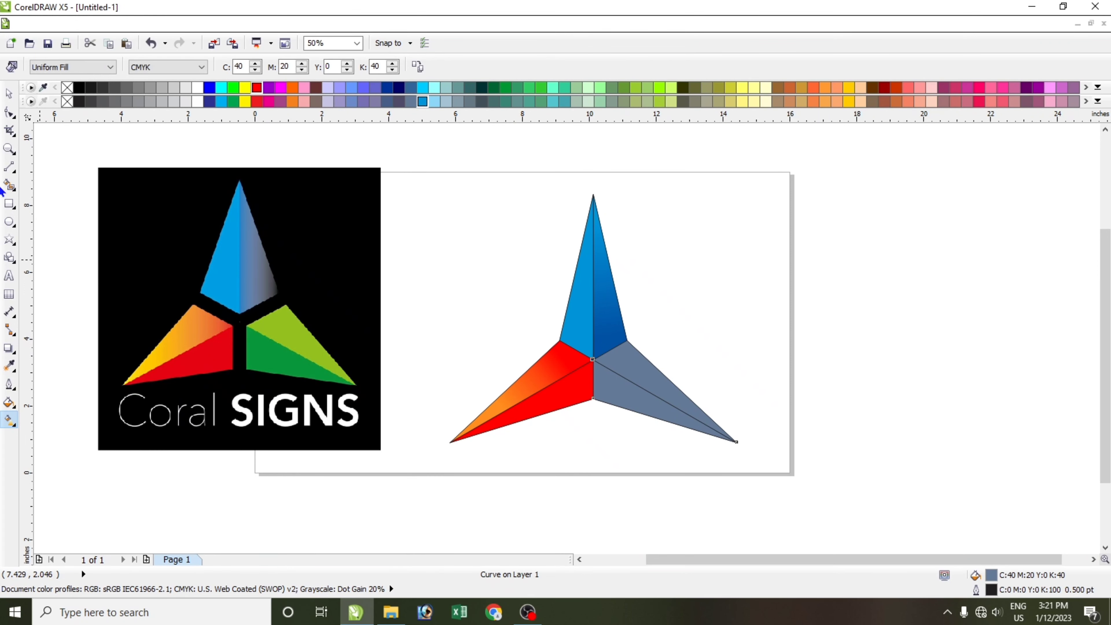
click(9, 93)
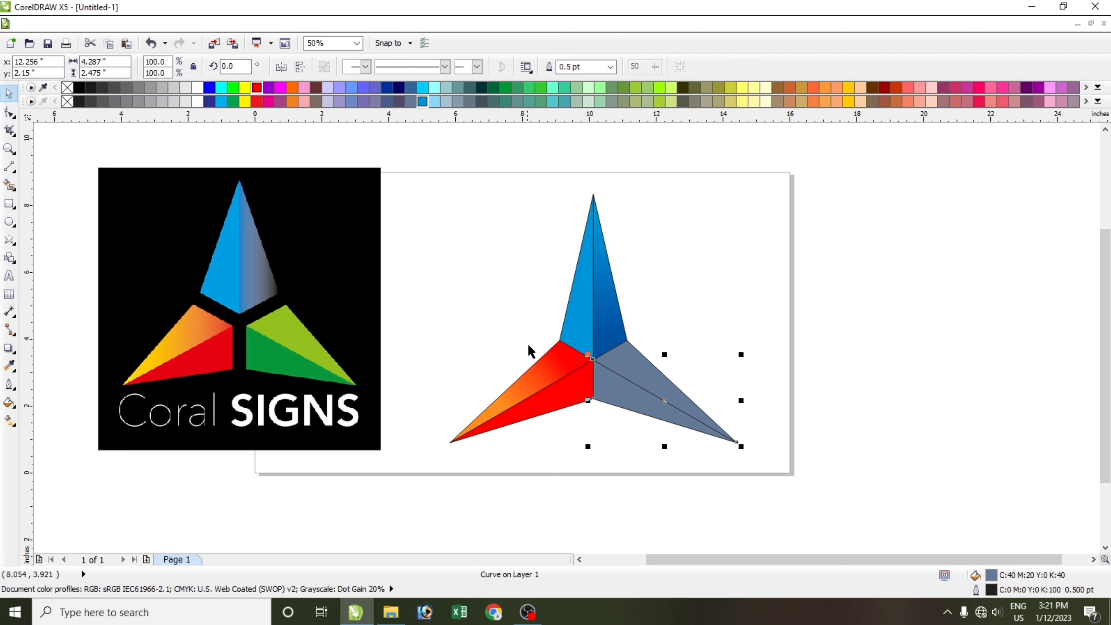
click(612, 389)
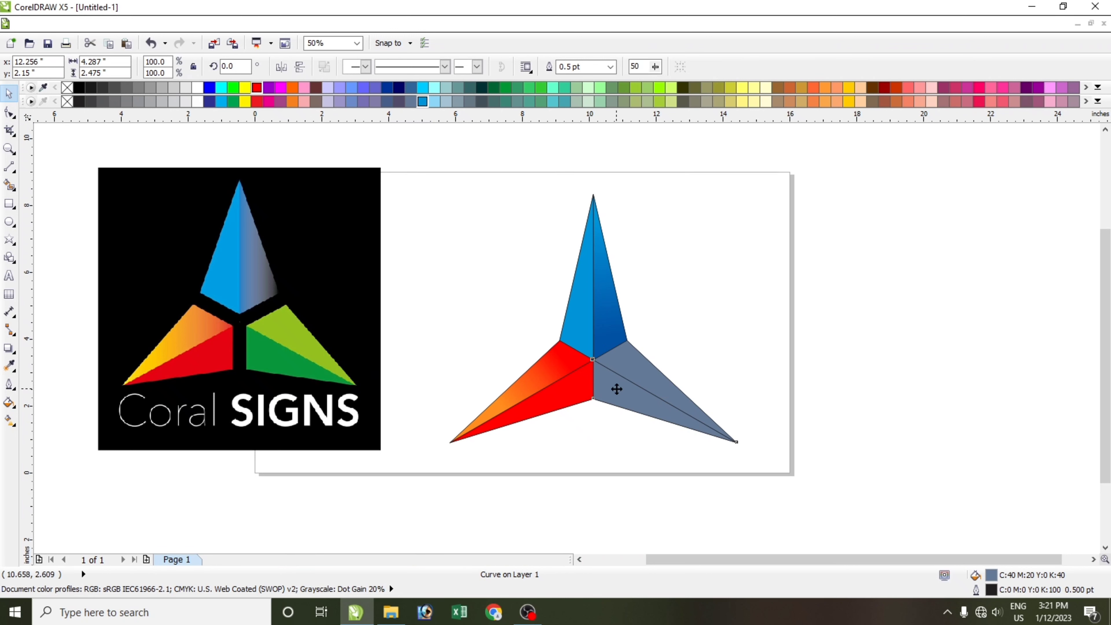
click(658, 90)
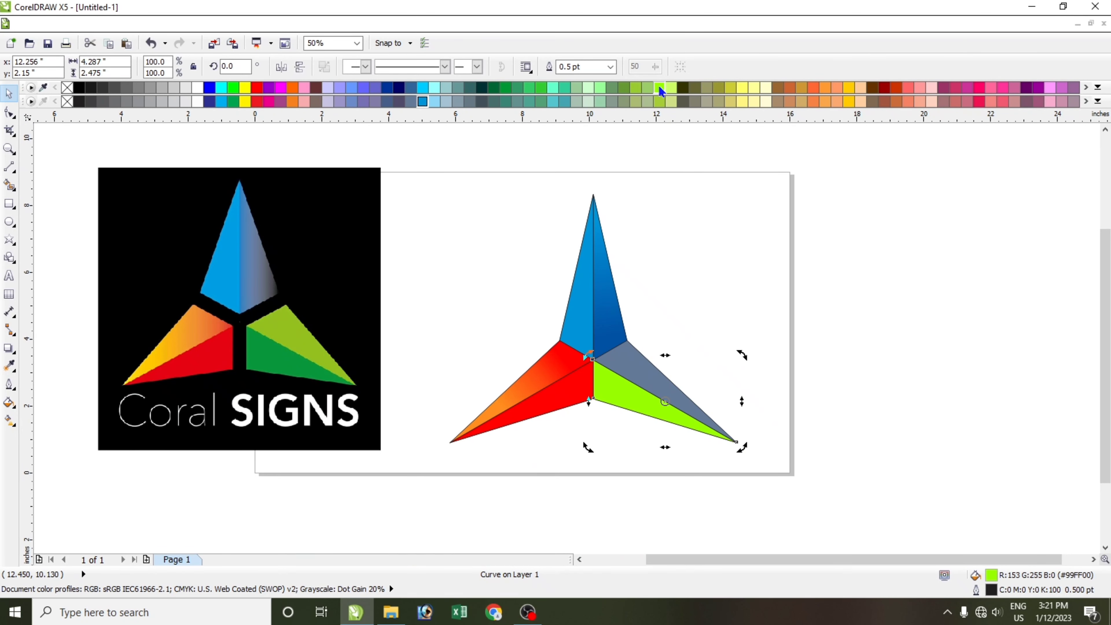
click(529, 89)
Fill the upper facet of the lower-right arm with a yellower shade picked from green #33CC33.
click(641, 360)
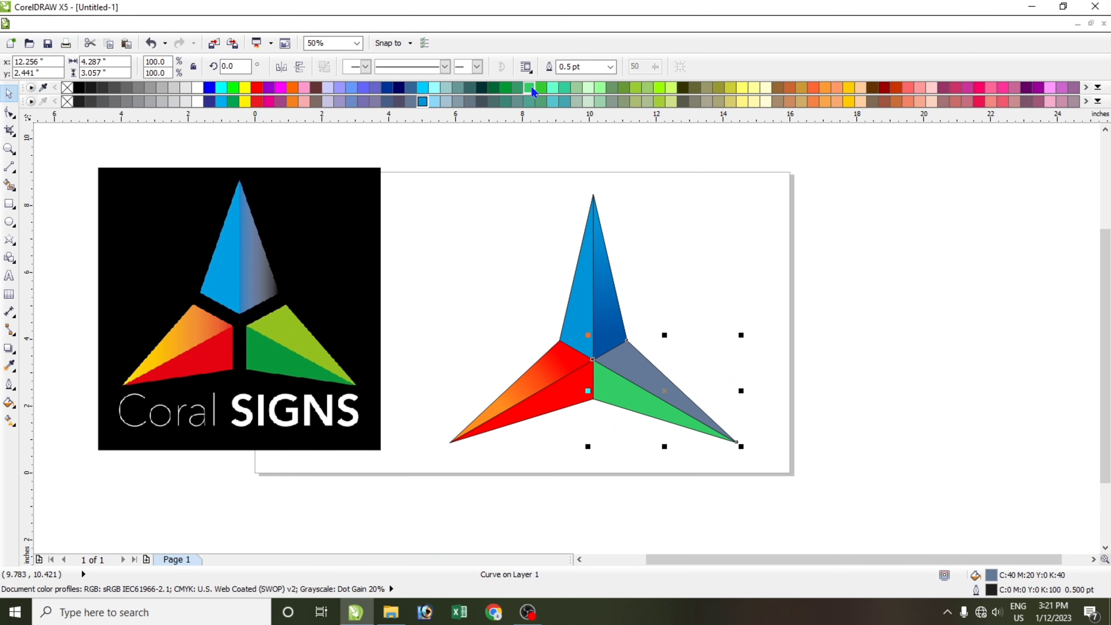
click(541, 89)
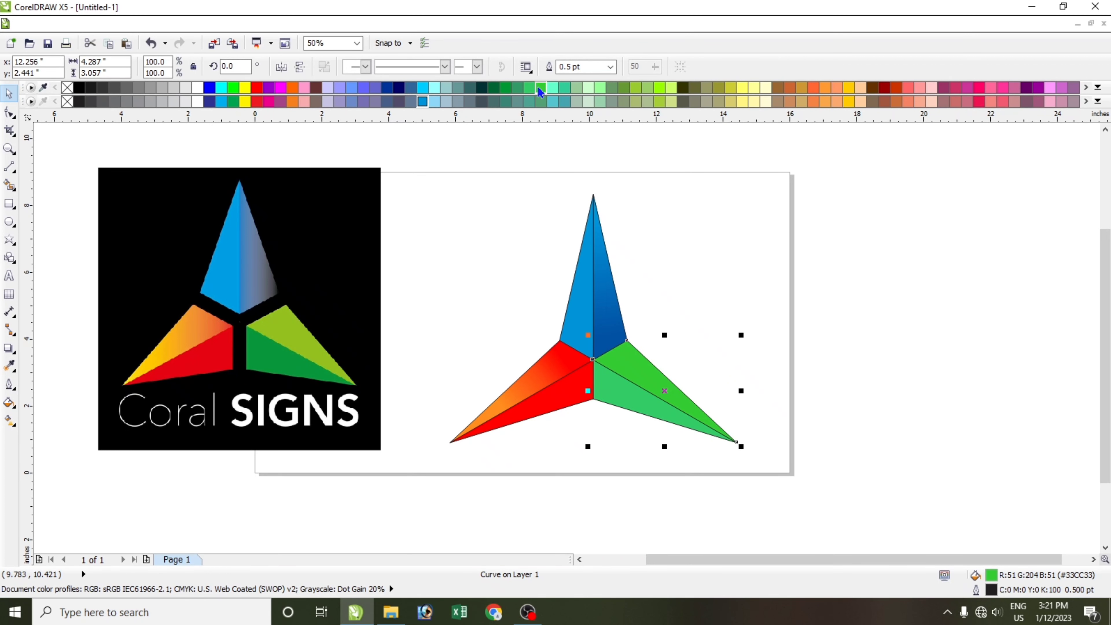
click(541, 90)
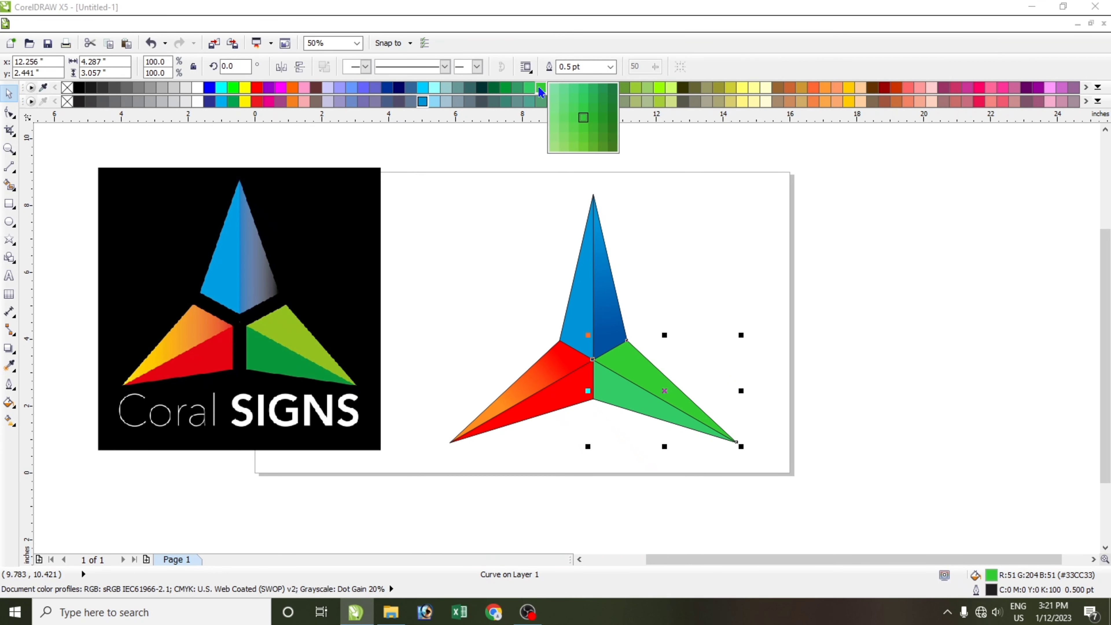
click(582, 143)
click(775, 439)
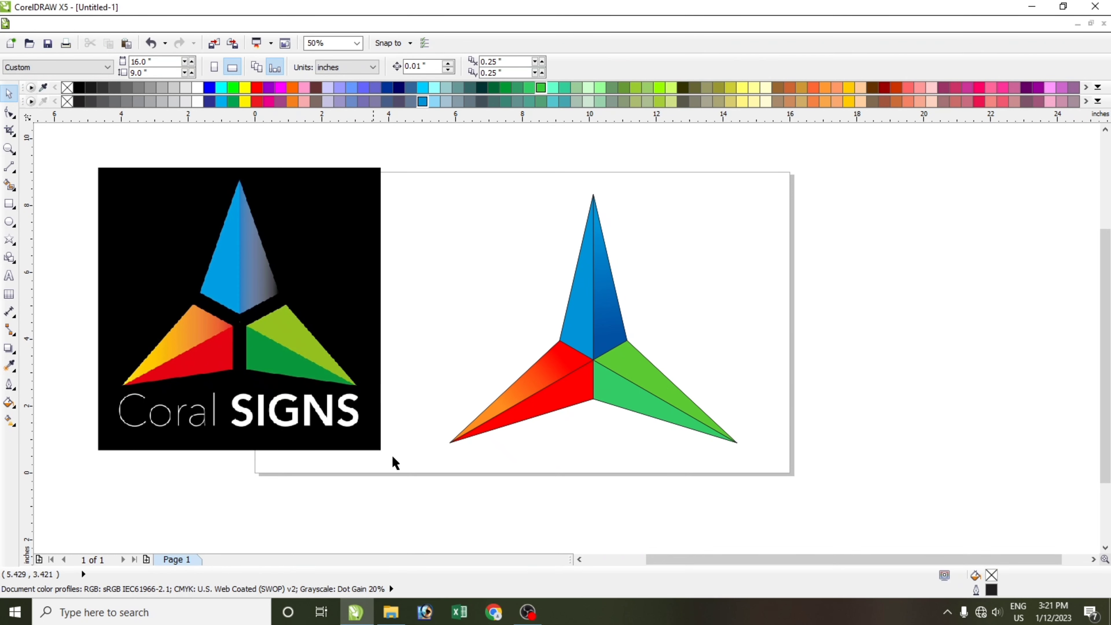
Remove the outlines from all of the star's shapes.
drag(417, 171, 735, 504)
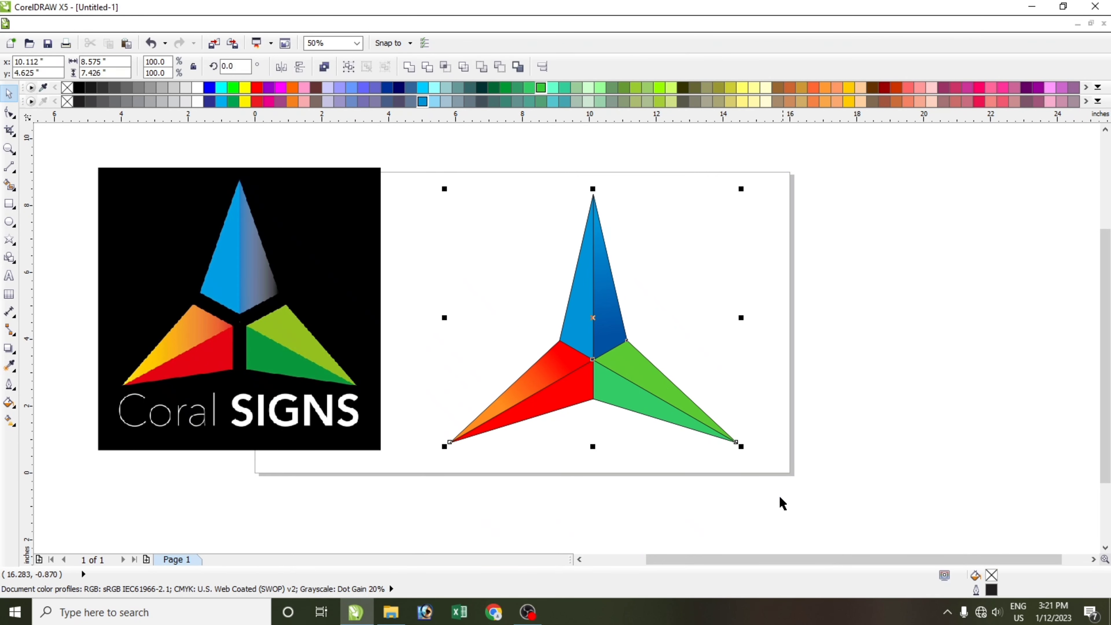
right_click(65, 102)
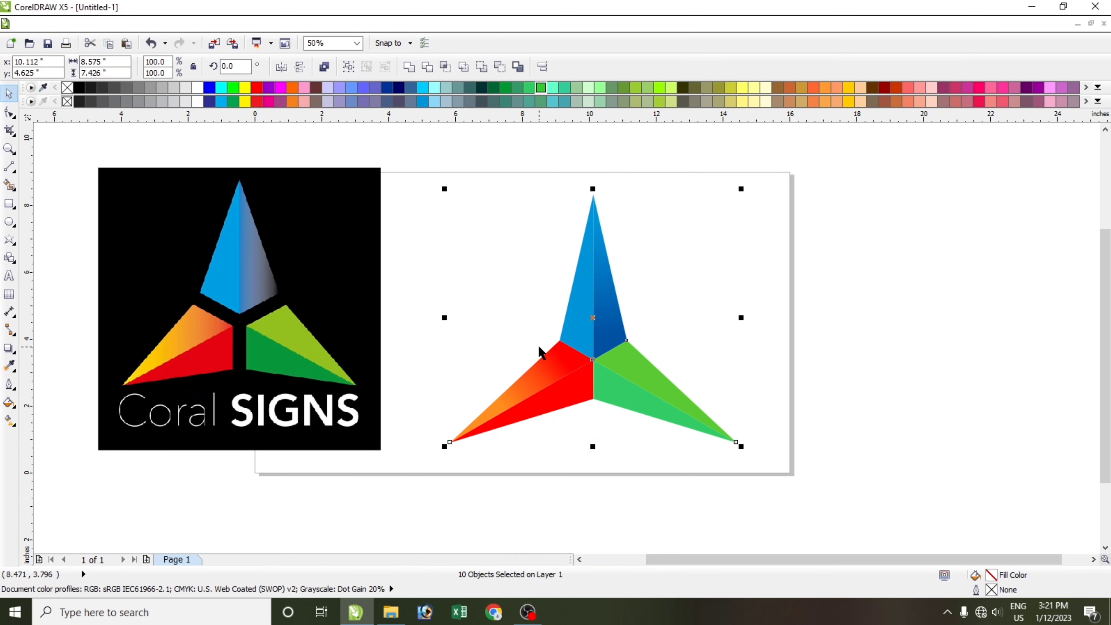
click(846, 356)
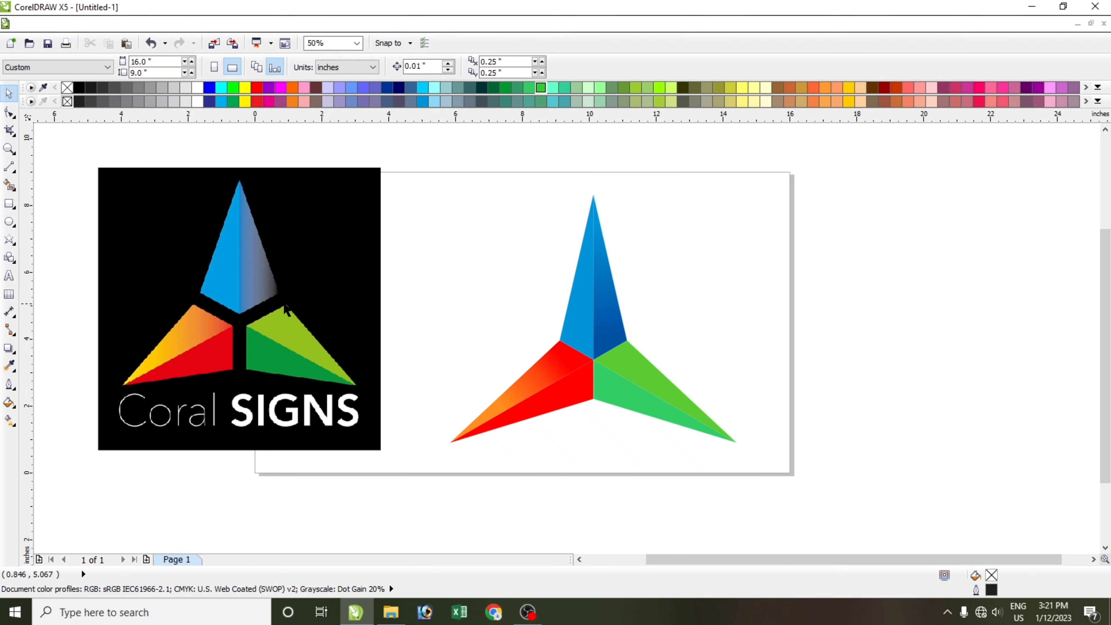
Draw a 16 pt straight line with the 2-Point Line tool along the seam between the upper and lower-left arms, extended slightly past the outer corner.
scroll(595, 350, up, 2)
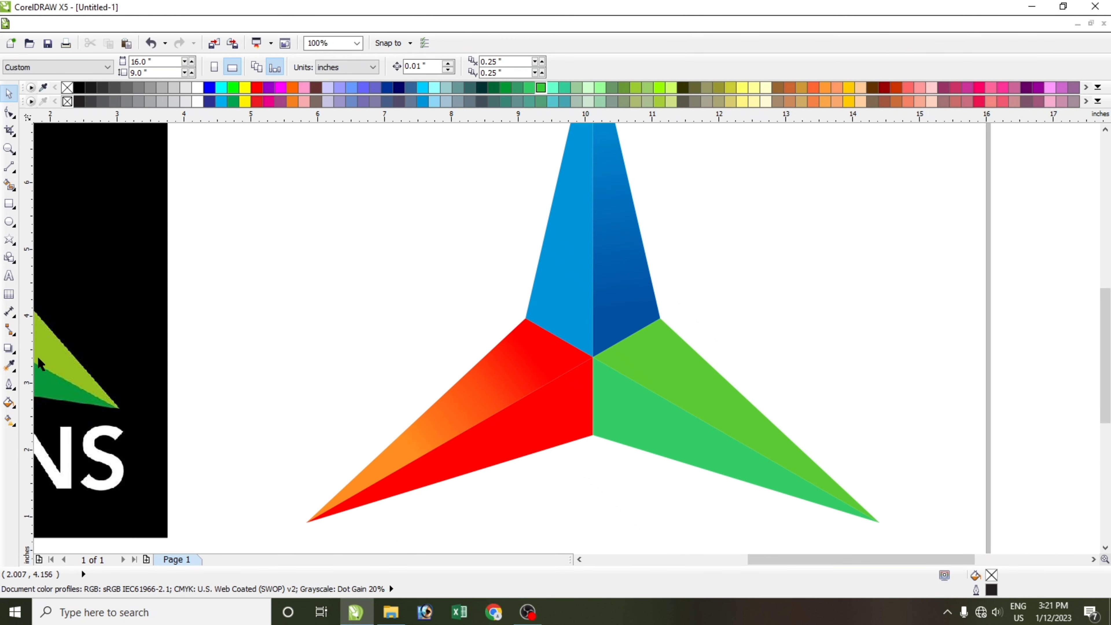
click(11, 174)
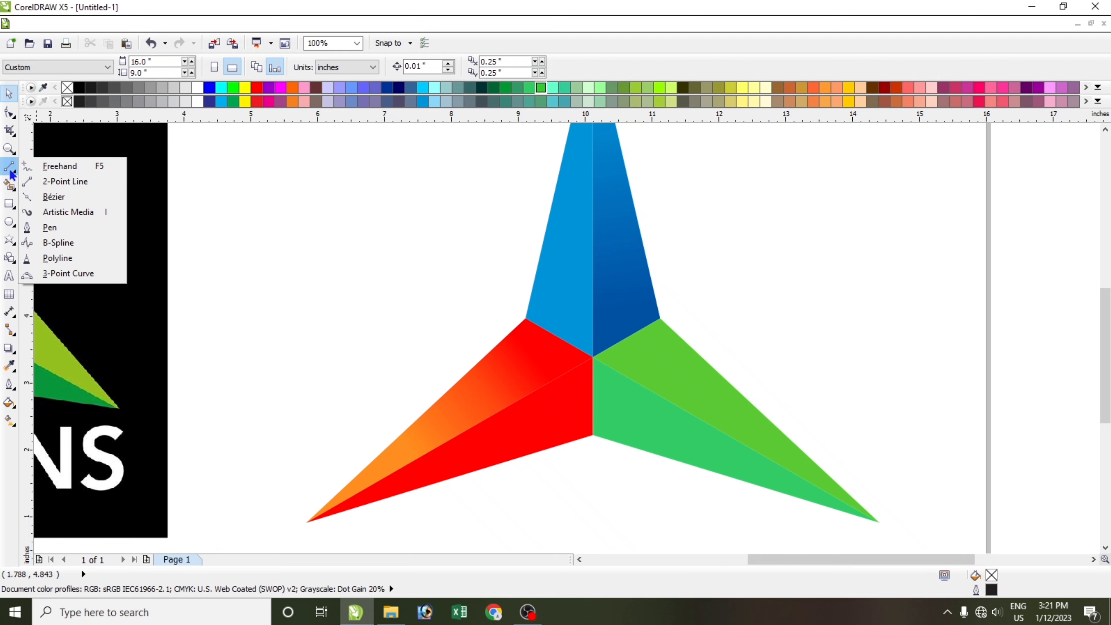
click(64, 181)
scroll(548, 338, up, 1)
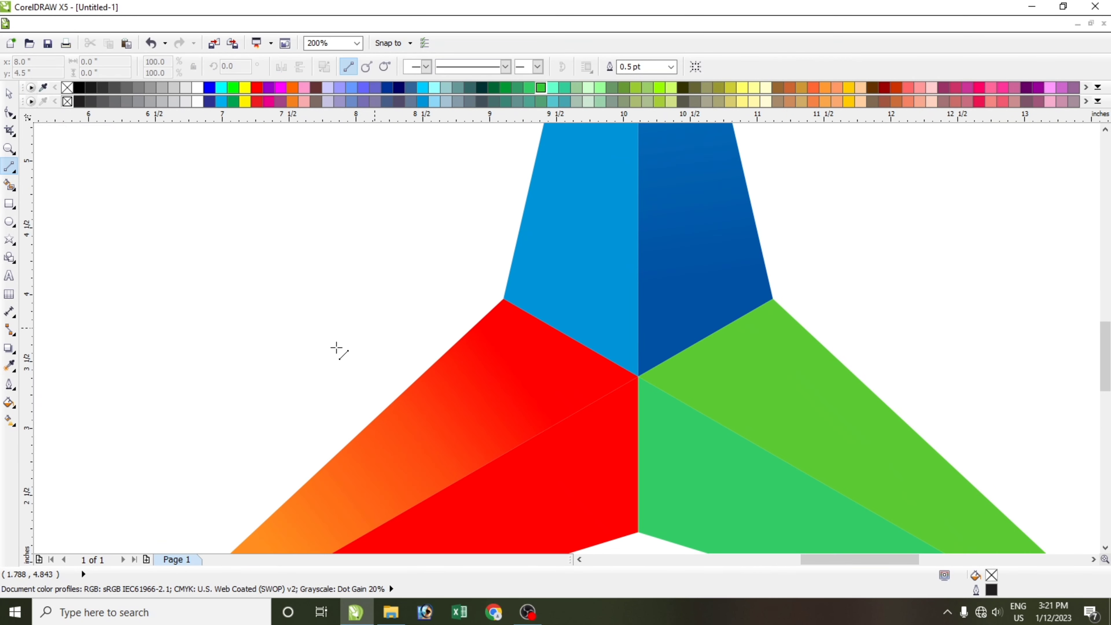
drag(504, 299, 639, 375)
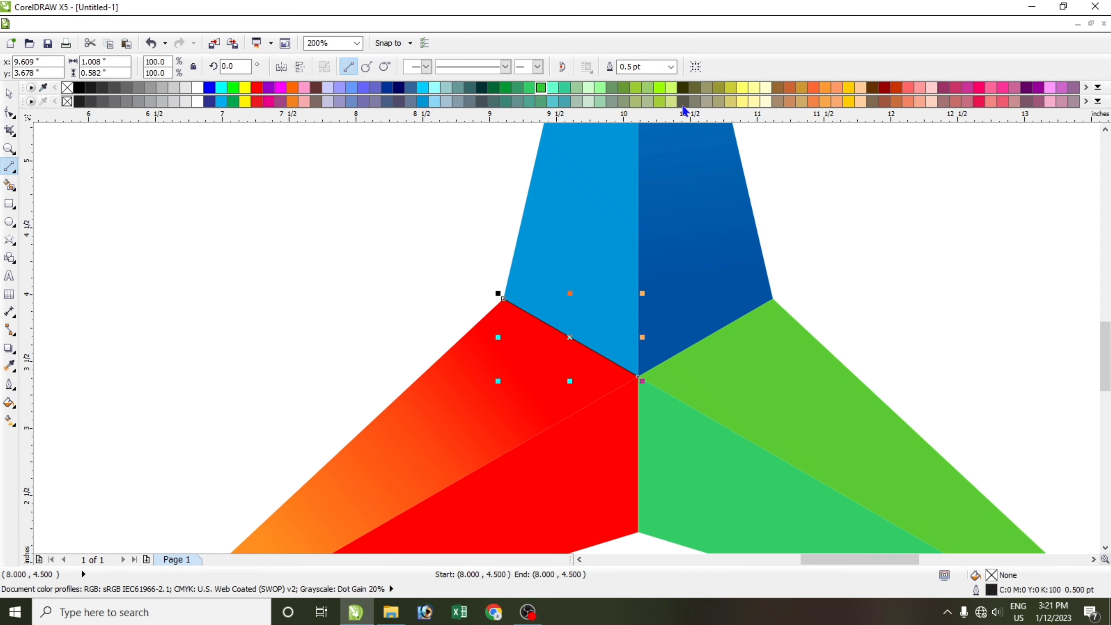
click(670, 66)
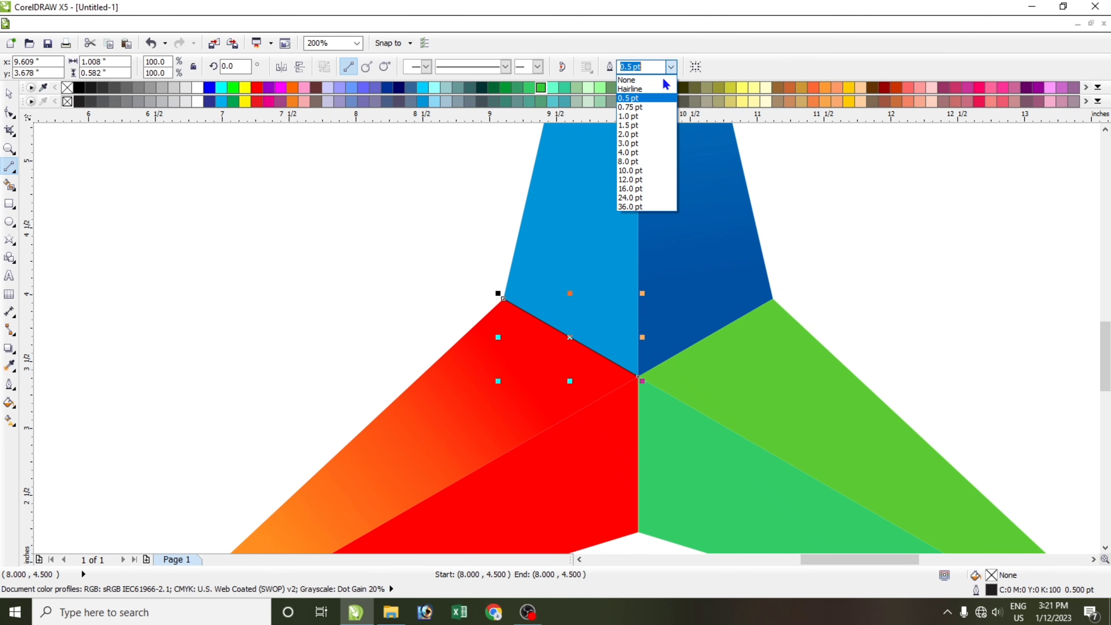
click(642, 189)
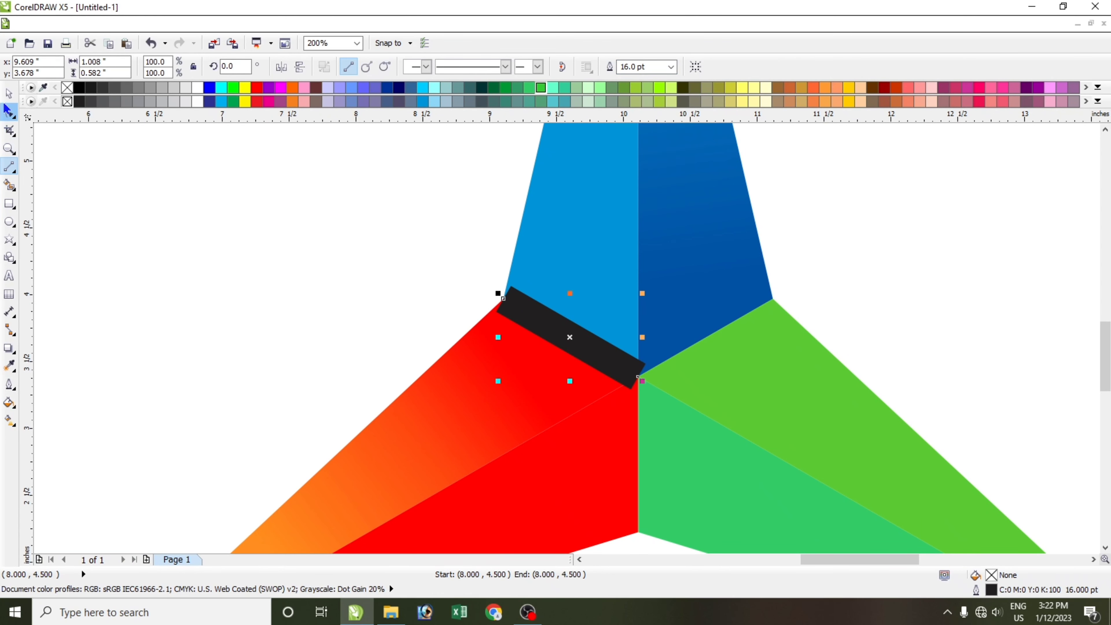
key(space)
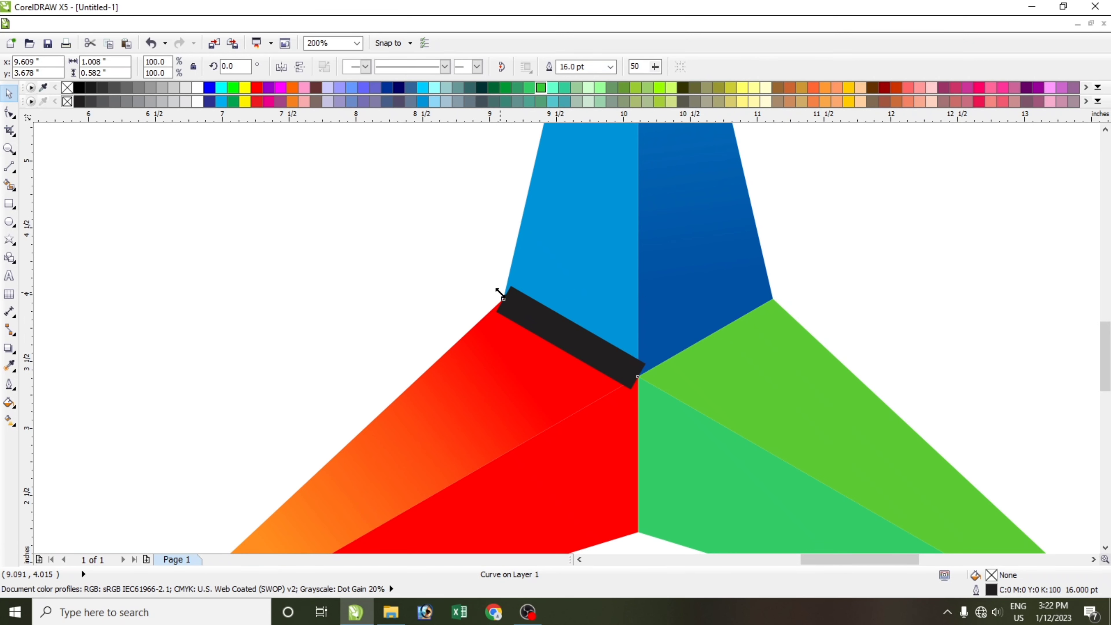
drag(497, 291, 490, 288)
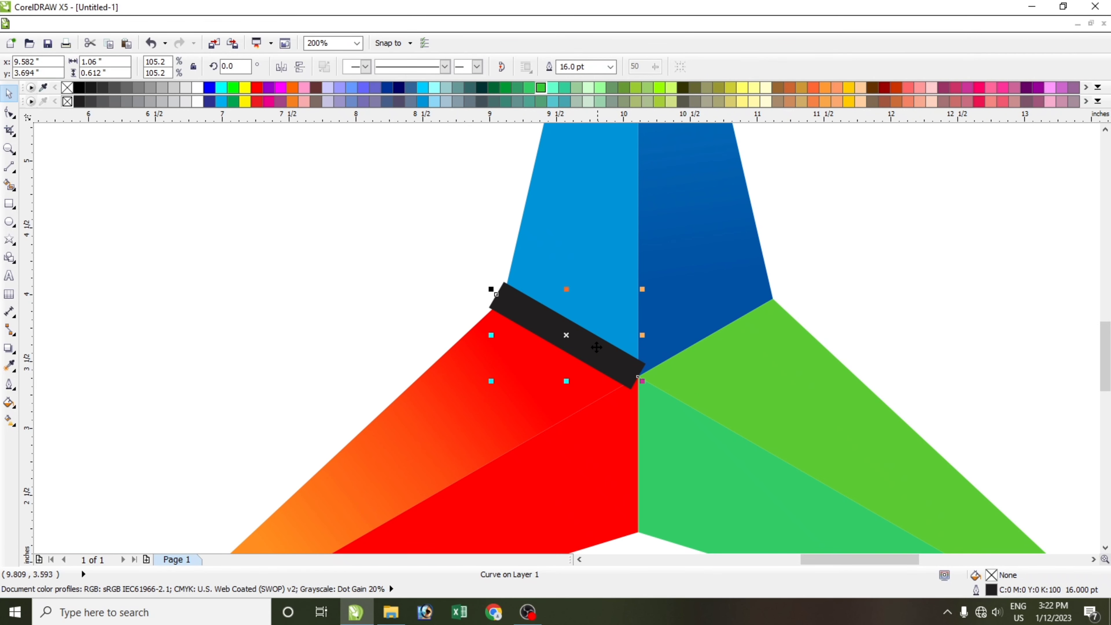
Colour the thick line white and add two copies rotated at 120° intervals about the star's centre over the other two seams.
click(578, 346)
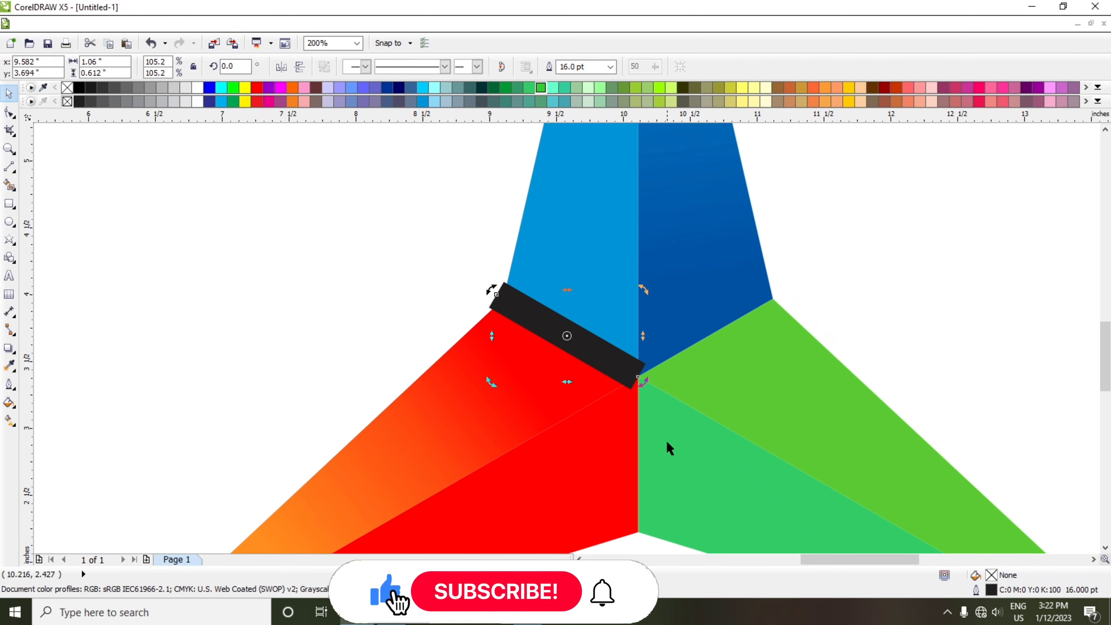
right_click(196, 104)
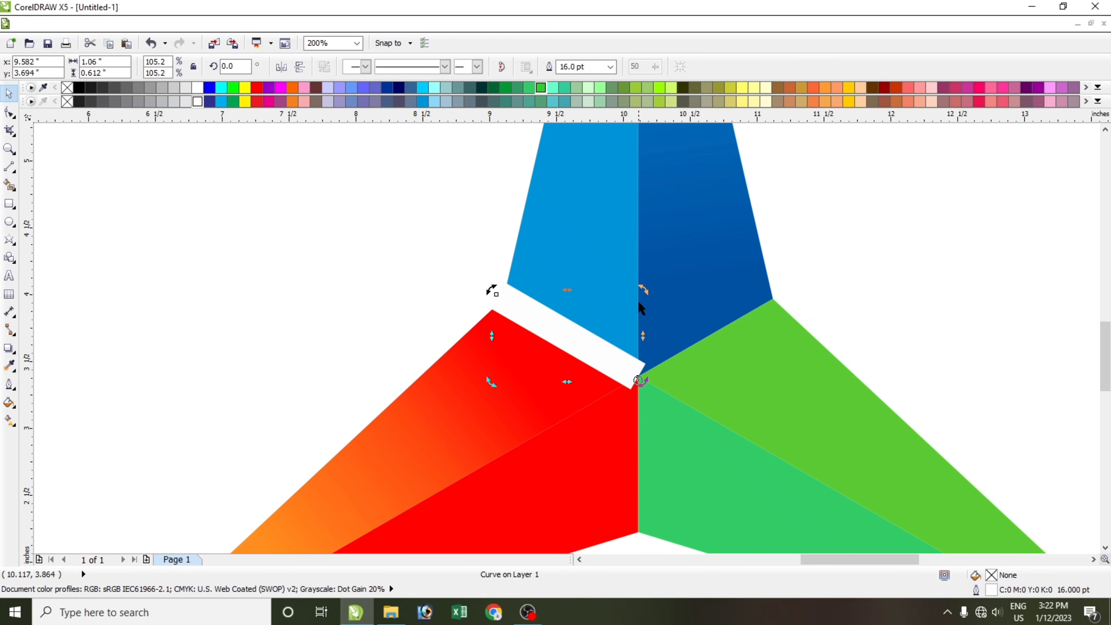
drag(782, 307, 797, 478)
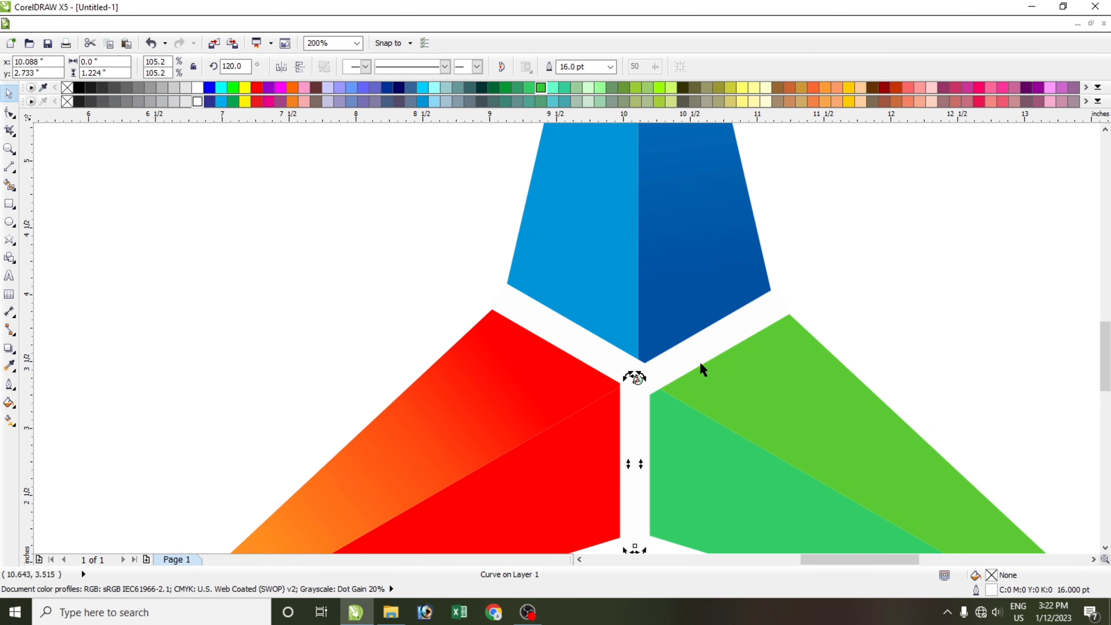
click(929, 311)
Move the whole star with its white lines up and to the right, to about X 11.85 in, Y 5.22 in.
scroll(883, 316, down, 2)
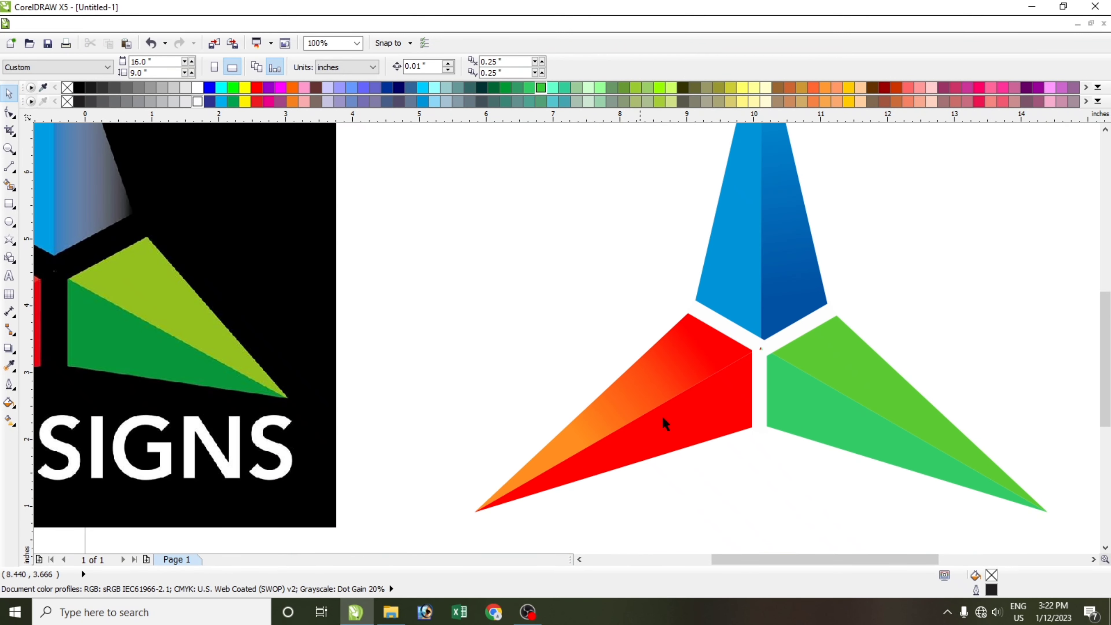
scroll(961, 409, down, 1)
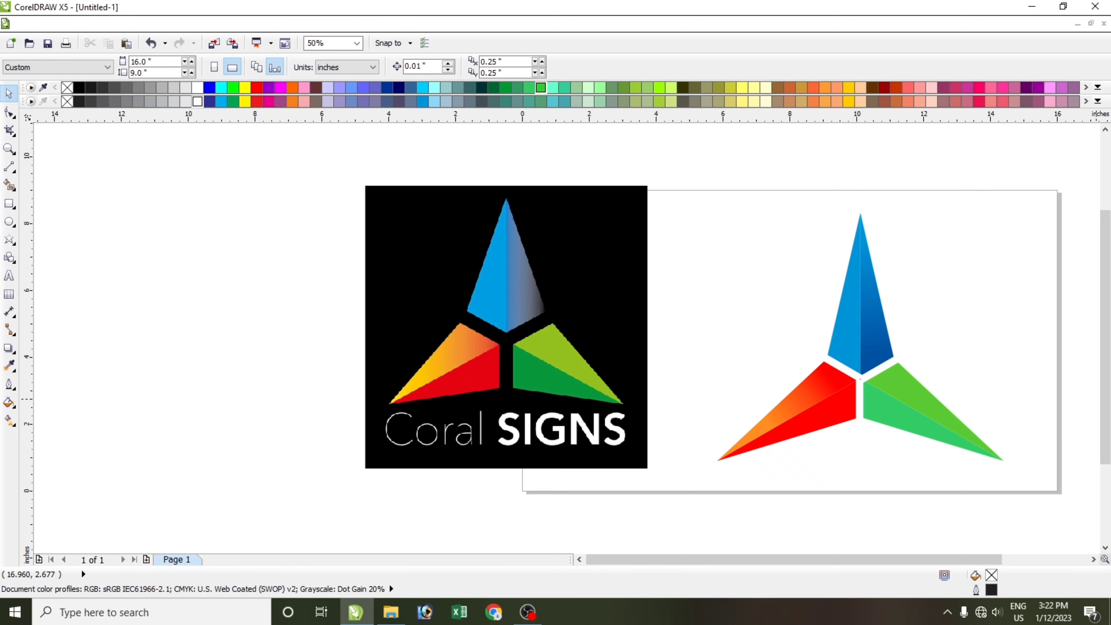
scroll(980, 553, right, 3)
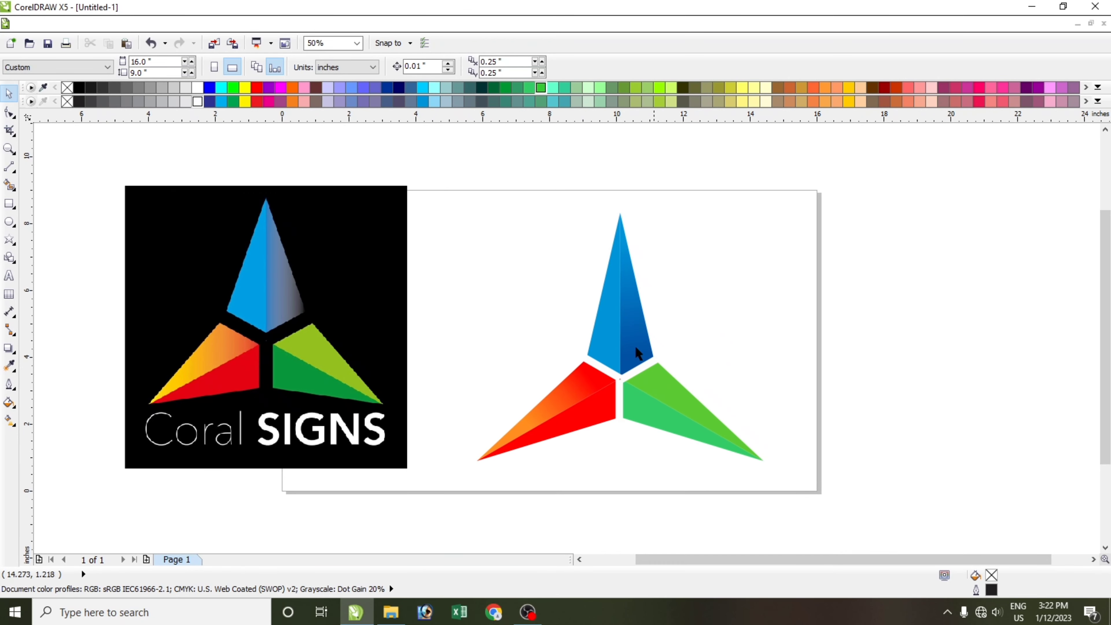
drag(452, 180, 813, 503)
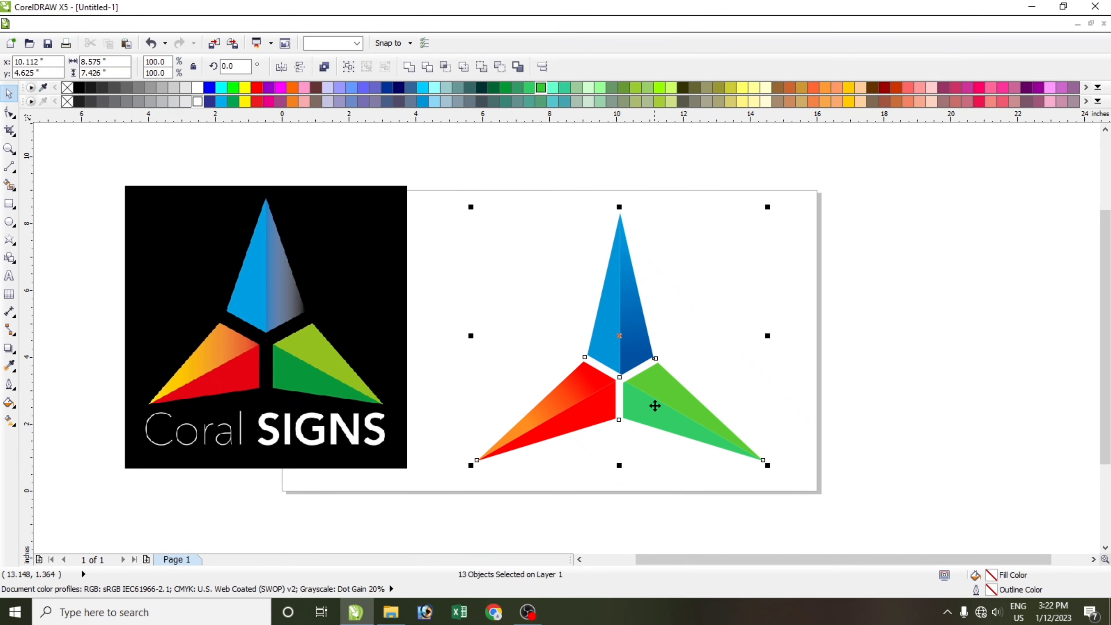
drag(679, 396, 738, 377)
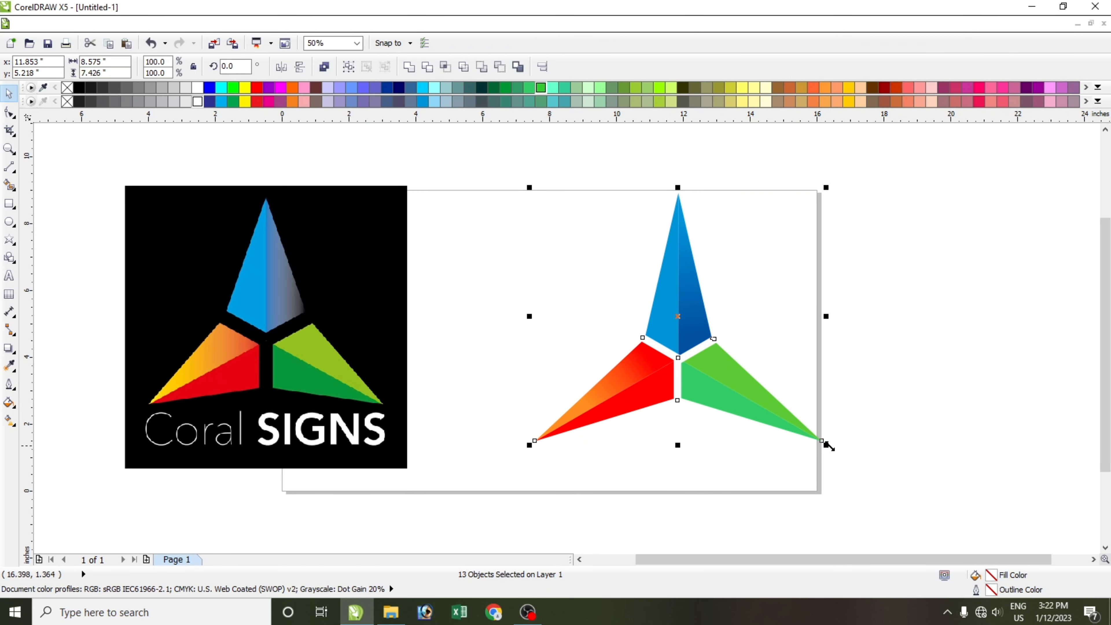
Scale the coloured star down proportionally to about 7 in wide and deselect it.
drag(829, 446, 777, 397)
click(574, 436)
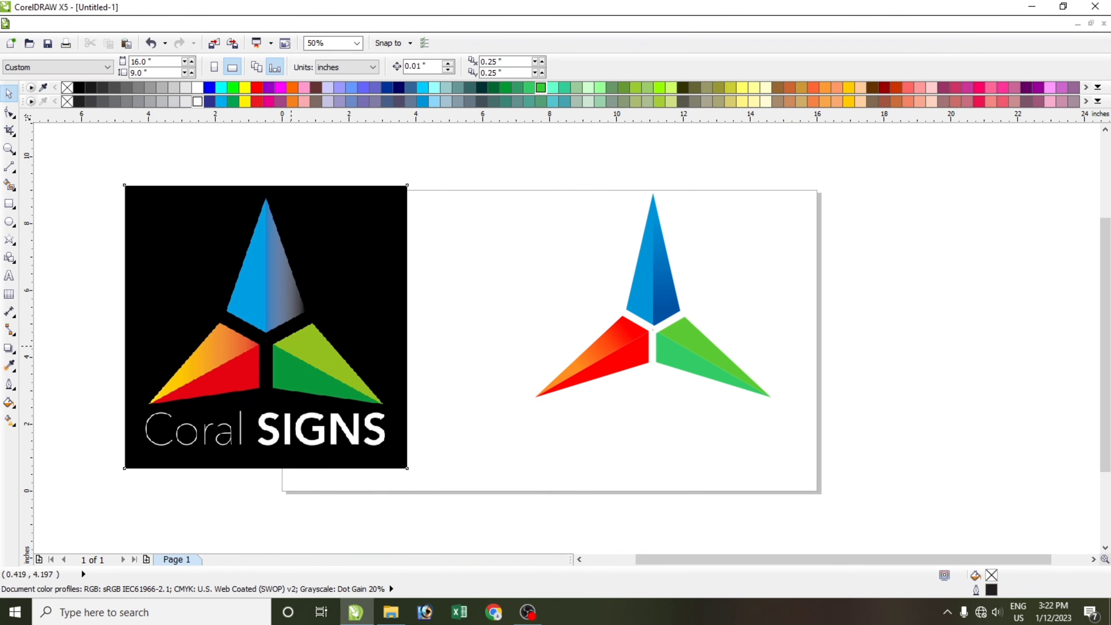
Delete the Coral SIGNS reference image and move the Mercedes emblem image beside the page, to about X 18.8 in, Y 6.0 in.
drag(273, 355, 133, 390)
drag(362, 338, 482, 303)
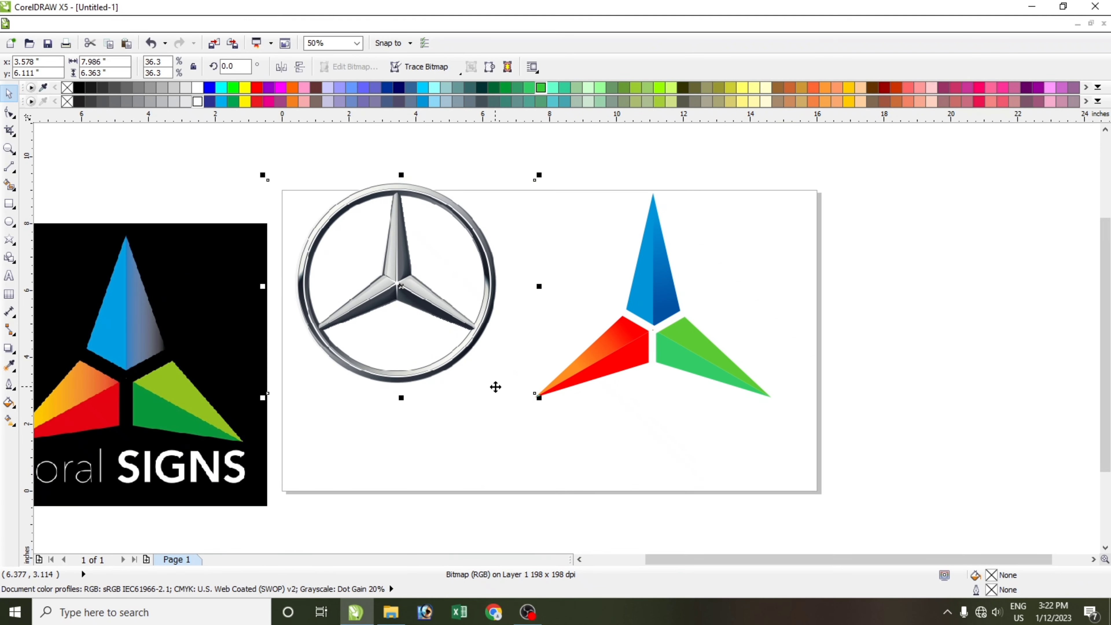
drag(113, 400, 144, 332)
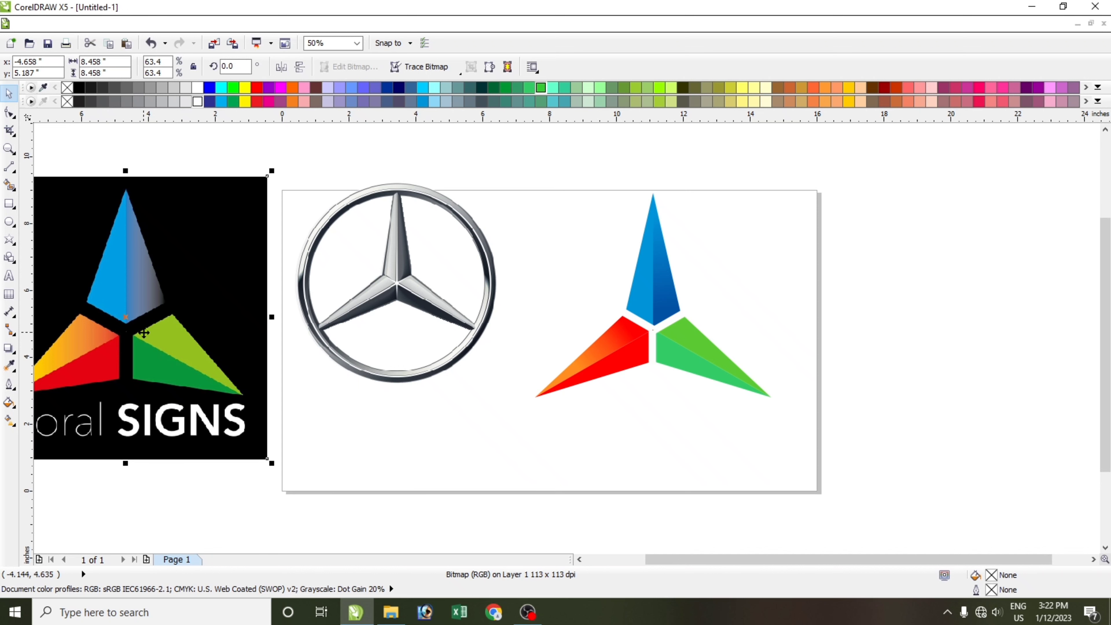
key(Delete)
drag(405, 331, 876, 283)
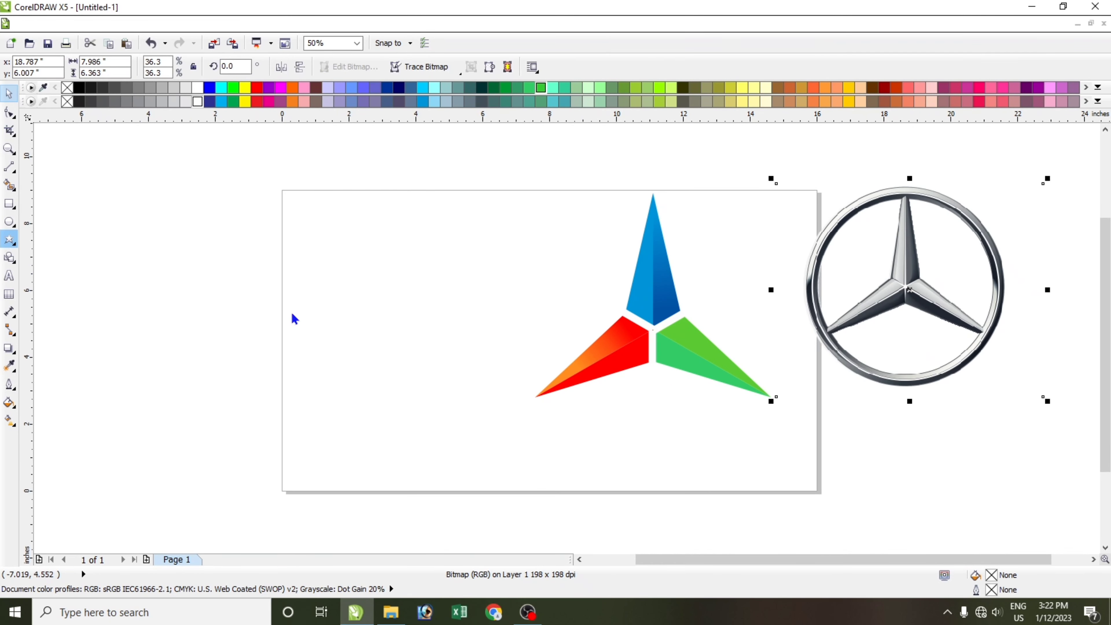
Draw a three-pointed star about 5.95 × 5.16 in on the page's left half and slim its arms by moving the inner nodes inward.
drag(292, 240, 516, 450)
click(355, 70)
click(354, 70)
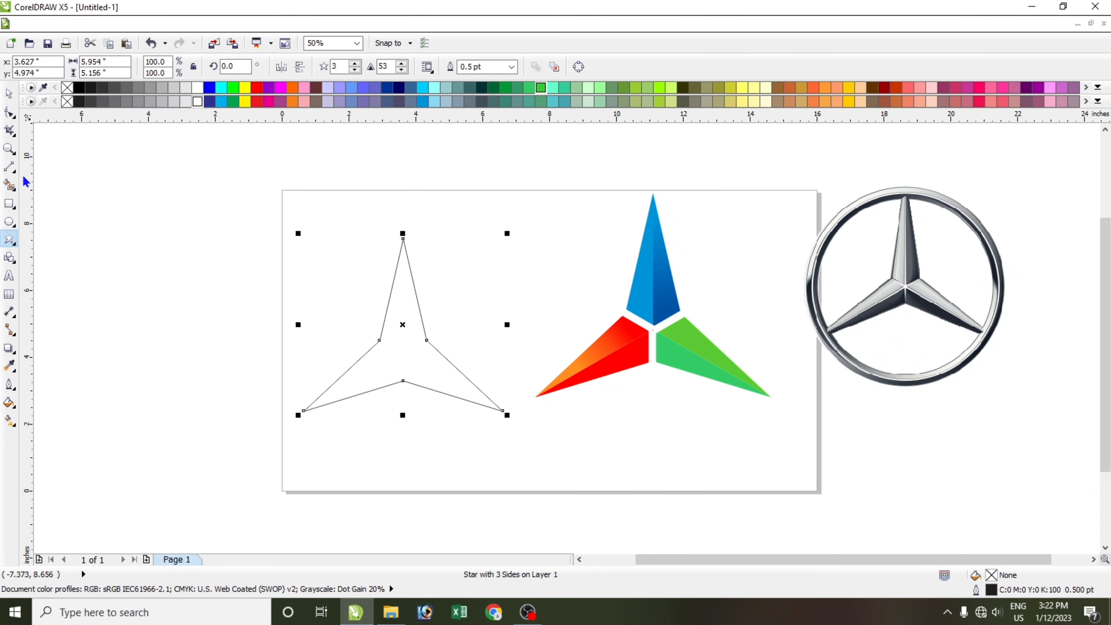
click(8, 113)
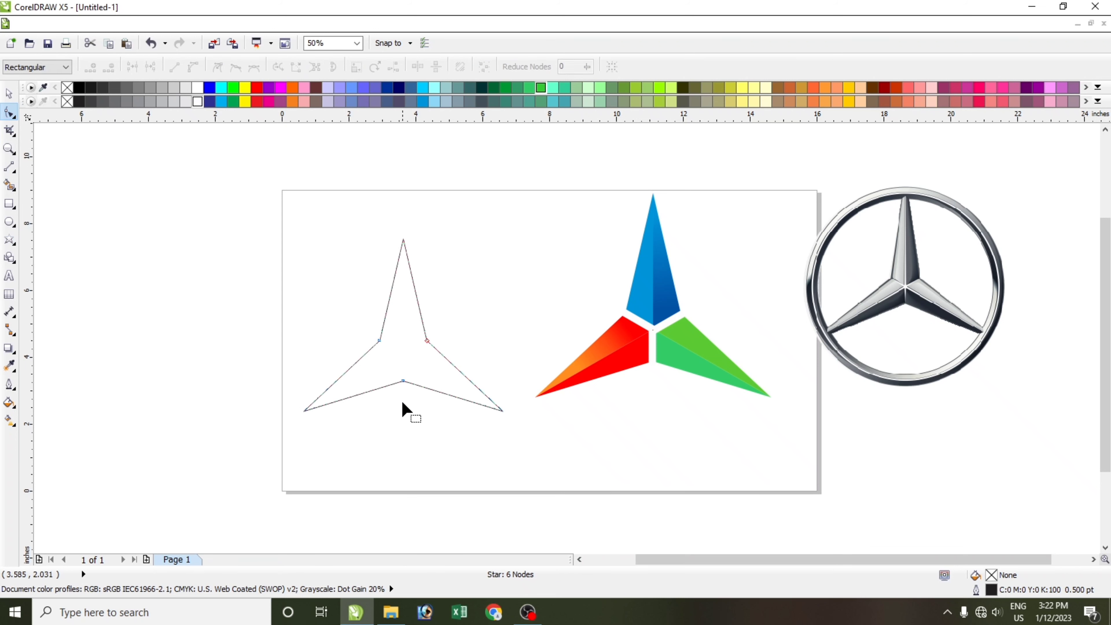
drag(381, 339, 389, 345)
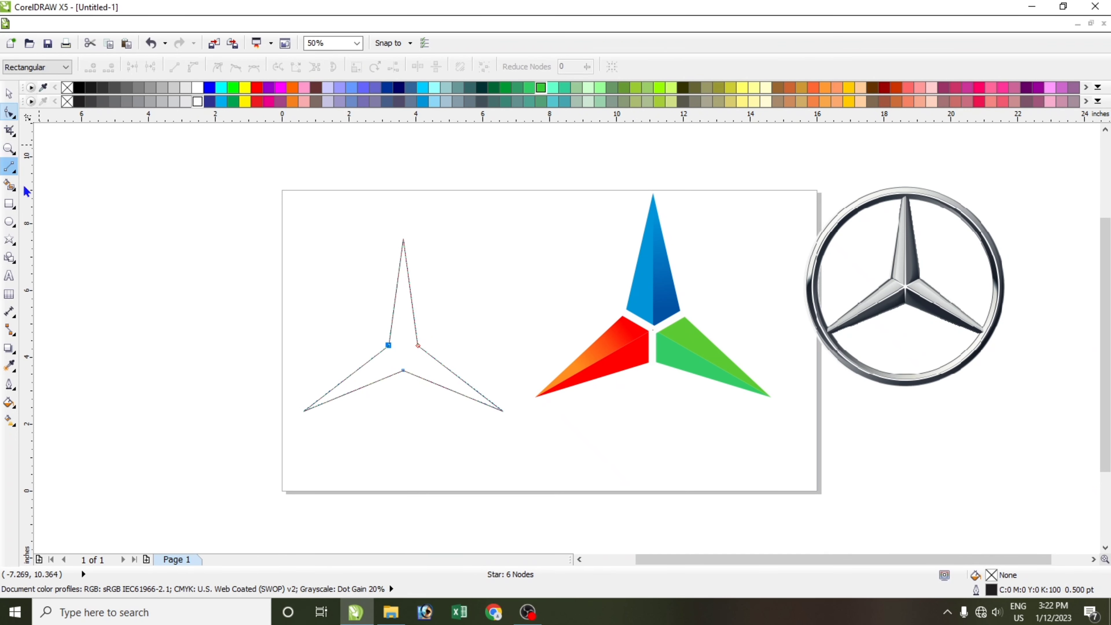
Draw a straight 2-Point Line from the star's top tip down to its bottom inner corner.
scroll(375, 320, up, 1)
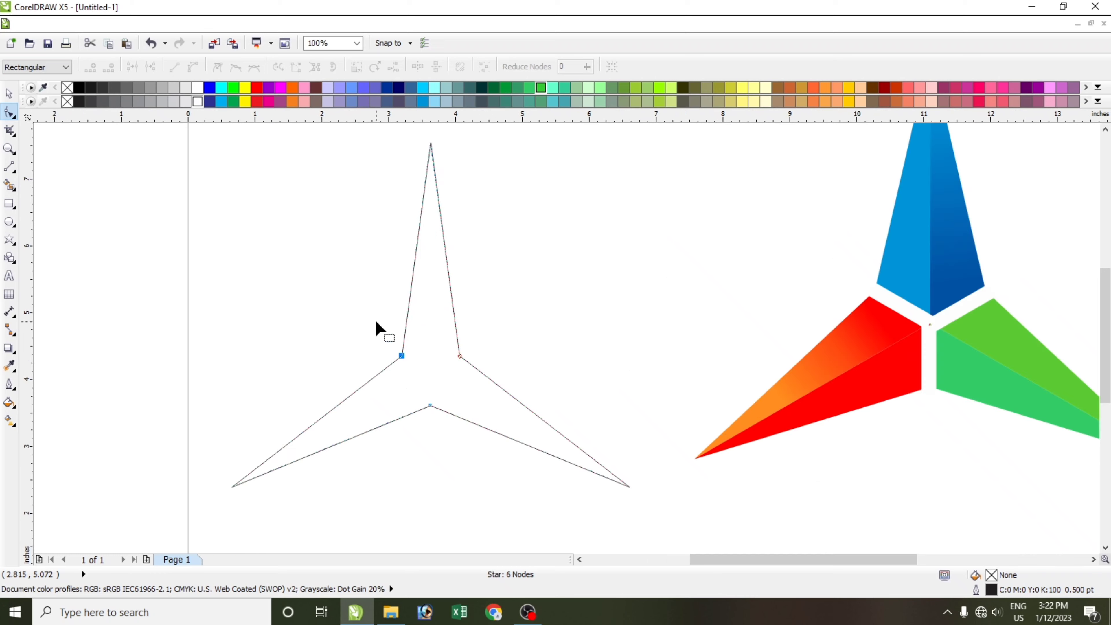
click(9, 166)
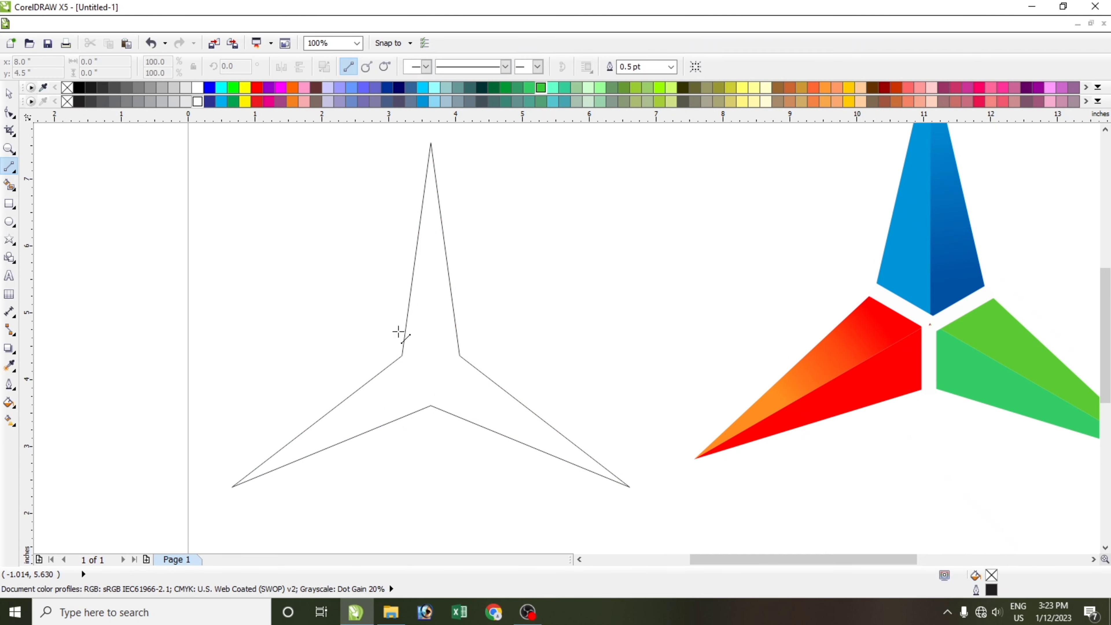
click(431, 145)
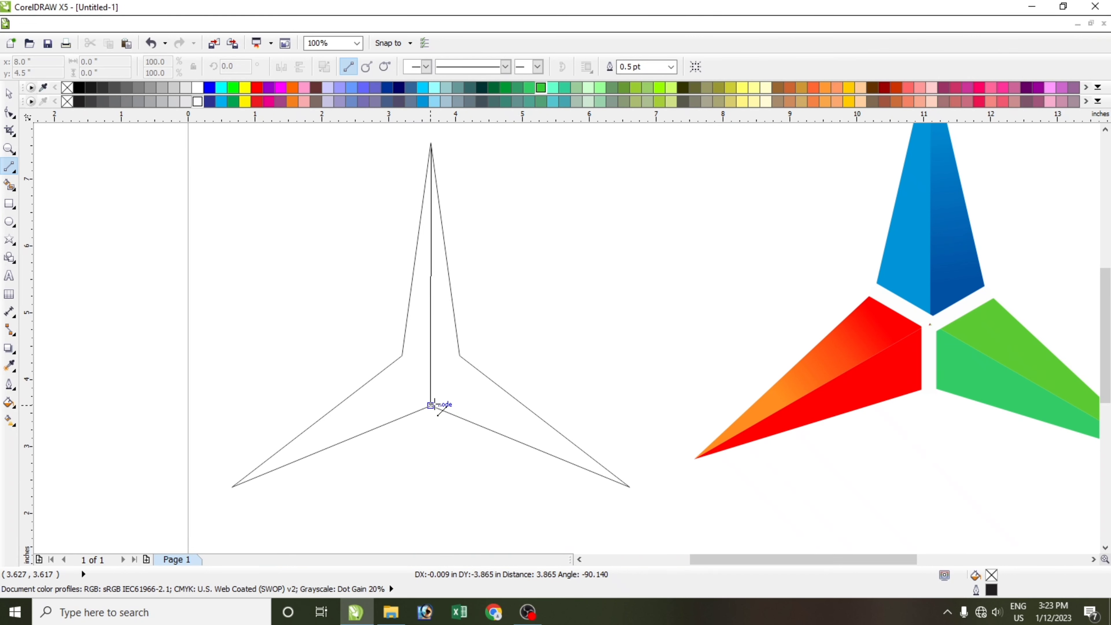
click(431, 406)
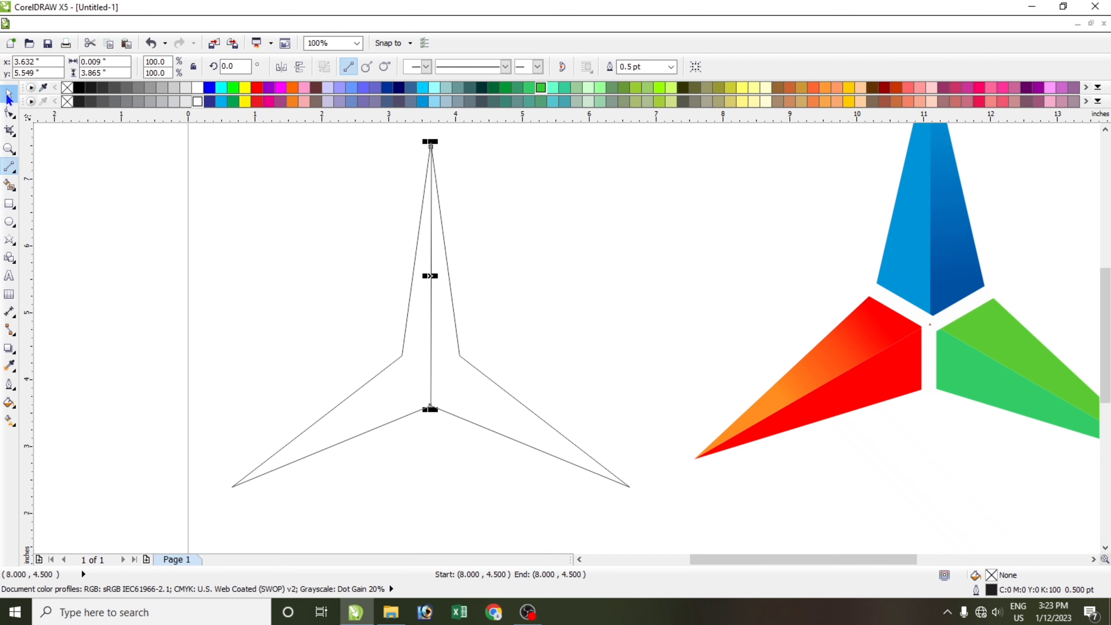
Move the line's rotation centre to the star's centre and add two copies at 120° intervals along the other two arms.
click(8, 93)
click(432, 318)
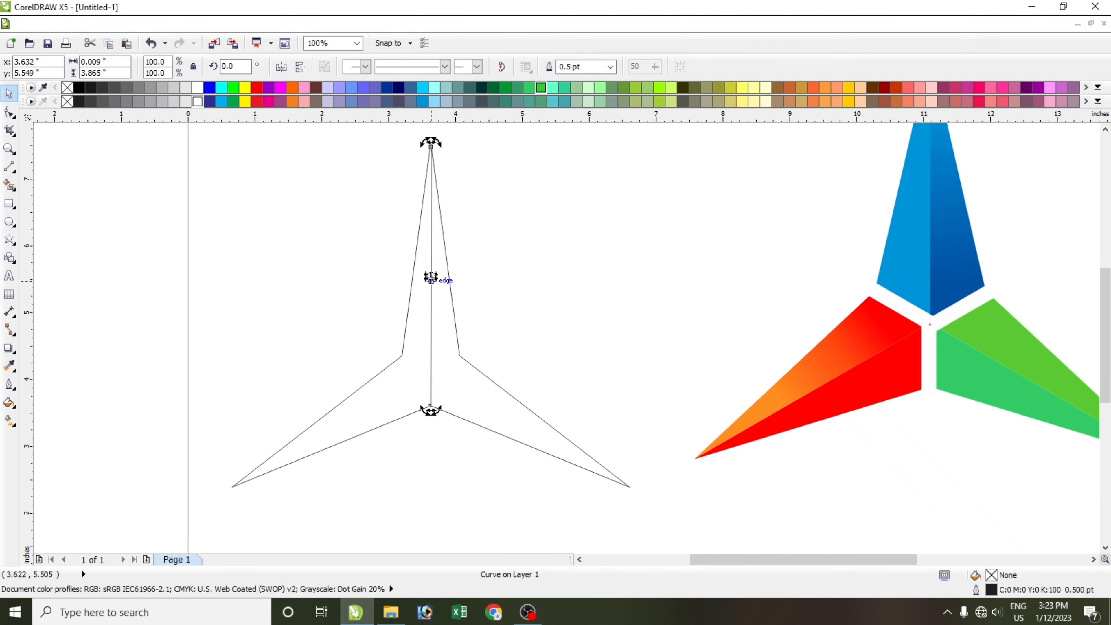
drag(426, 364, 430, 371)
drag(440, 144, 594, 464)
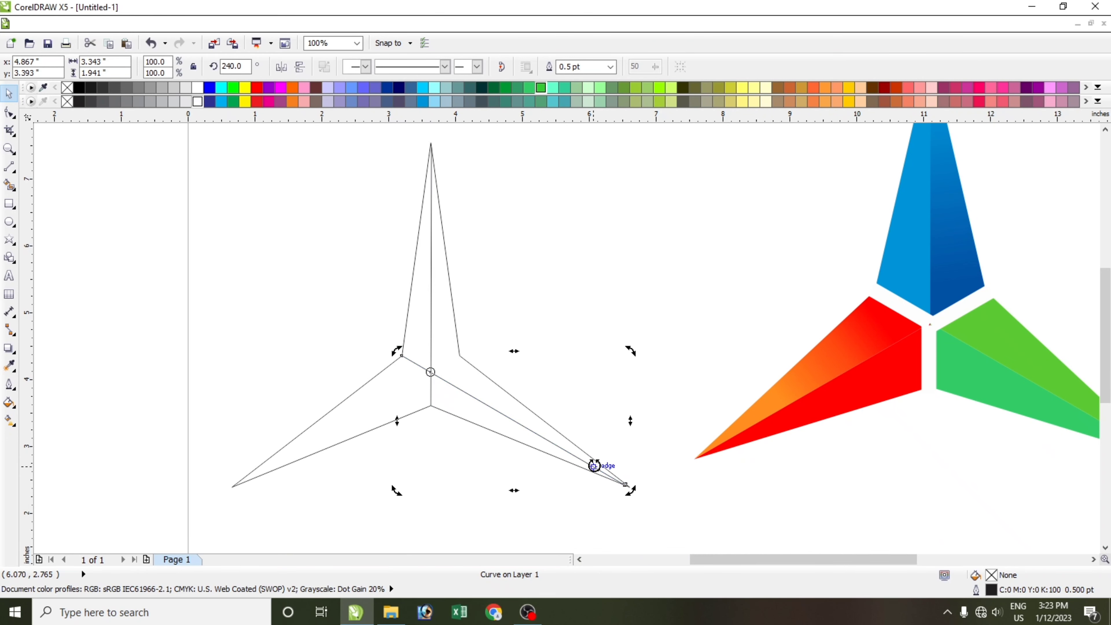
key(ctrl+r)
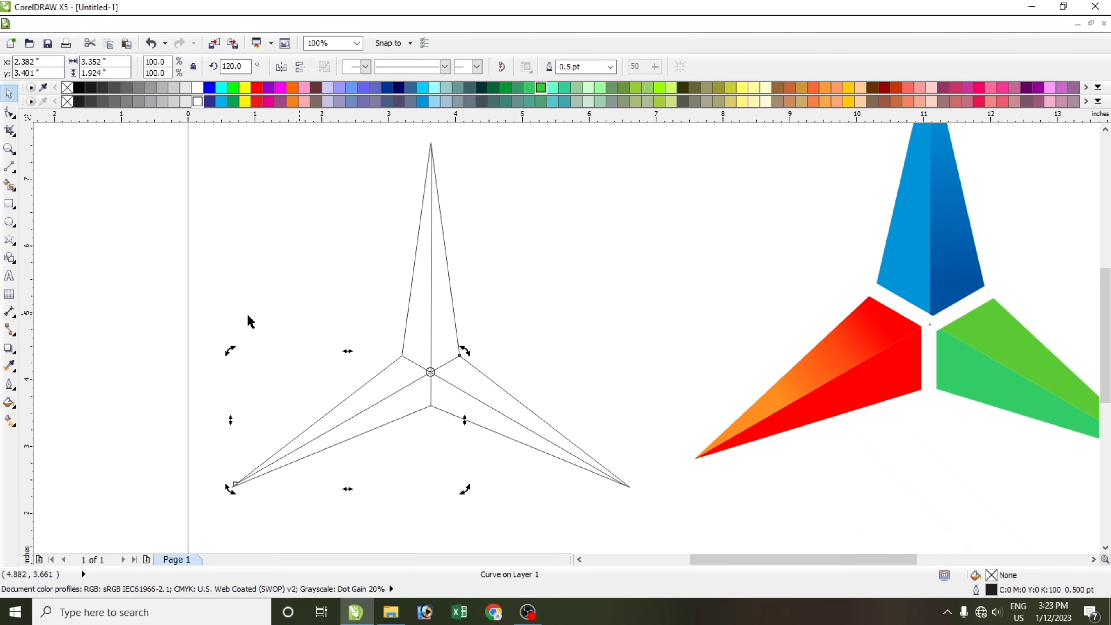
click(208, 277)
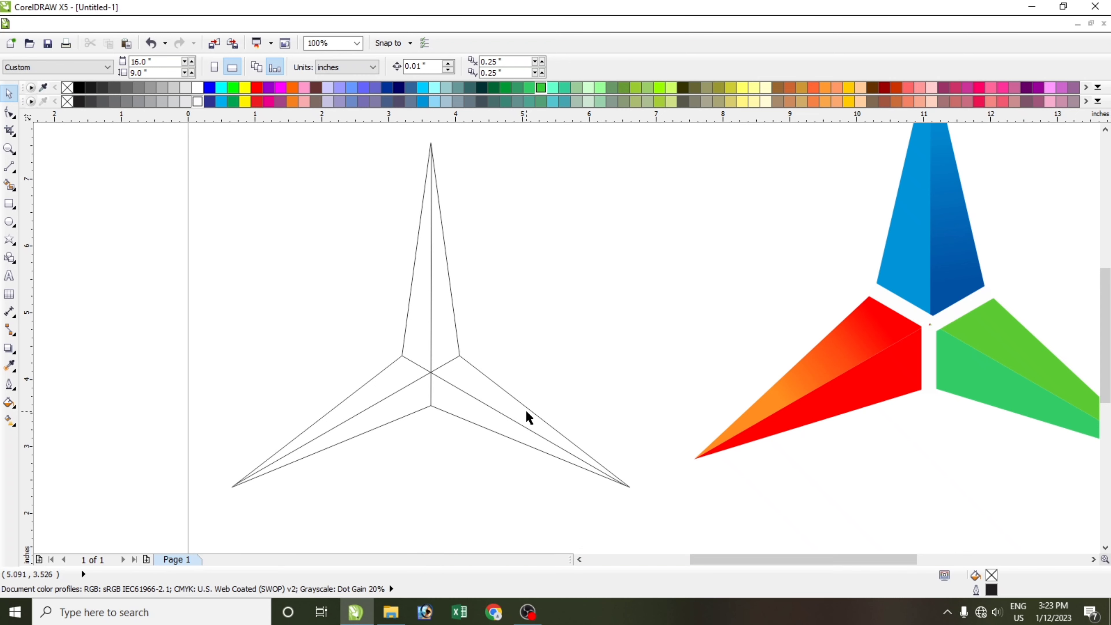
Draw a circle about 7.58 in across around the outlined star.
scroll(433, 411, down, 1)
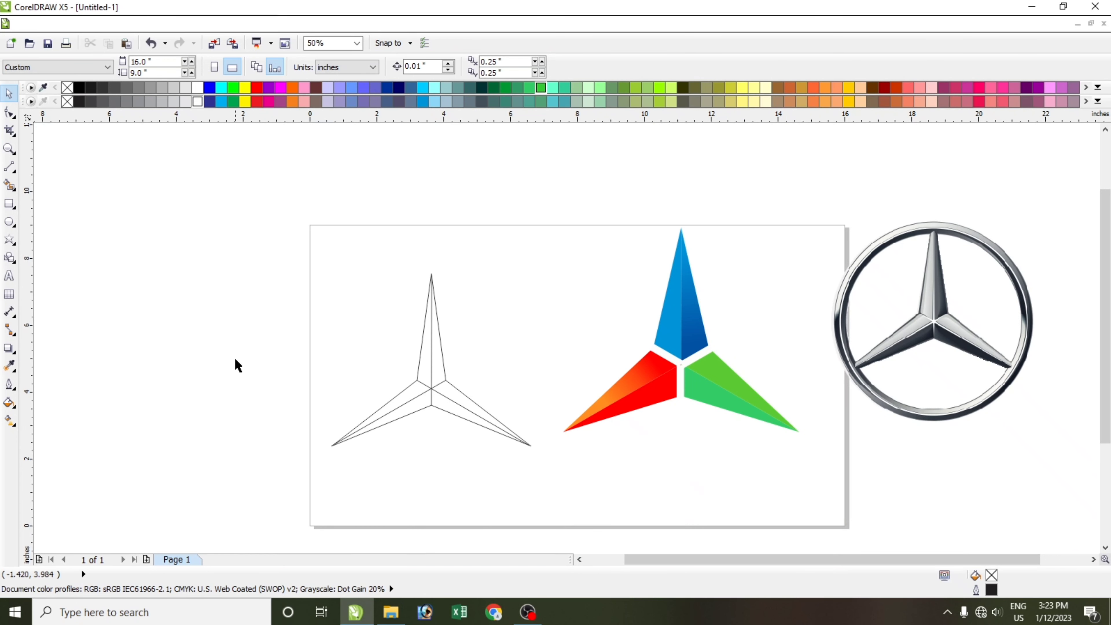
click(9, 222)
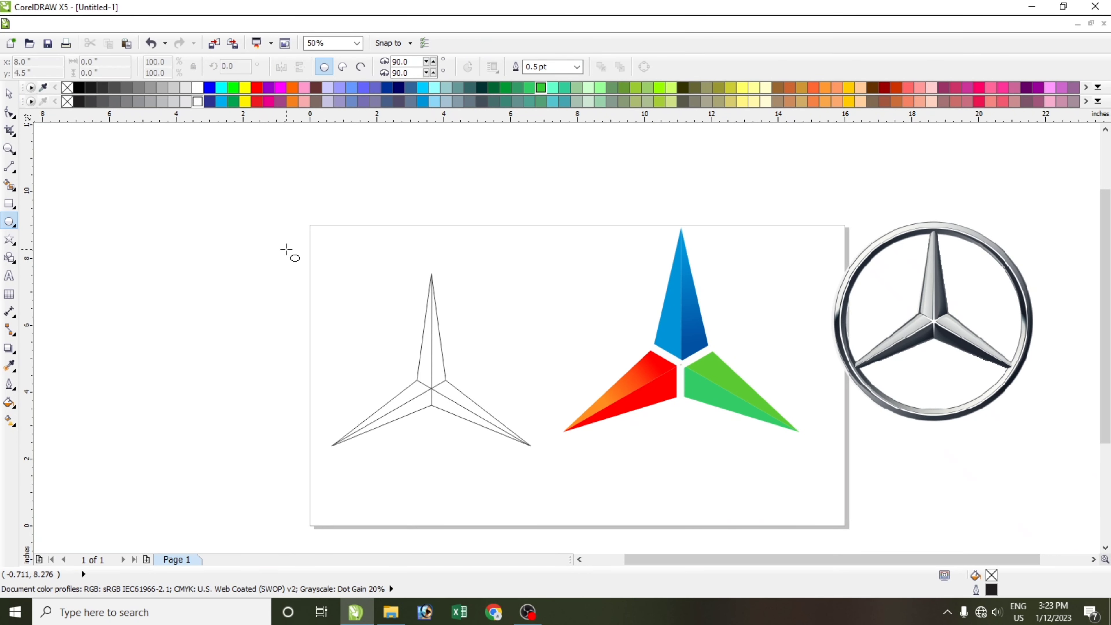
drag(287, 249, 544, 507)
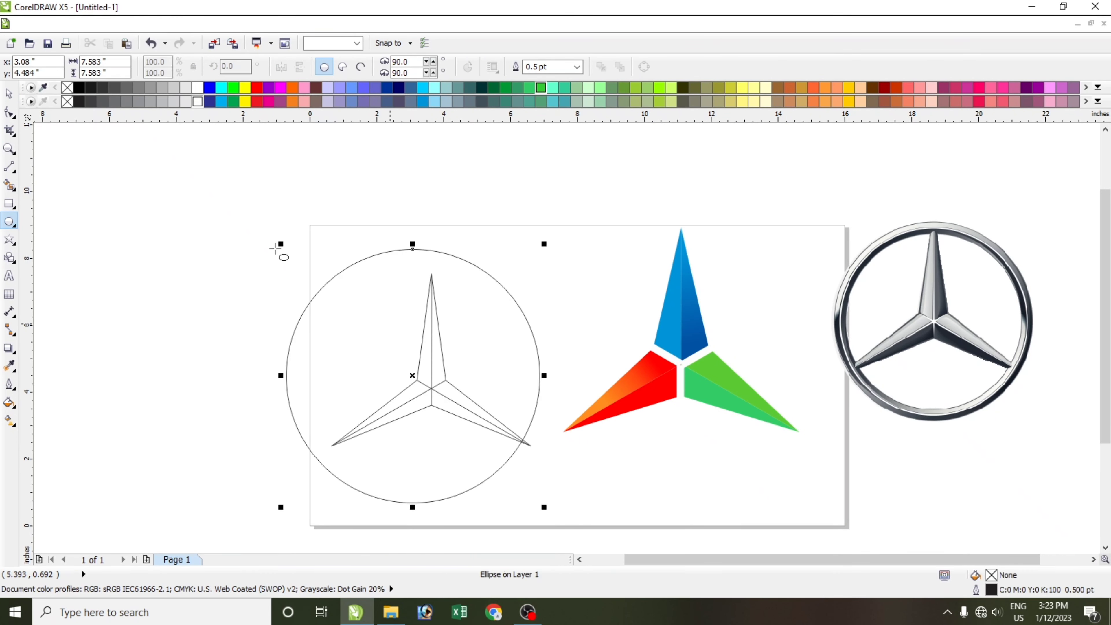
Move and shrink the circle to about 6.85 in across, centred on the star and passing through its three tips.
click(9, 93)
click(387, 370)
drag(378, 342, 407, 354)
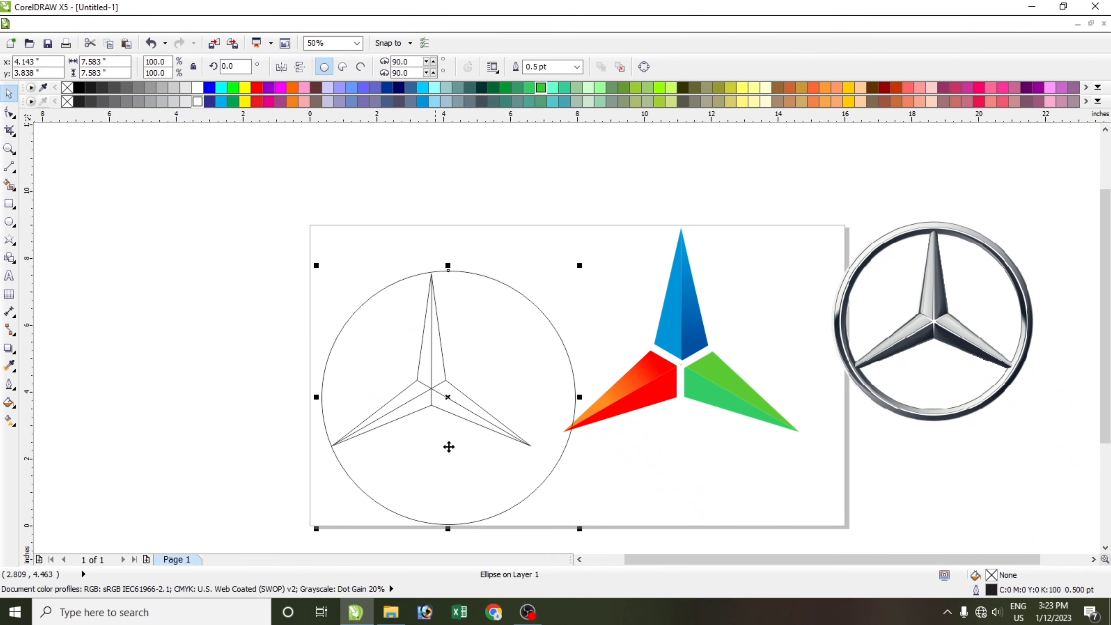
drag(579, 528, 552, 506)
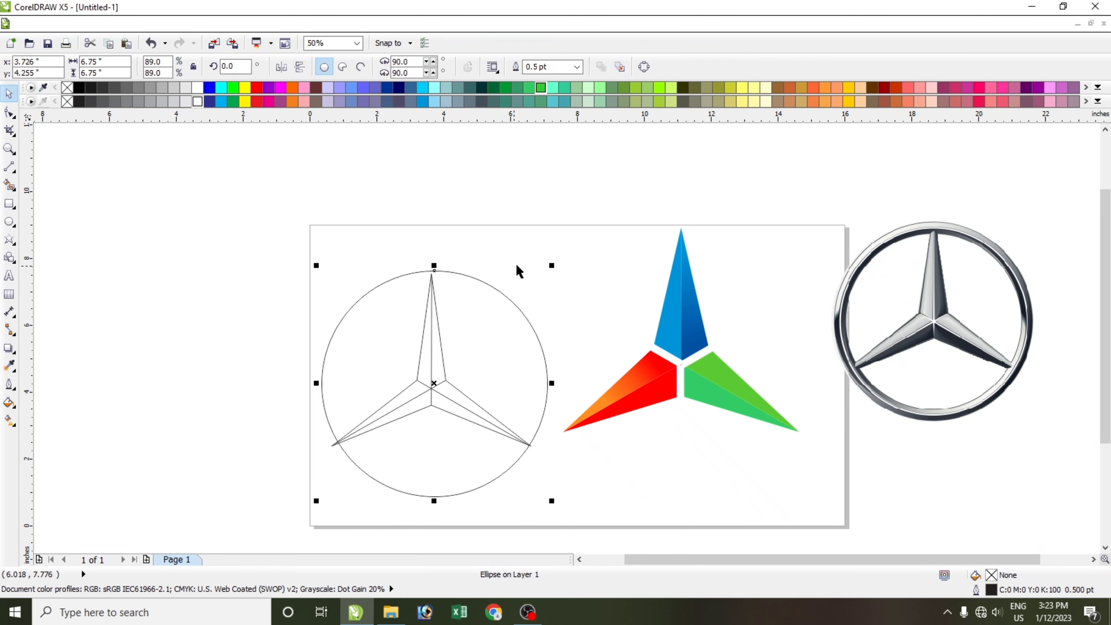
mouse_move(551, 264)
mouse_down()
mouse_move(542, 267)
mouse_move(546, 258)
mouse_up()
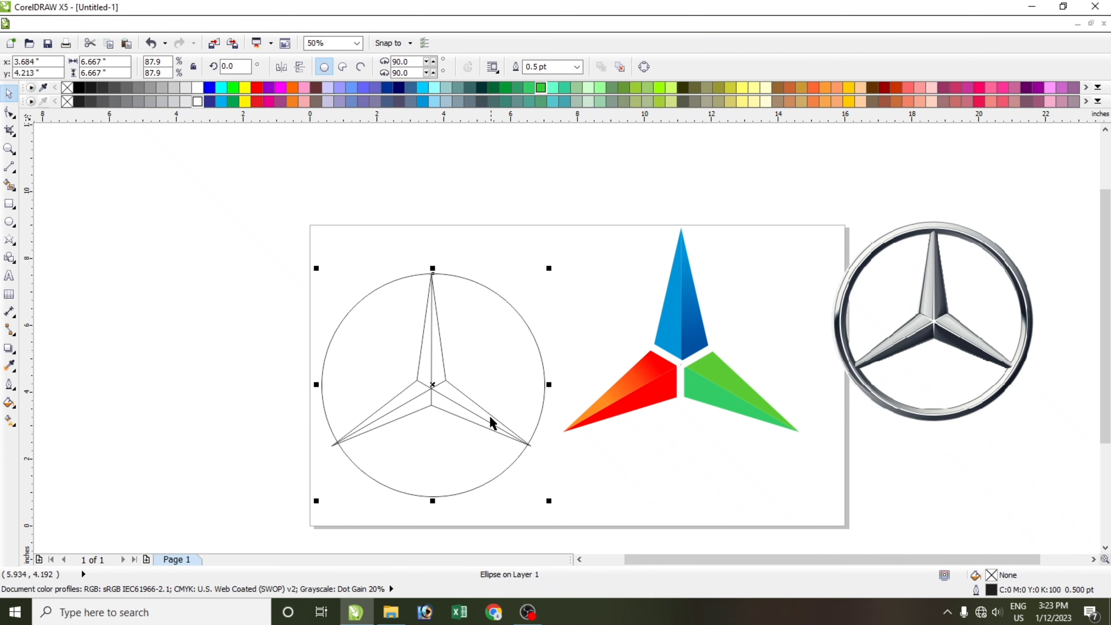
drag(319, 501, 313, 507)
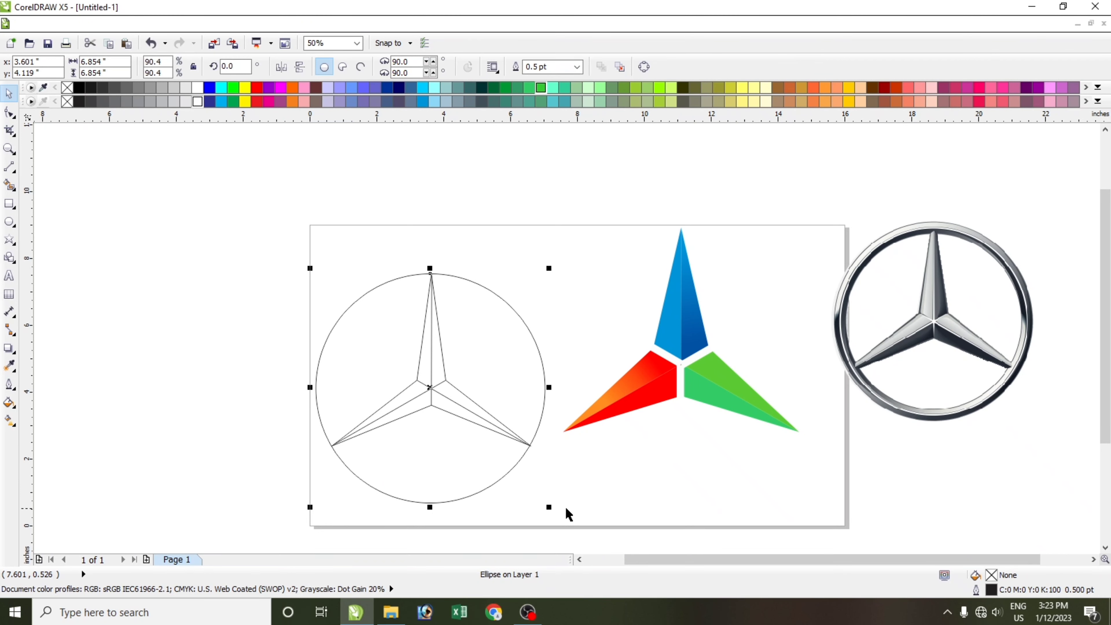
click(292, 338)
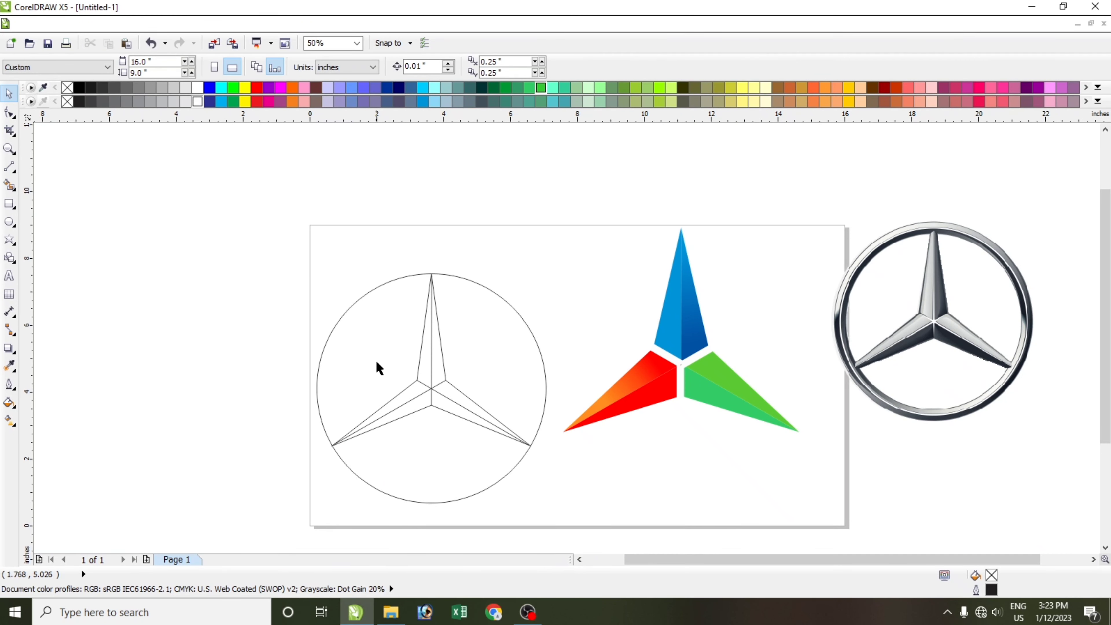
Examine the Mercedes reference's ring and compare it with the circle around the outlined star.
click(379, 367)
scroll(486, 399, up, 3)
scroll(1100, 377, up, 1)
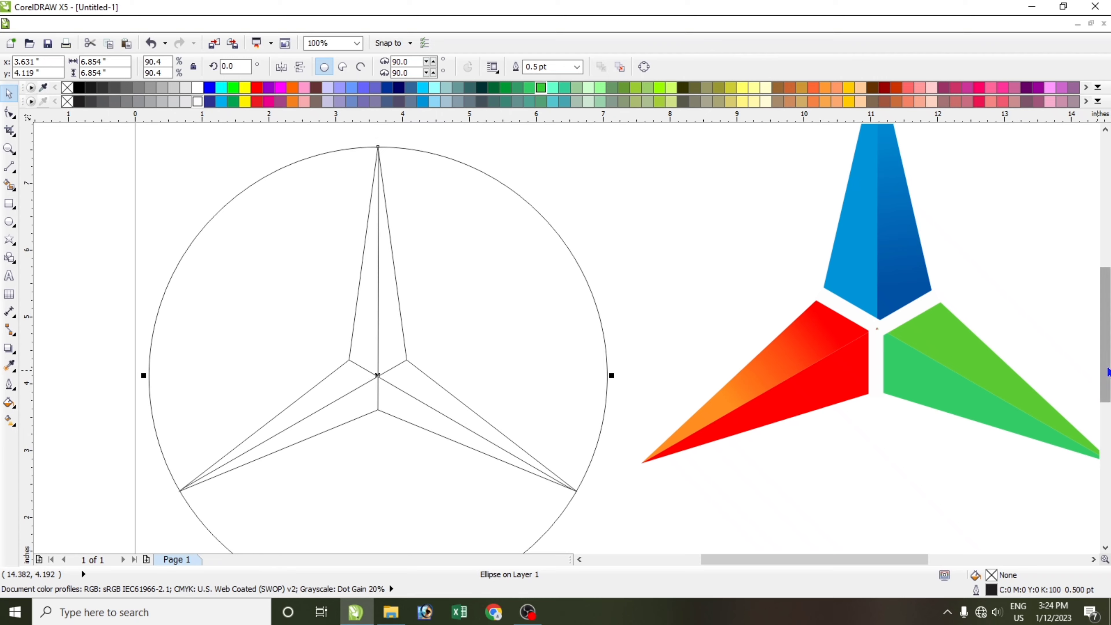
click(514, 312)
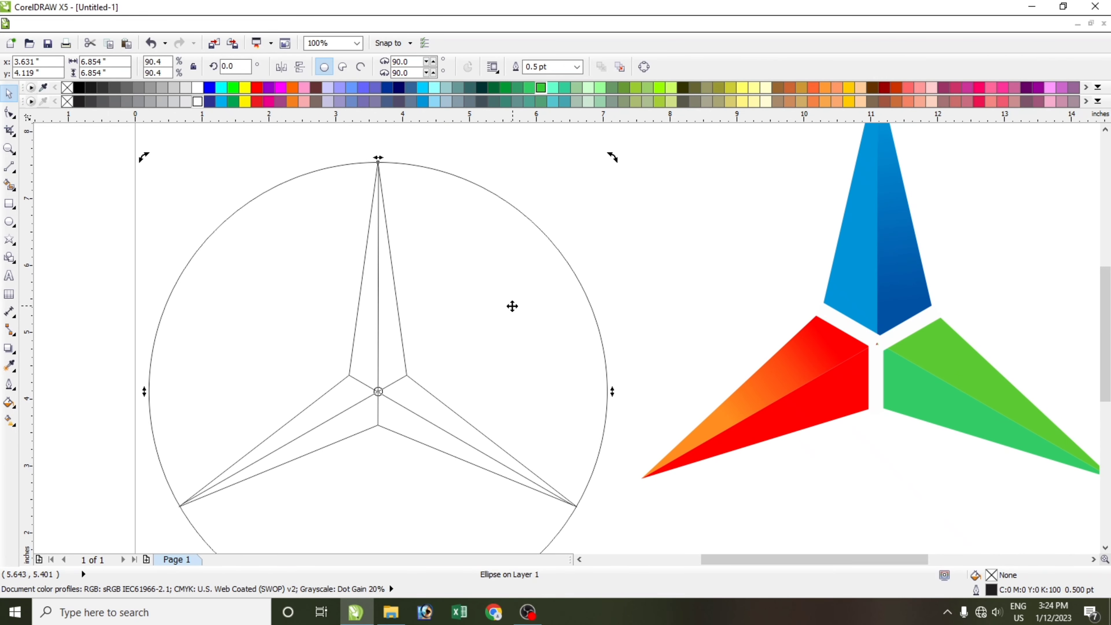
scroll(512, 306, down, 2)
click(535, 260)
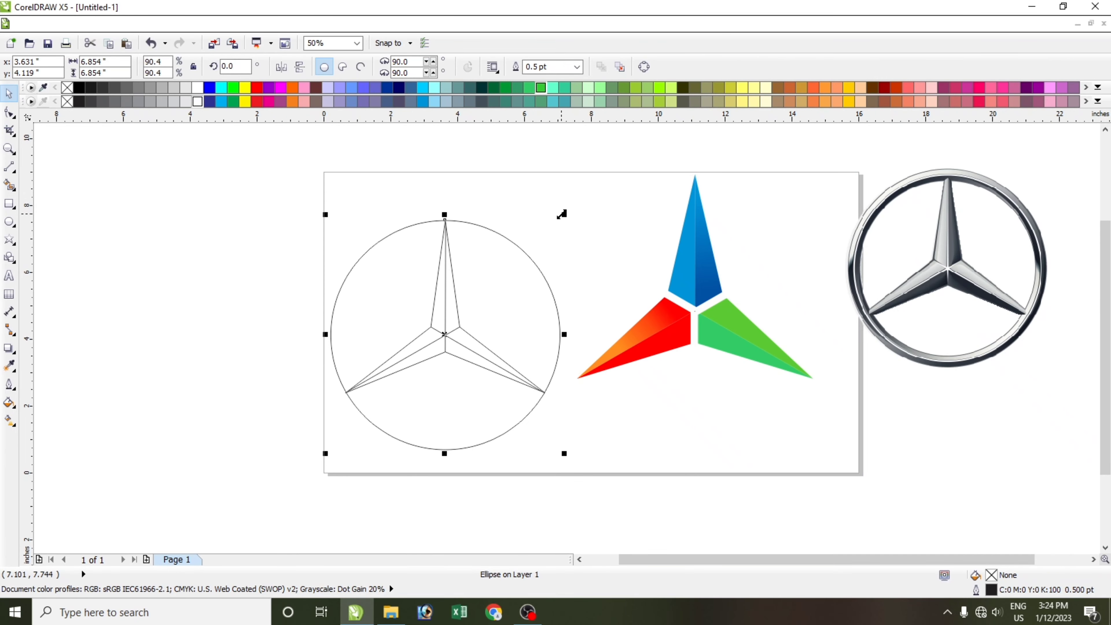
scroll(945, 259, up, 2)
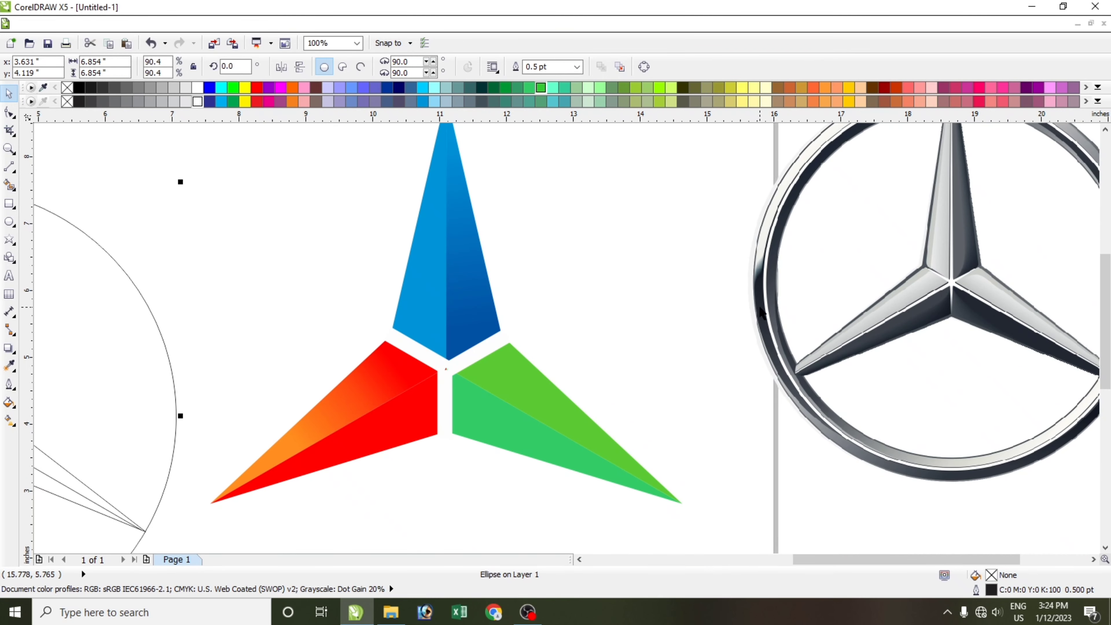
scroll(454, 311, down, 2)
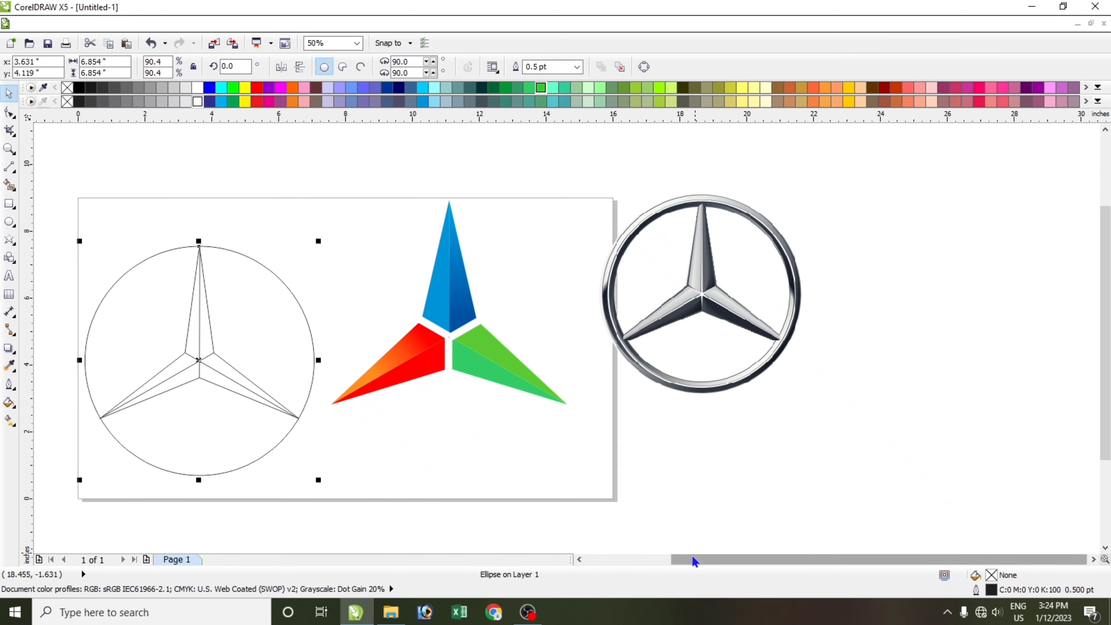
drag(702, 559, 686, 559)
click(409, 303)
click(429, 316)
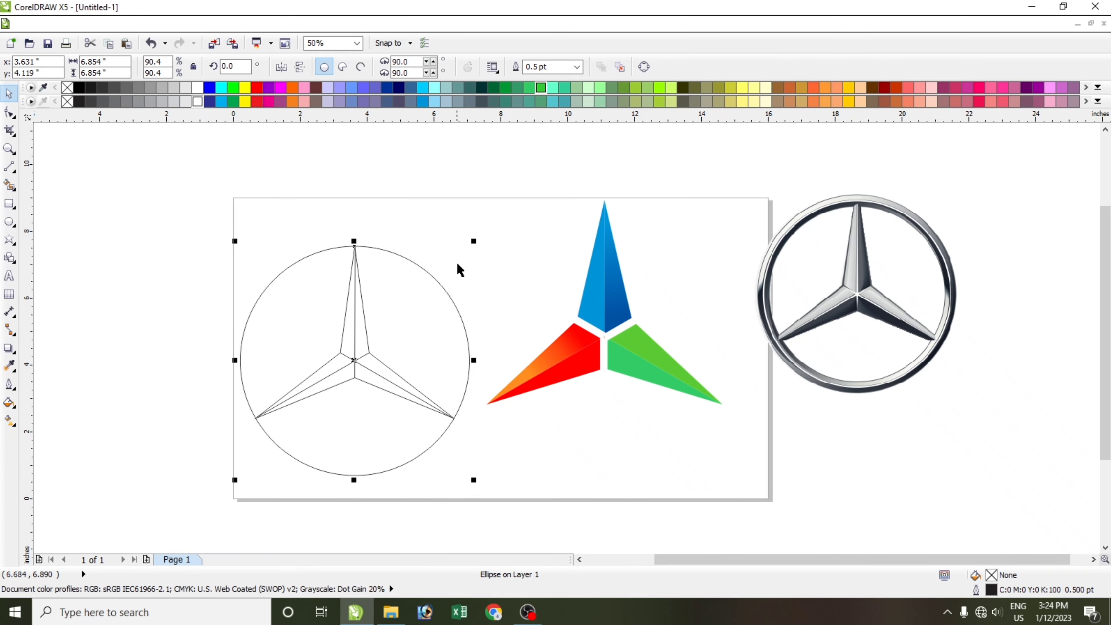
Add two larger concentric copies of the circle, about 7.36 in and 8.2 in across.
click(449, 284)
click(419, 289)
mouse_move(476, 243)
mouse_down()
mouse_move(505, 217)
mouse_move(484, 234)
mouse_up()
key(ctrl+z)
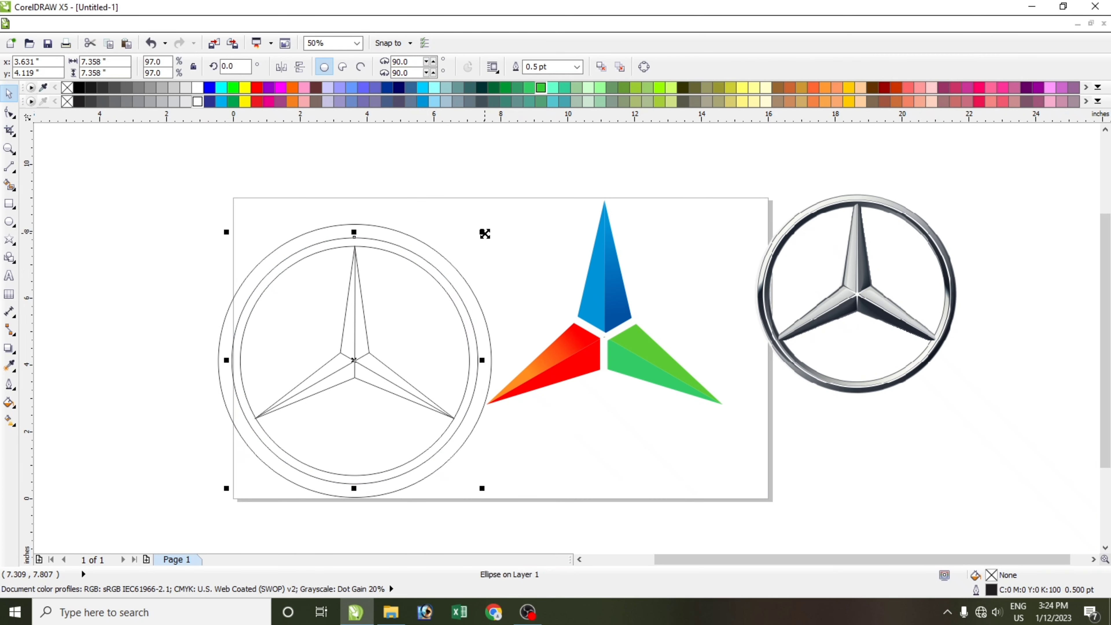
click(475, 267)
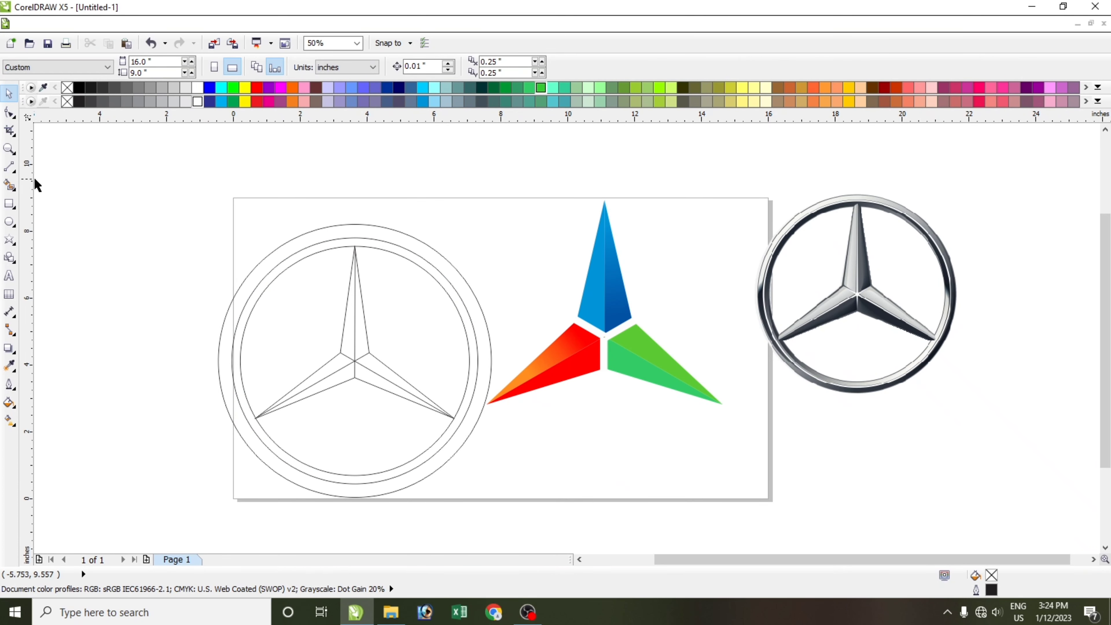
Smart-fill the two ring bands and give the inner ring a vertical linear gradient from white at the bottom to black at the top.
click(9, 185)
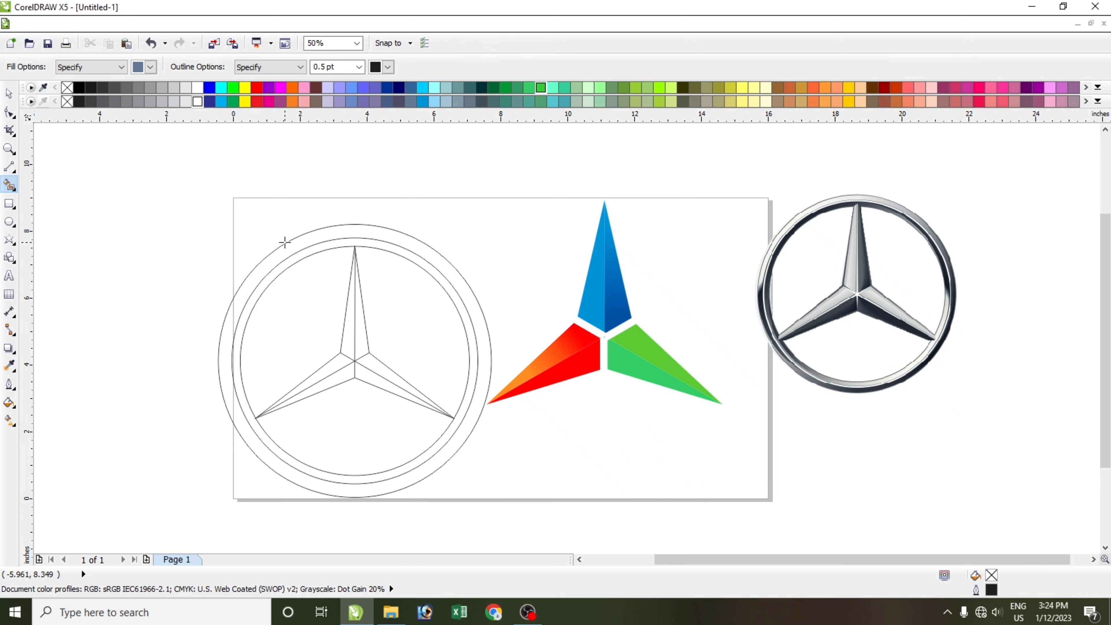
click(284, 253)
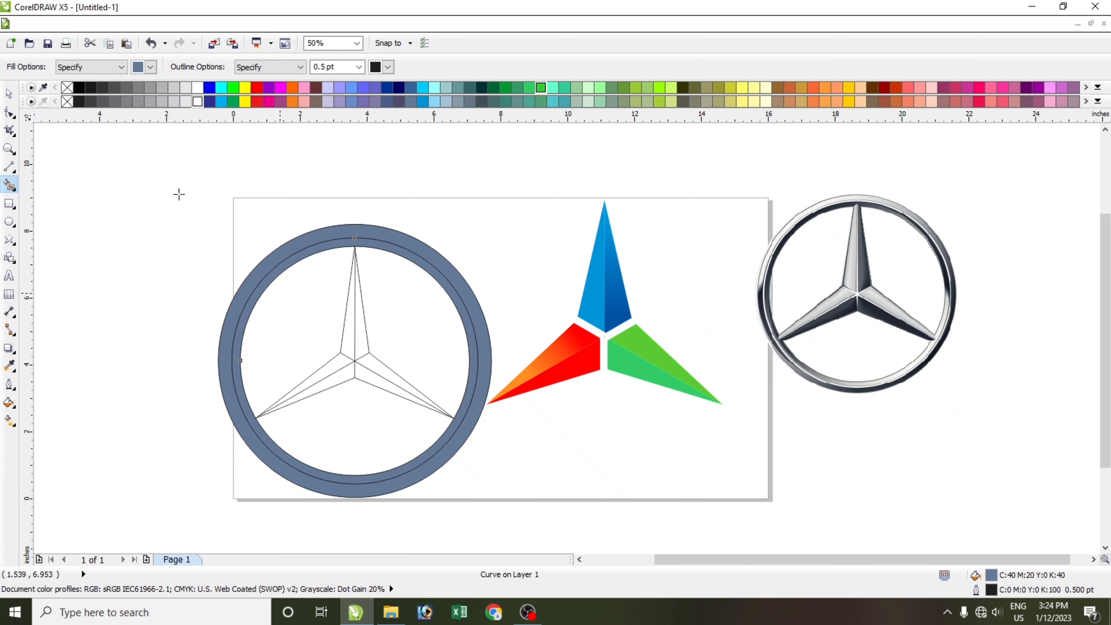
click(8, 421)
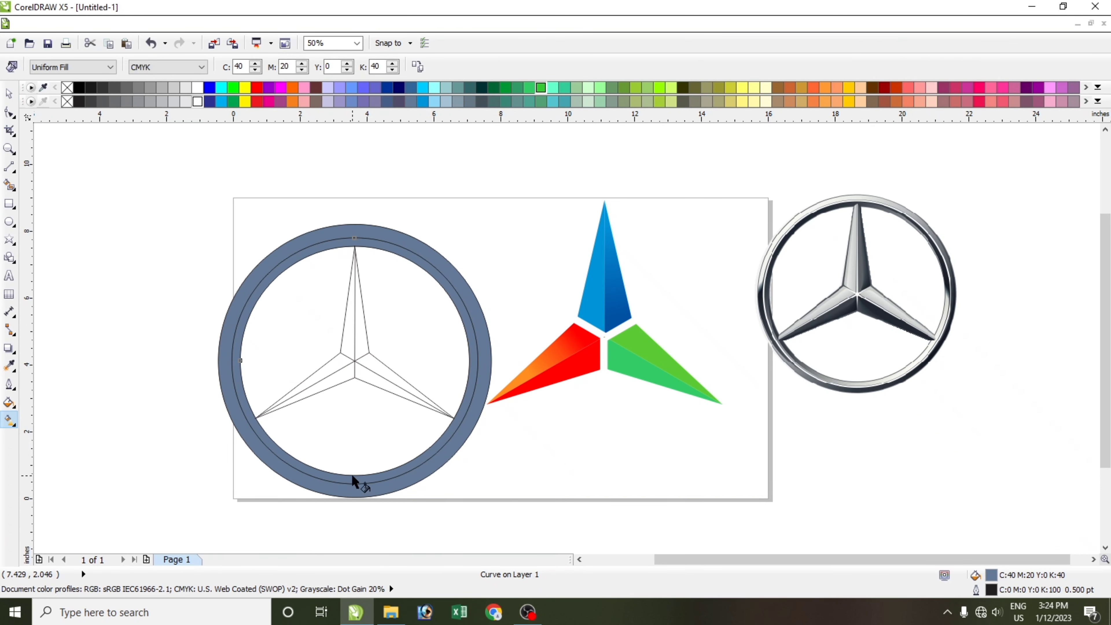
drag(354, 481, 354, 245)
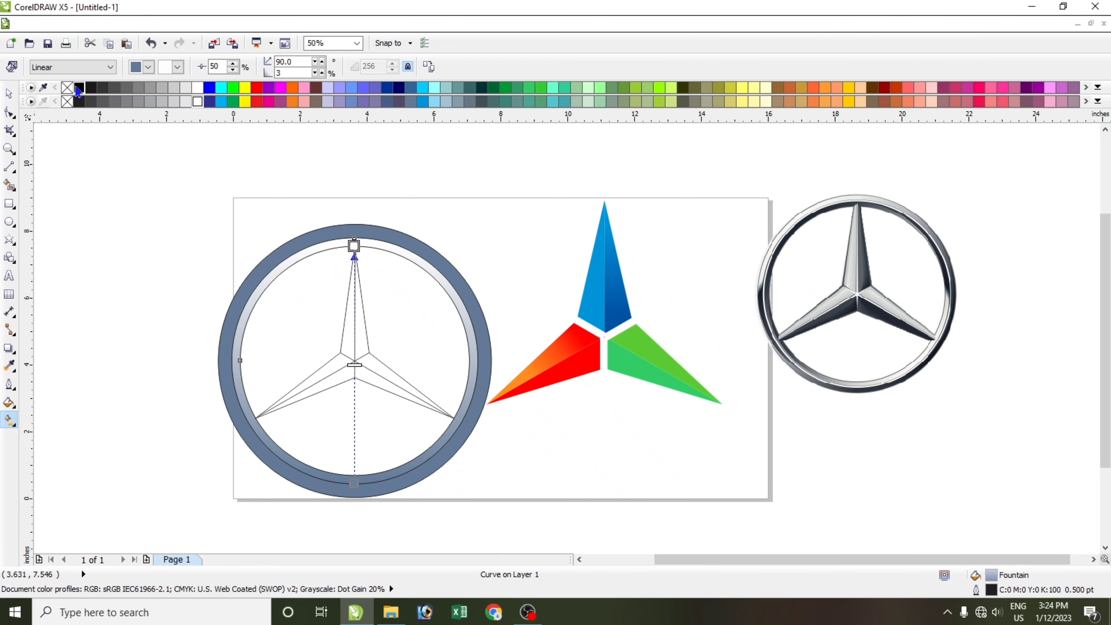
drag(78, 90, 354, 246)
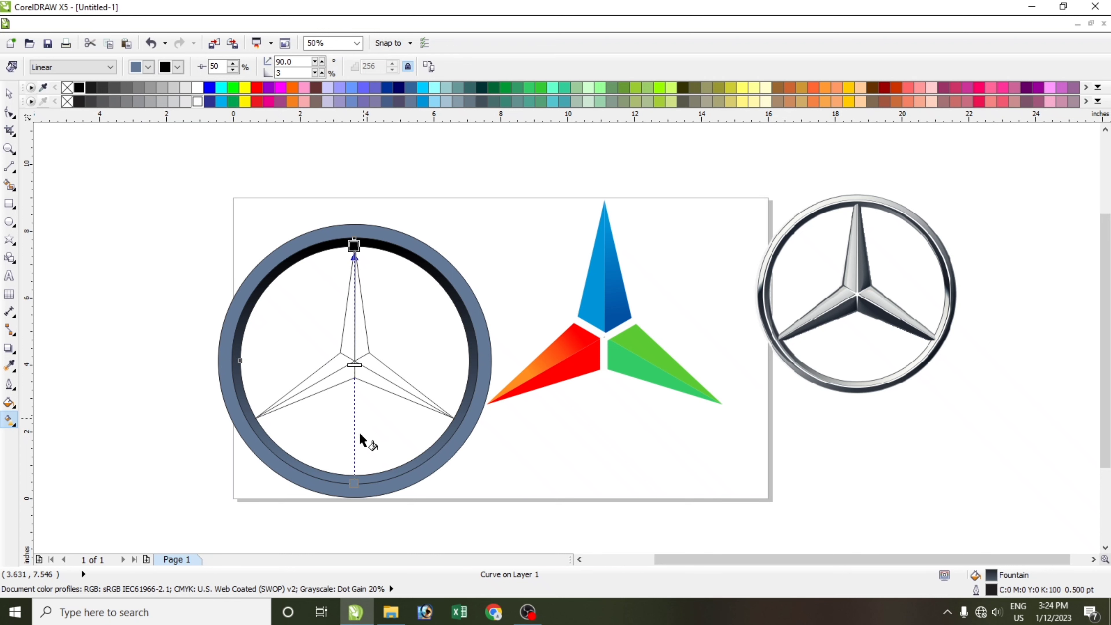
drag(348, 399, 360, 480)
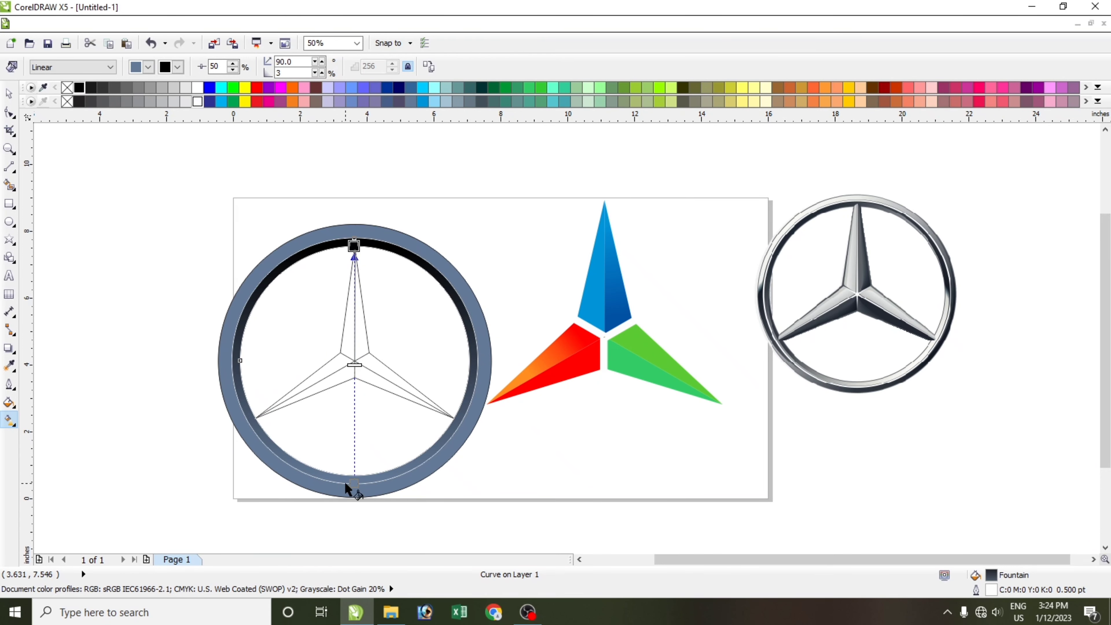
key(ctrl+z)
click(354, 475)
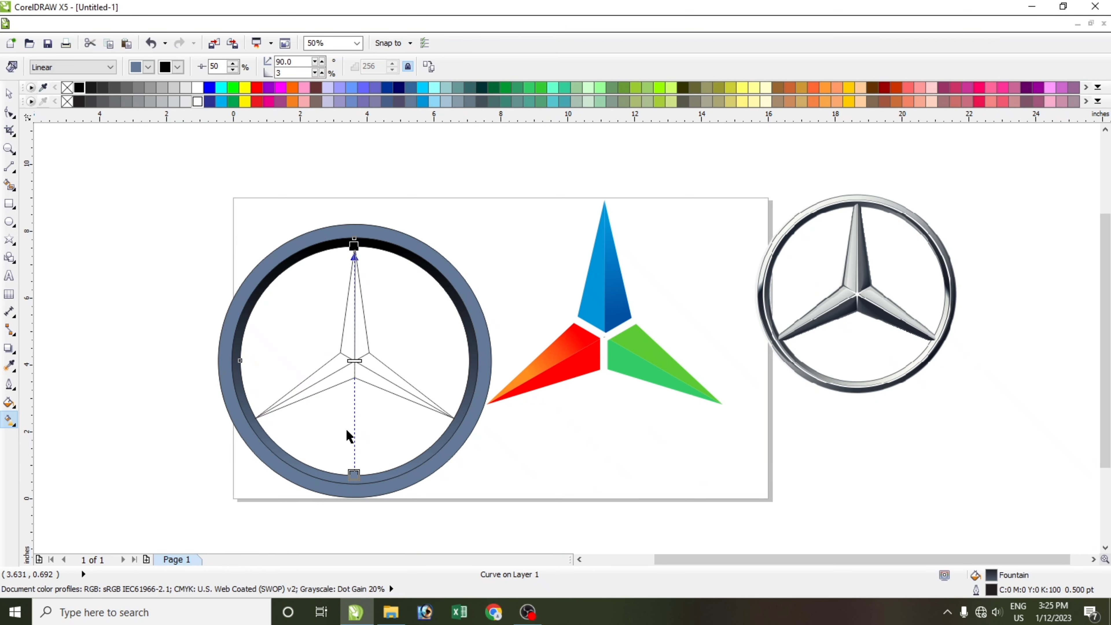
drag(349, 436, 354, 474)
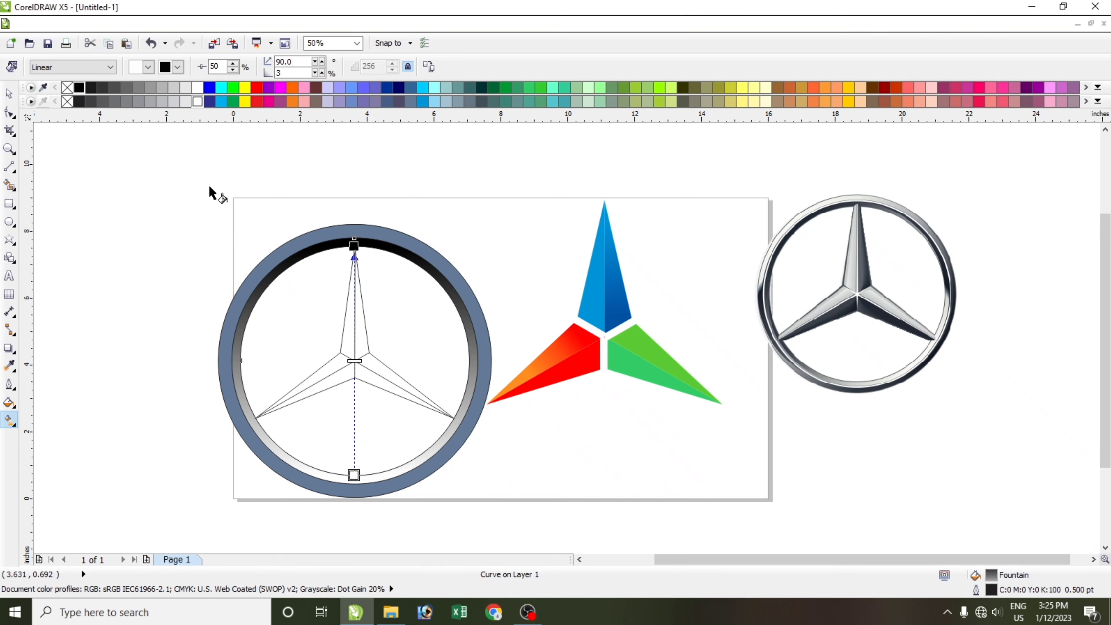
Copy the inner ring's black-to-white gradient onto the outer ring with the Attributes Eyedropper.
click(9, 93)
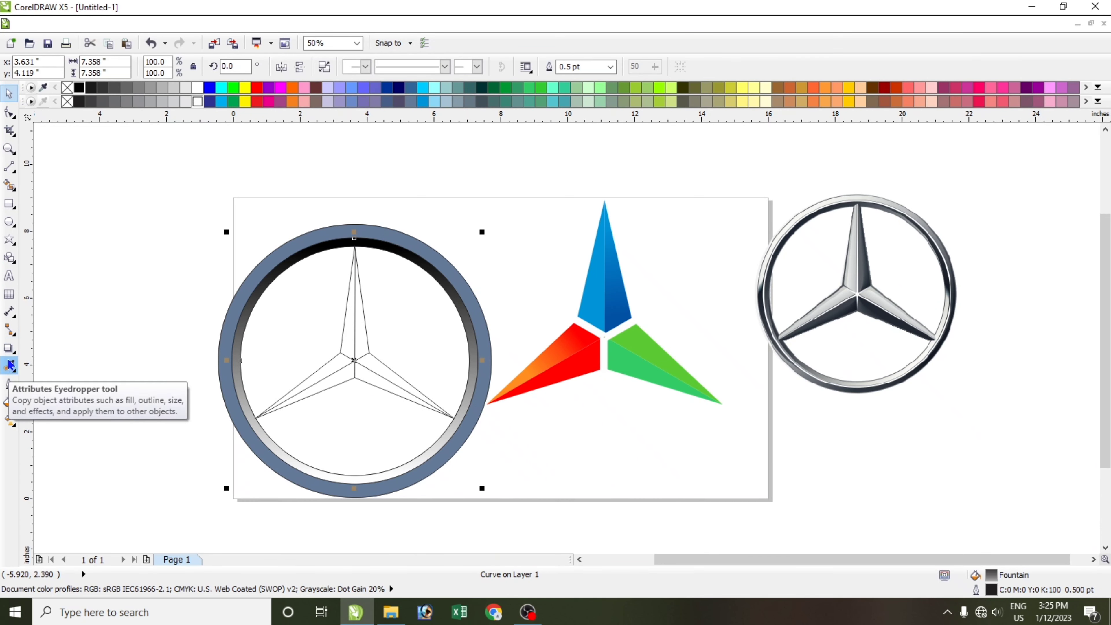
click(10, 365)
click(66, 383)
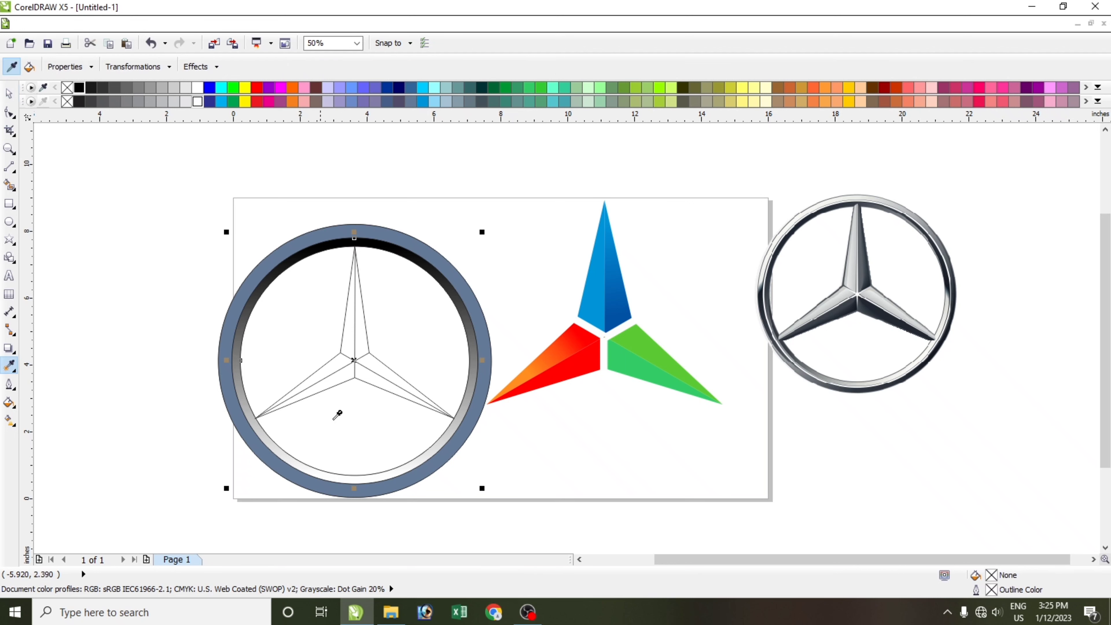
click(335, 241)
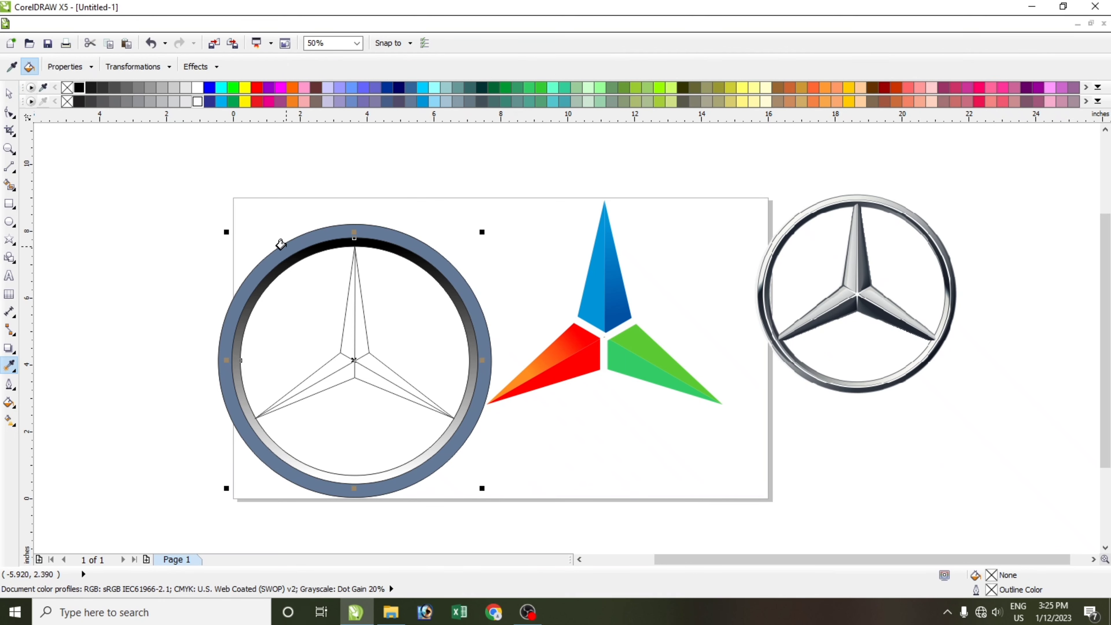
click(284, 242)
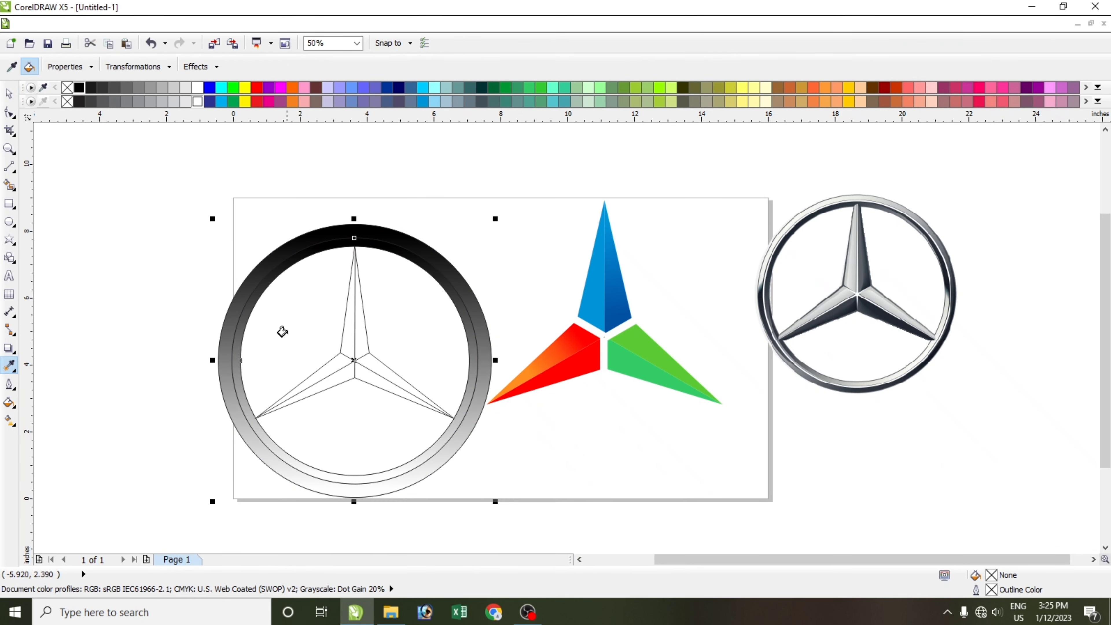
Reverse the inner ring's linear gradient to run from white at the top to black at the bottom.
click(9, 420)
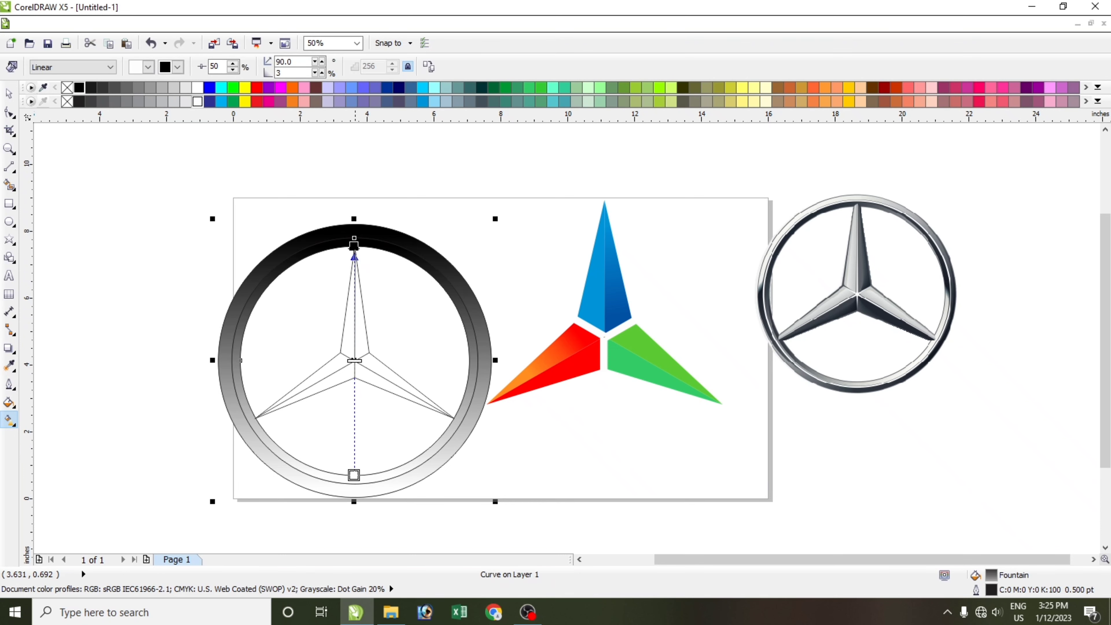
drag(354, 475, 397, 238)
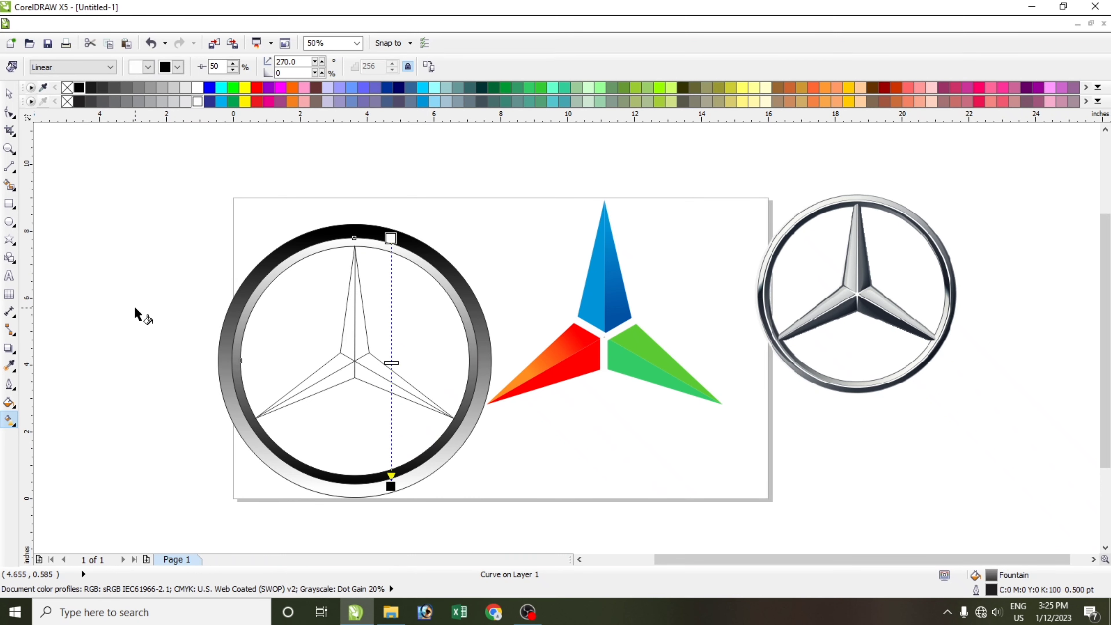
click(138, 315)
click(8, 93)
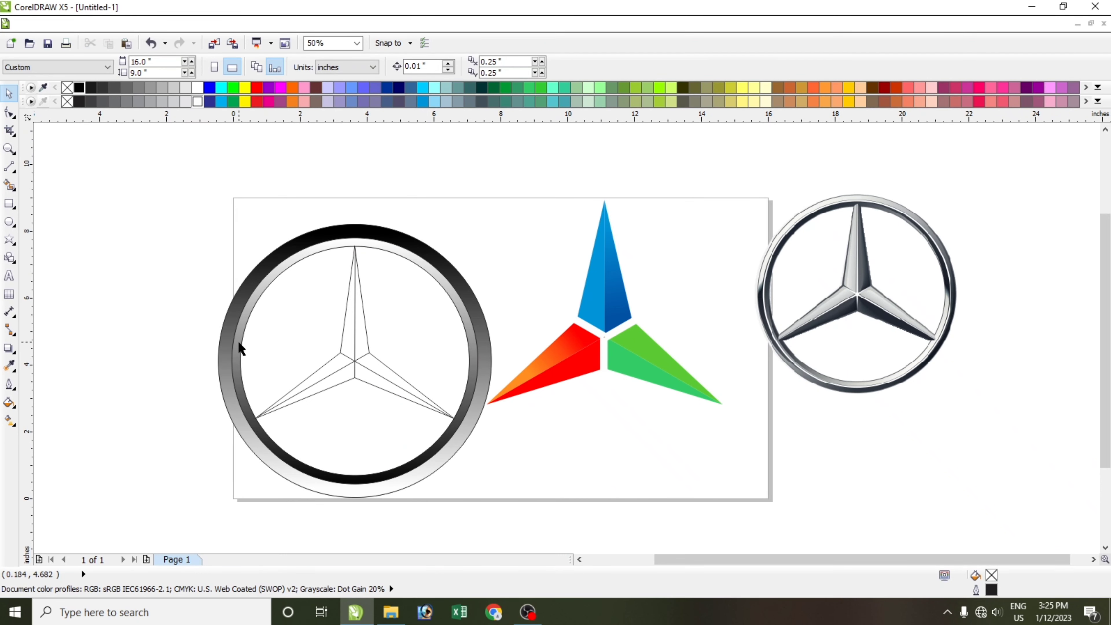
Set the outlines of the inner and outer gradient rings to white.
click(236, 354)
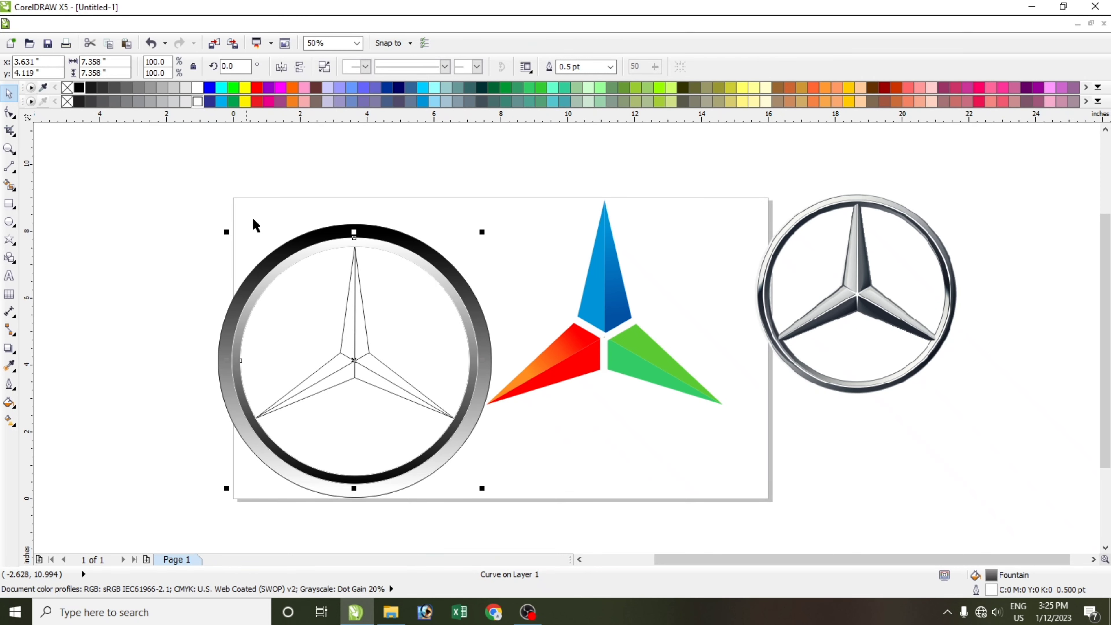
click(425, 473)
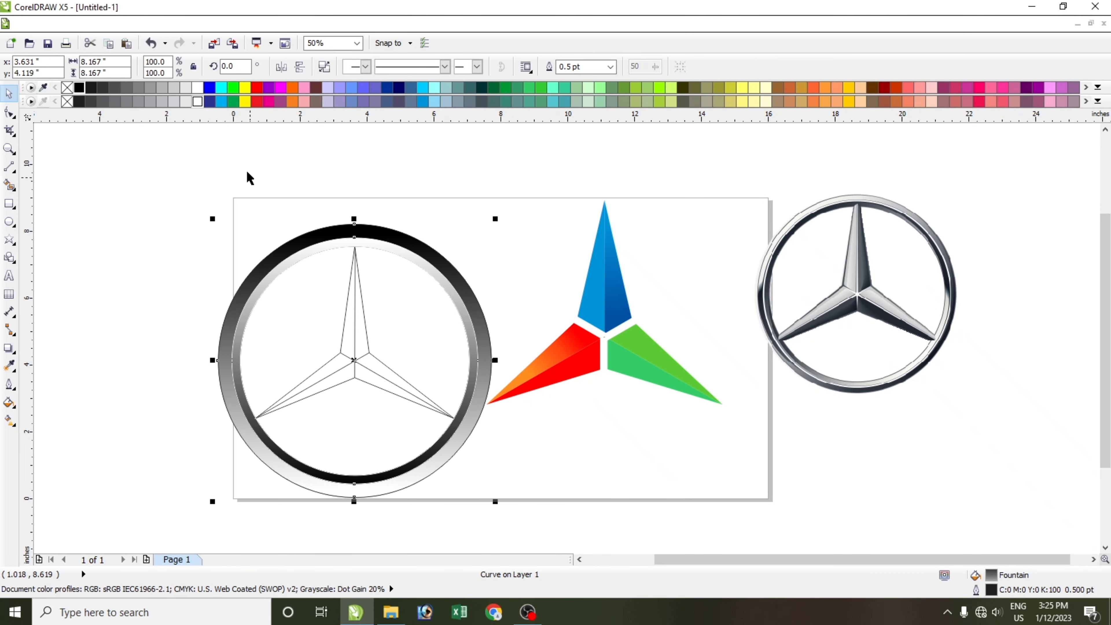
right_click(197, 101)
click(432, 402)
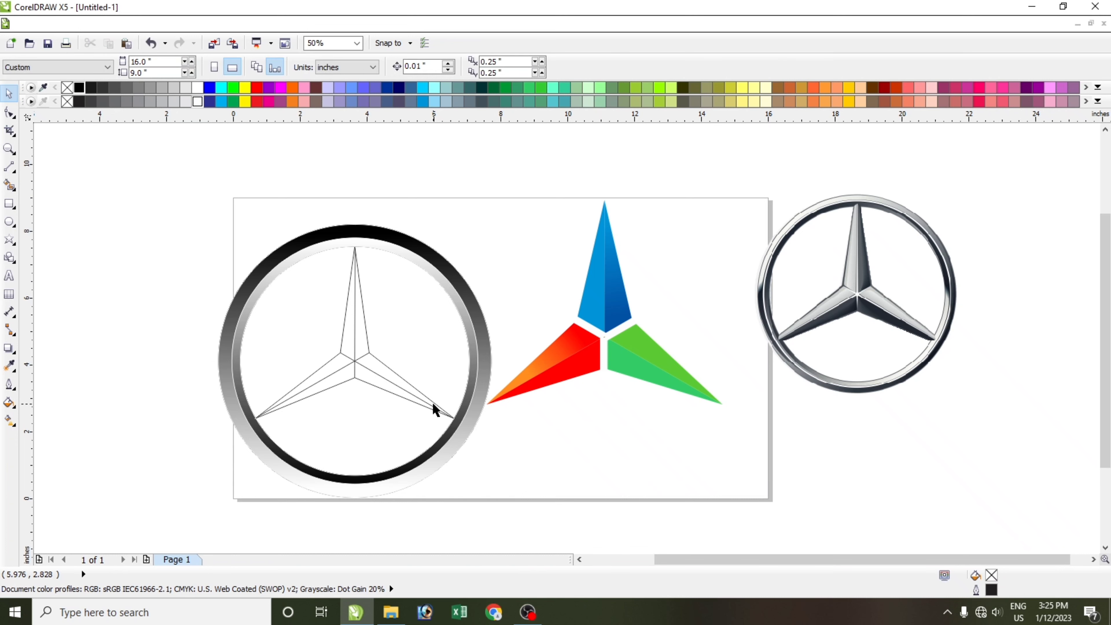
Smart-fill all six facets of the outlined star with the blue-grey colour.
click(354, 346)
scroll(360, 342, up, 2)
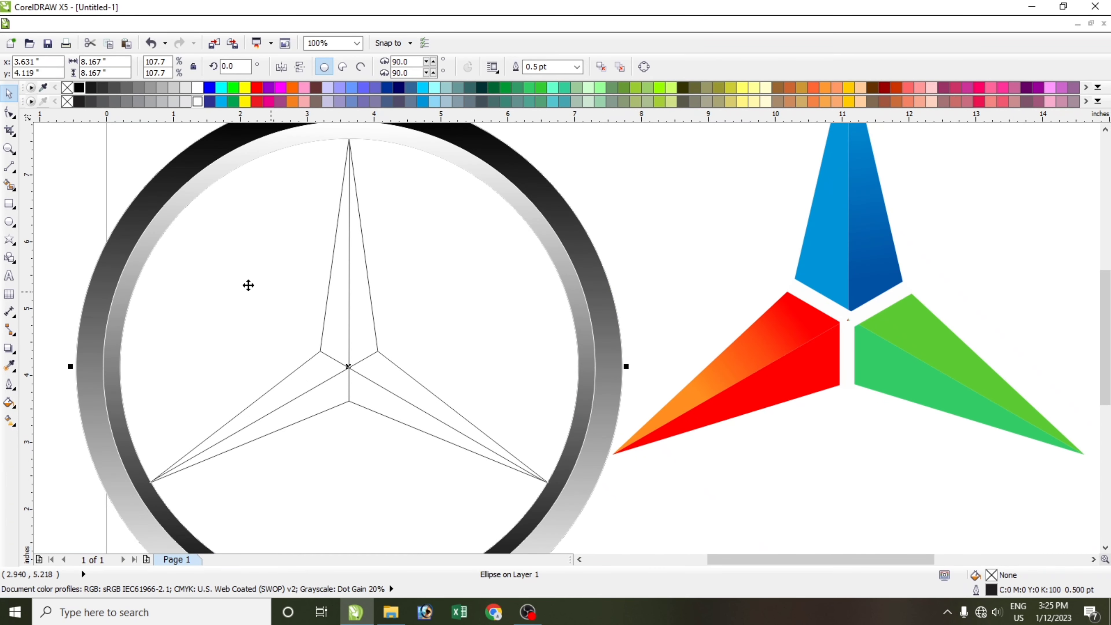
click(9, 185)
click(337, 328)
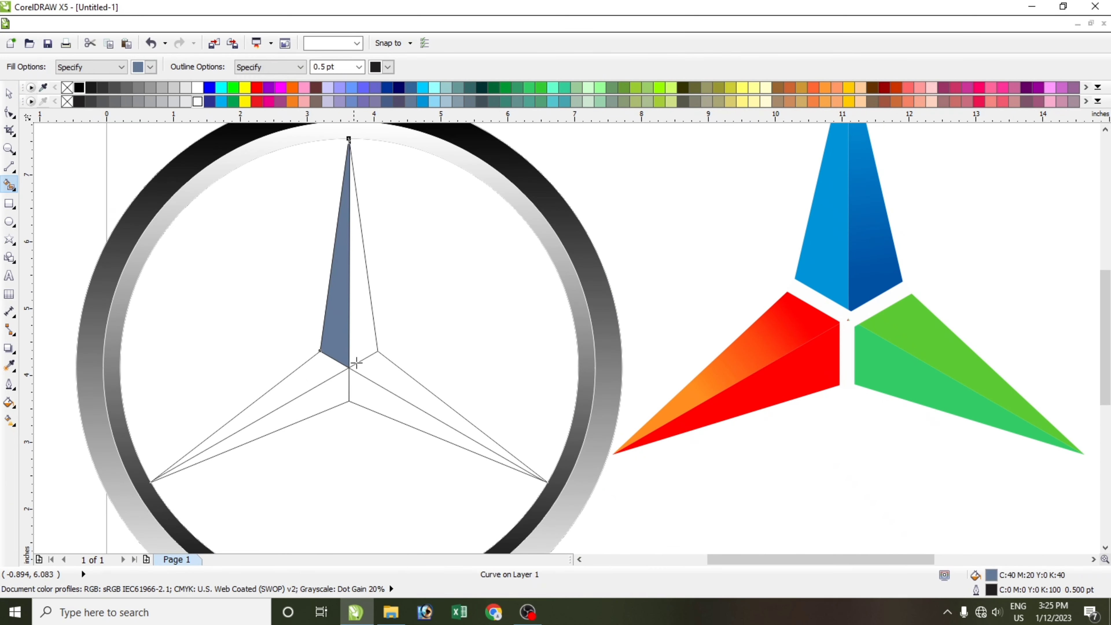
click(364, 325)
click(323, 371)
click(324, 398)
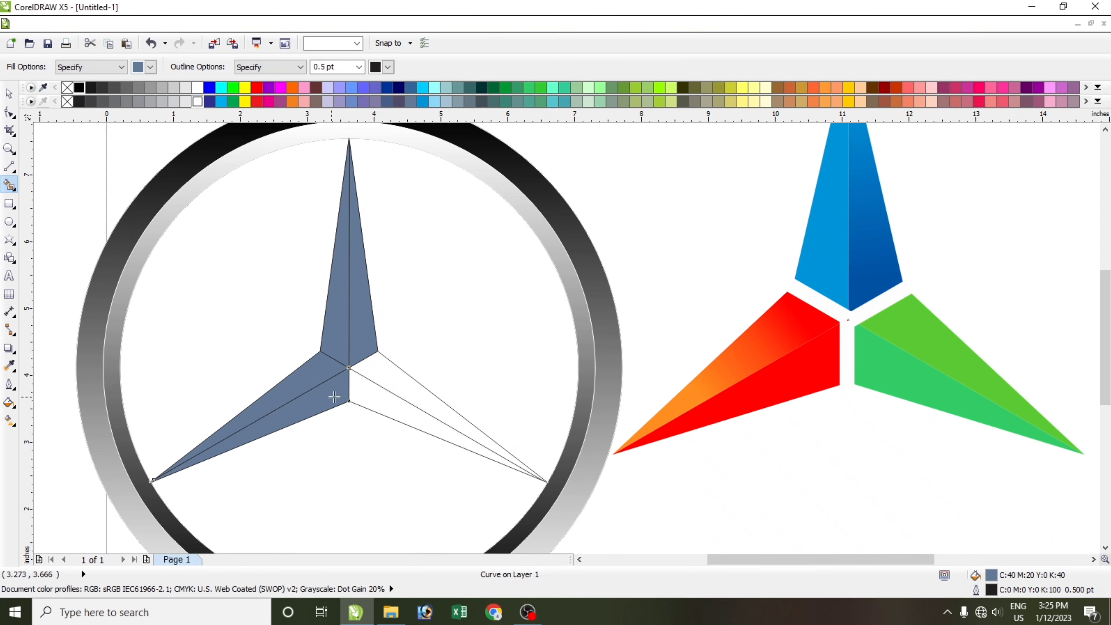
click(363, 393)
click(377, 369)
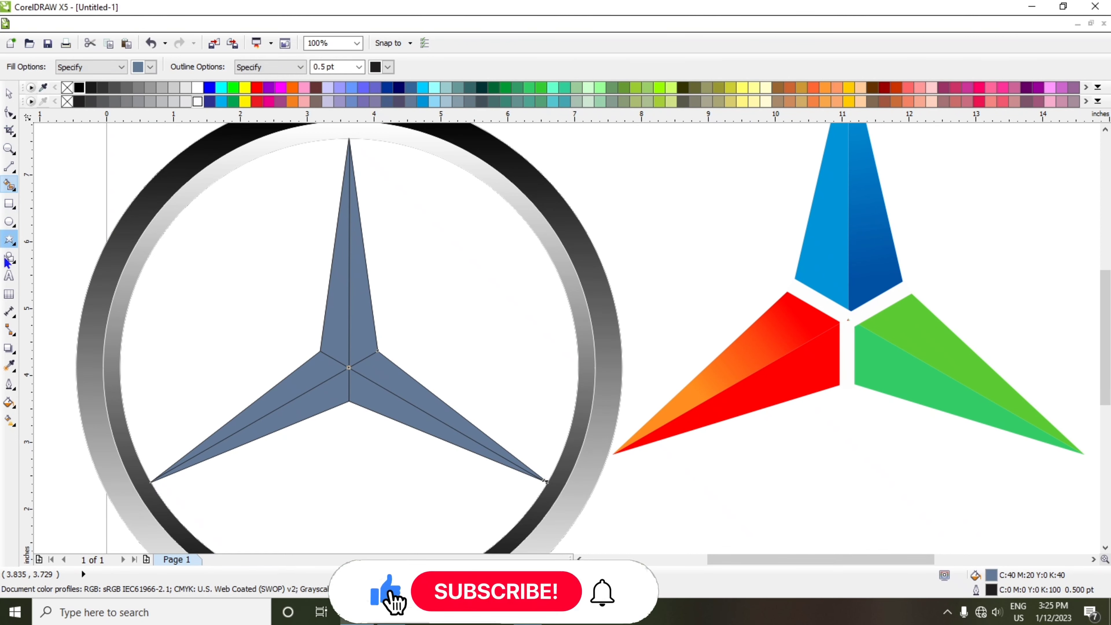
Apply a horizontal blue-grey to white linear gradient to the upper arm's left facet and copy it to the star's other five facets.
click(10, 419)
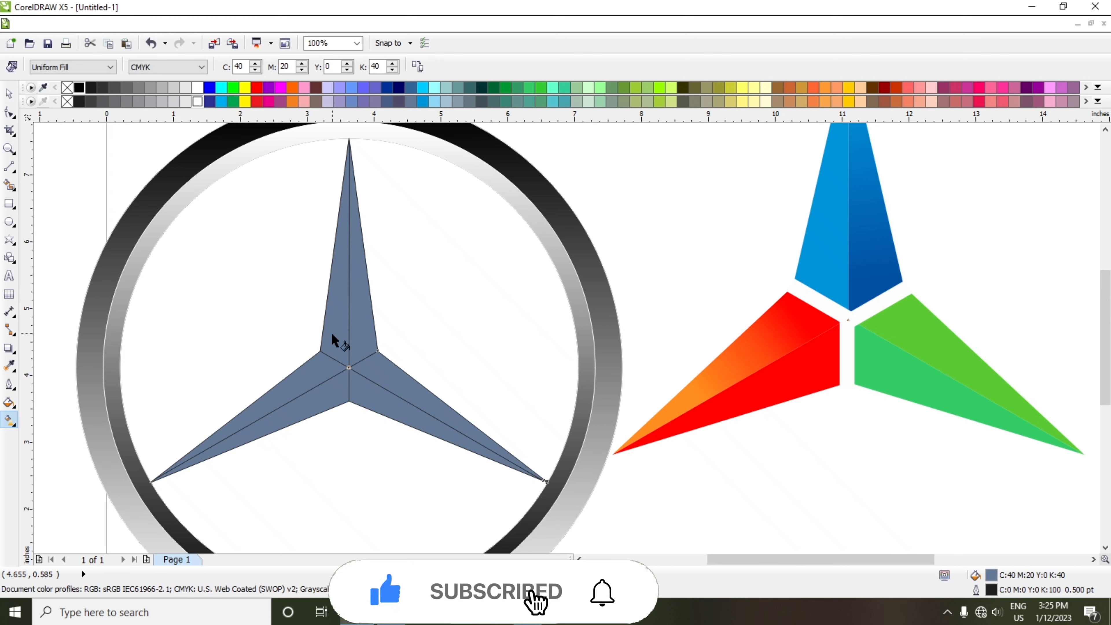
mouse_move(332, 342)
mouse_down()
mouse_move(349, 209)
mouse_move(345, 323)
mouse_move(369, 303)
mouse_move(325, 304)
mouse_move(367, 301)
mouse_move(348, 303)
mouse_up()
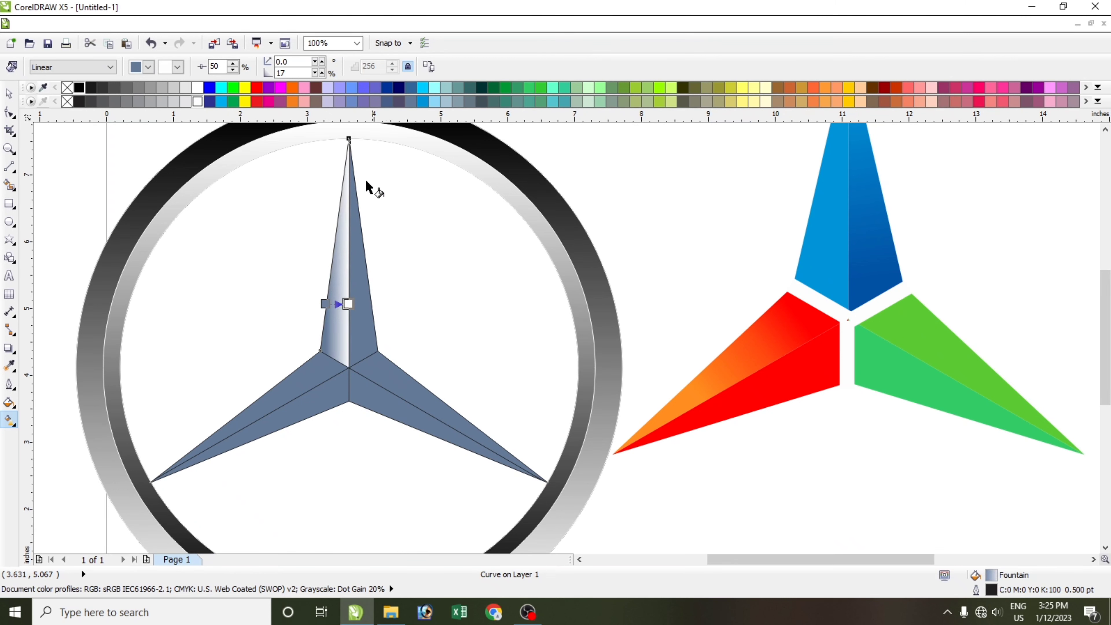
click(10, 367)
click(48, 381)
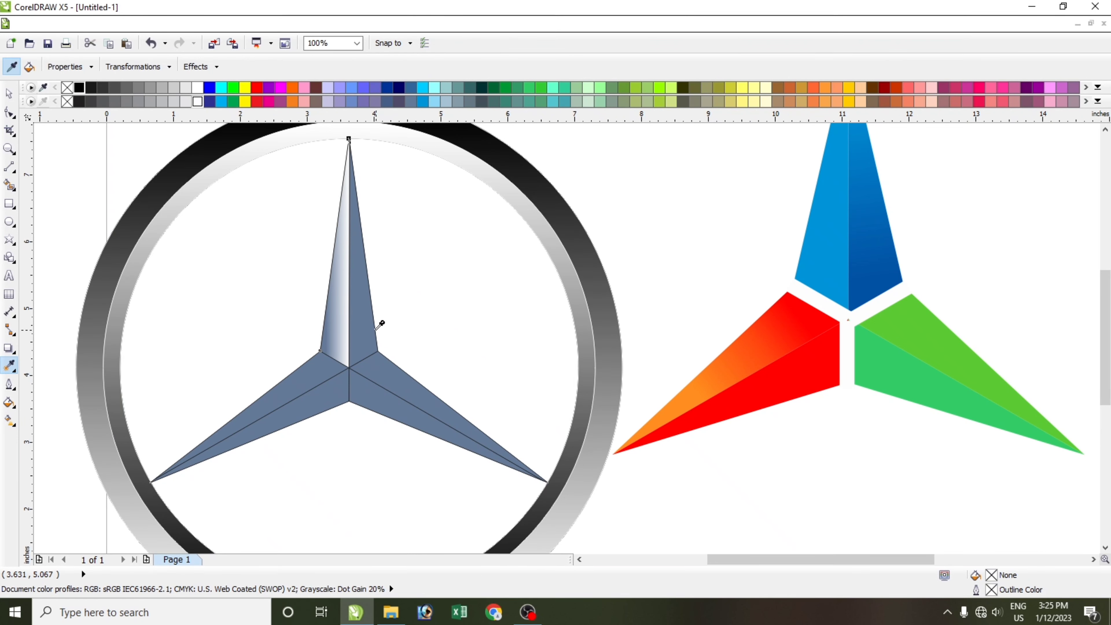
click(358, 322)
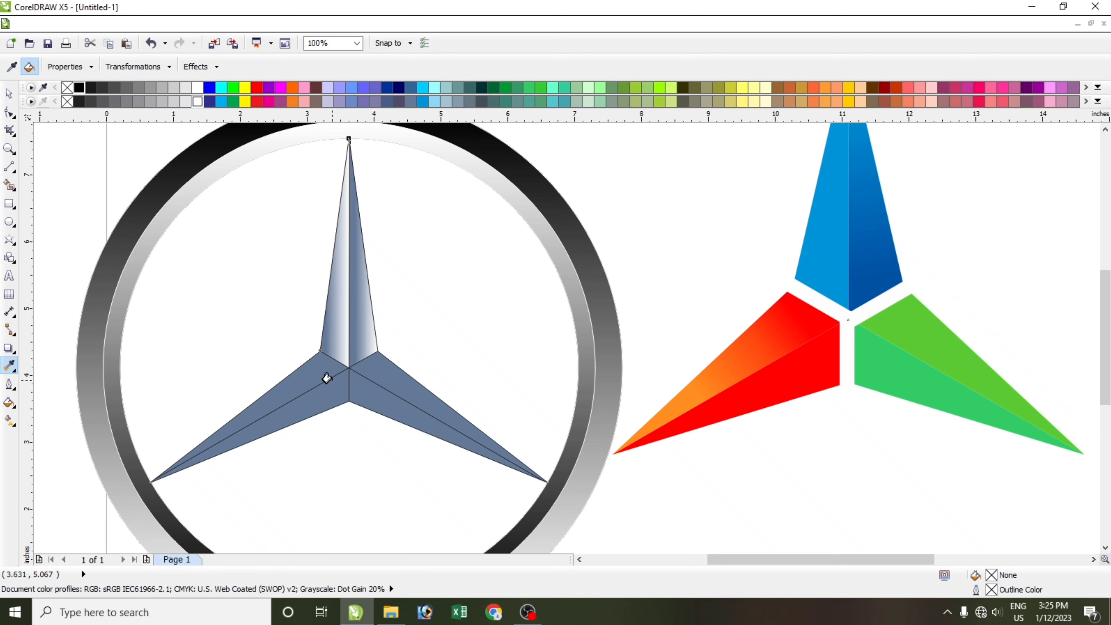
click(296, 380)
click(293, 412)
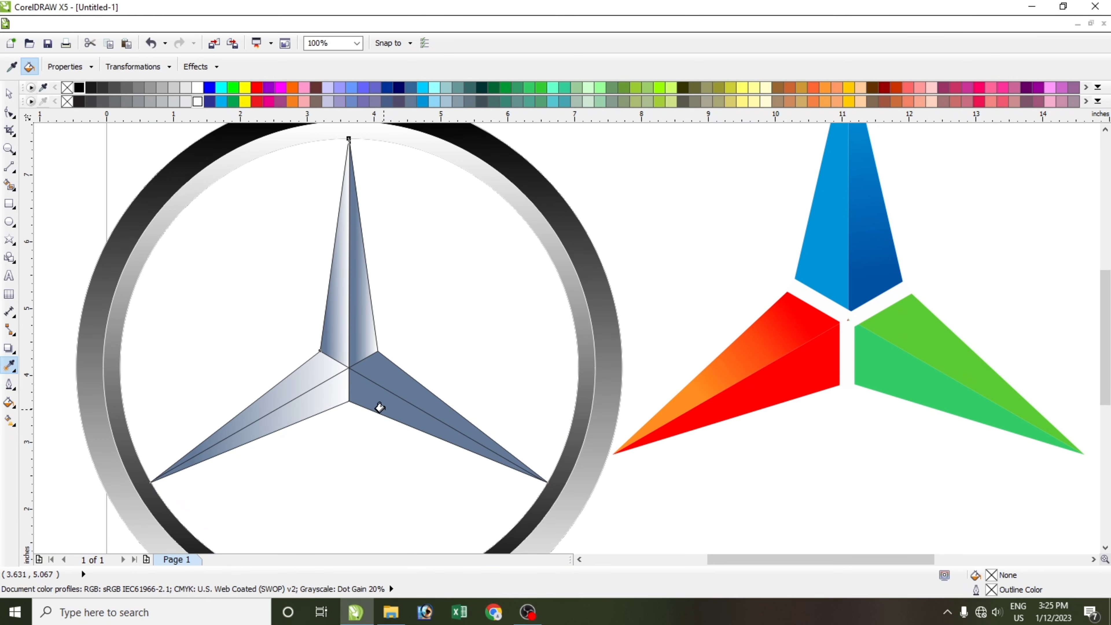
click(391, 402)
click(406, 388)
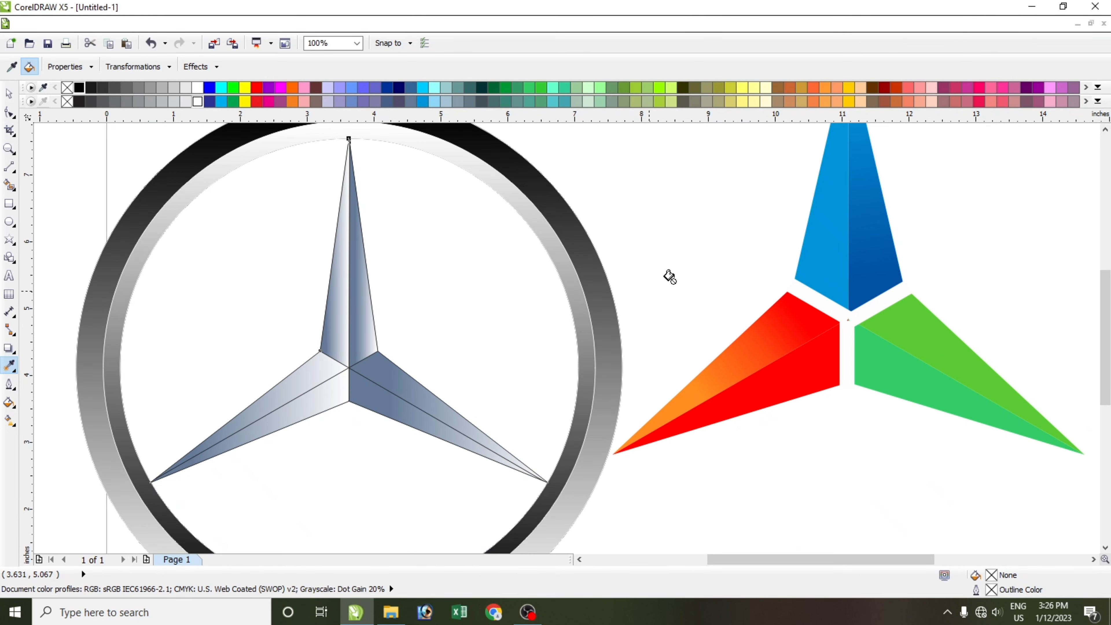
Set the outlines of all the star's facets to white.
scroll(652, 252, down, 1)
click(9, 93)
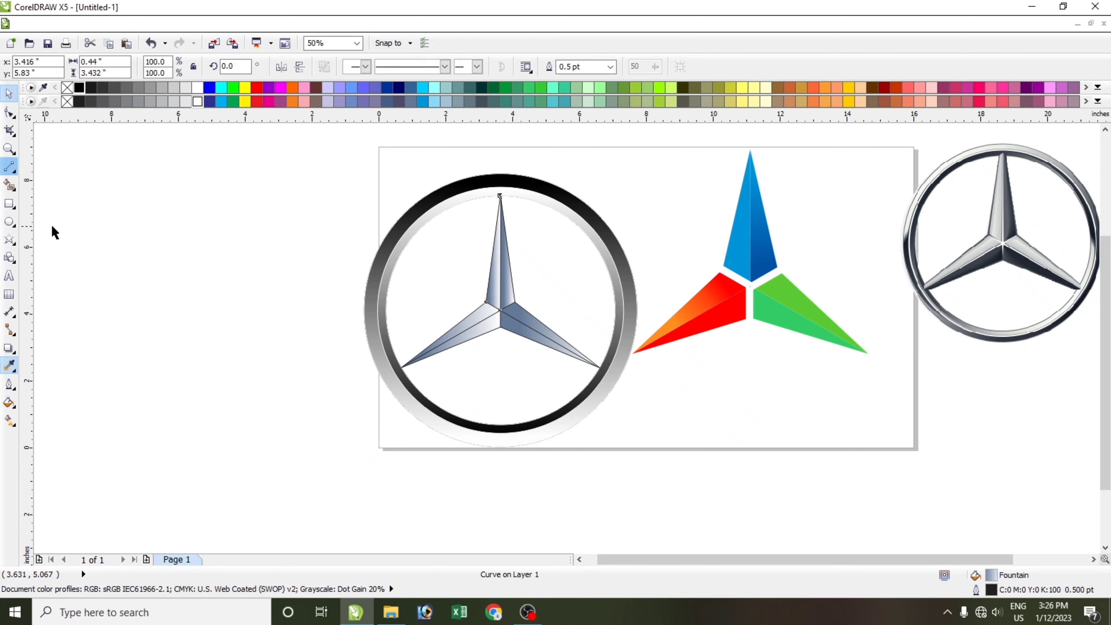
click(54, 232)
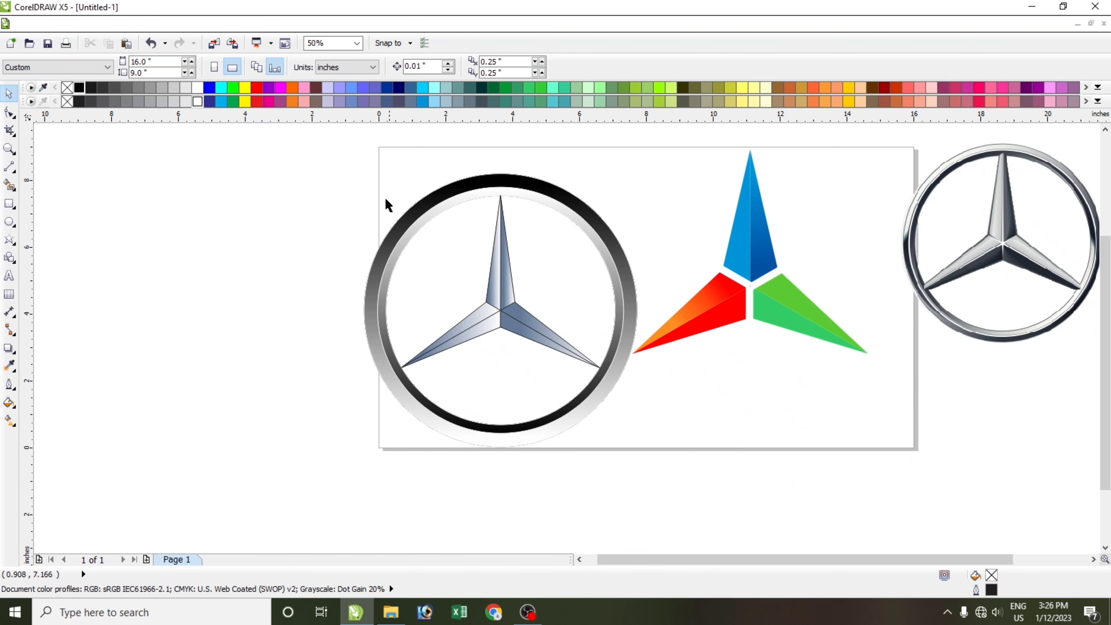
drag(365, 167, 625, 409)
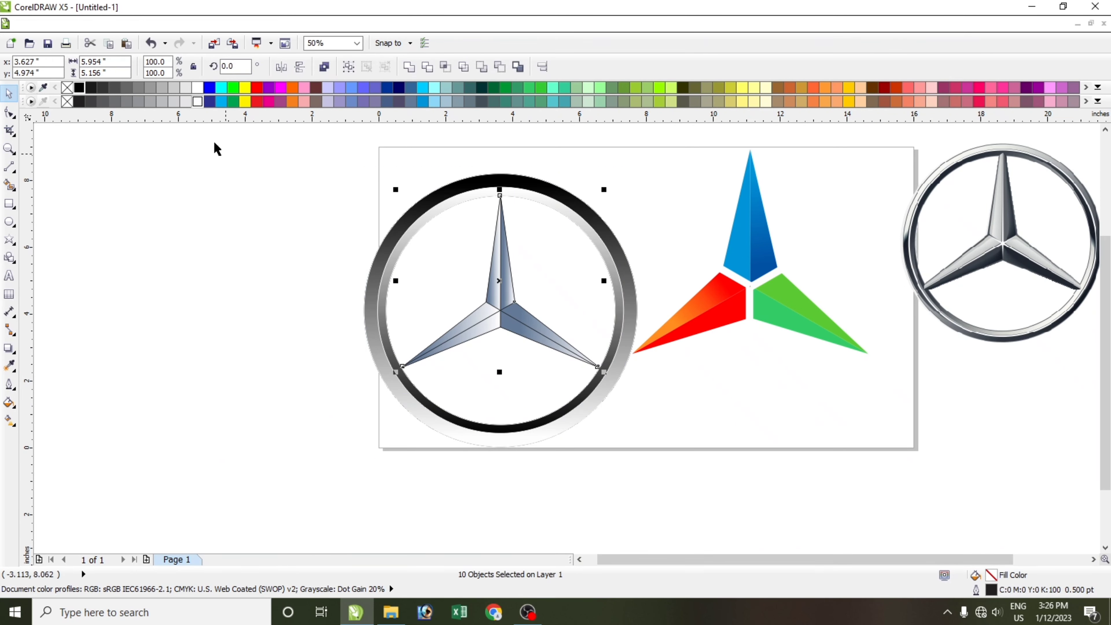
right_click(198, 99)
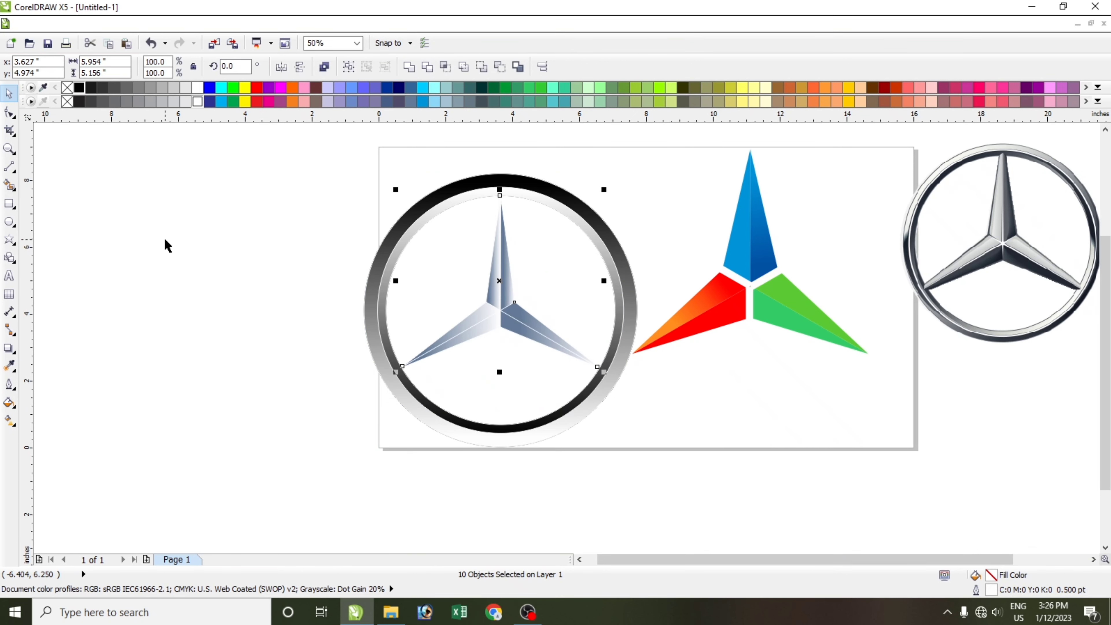
click(143, 244)
Enlarge the whole star about its centre to 7.06 by 6.115 inches and send it behind the rings.
scroll(498, 252, up, 2)
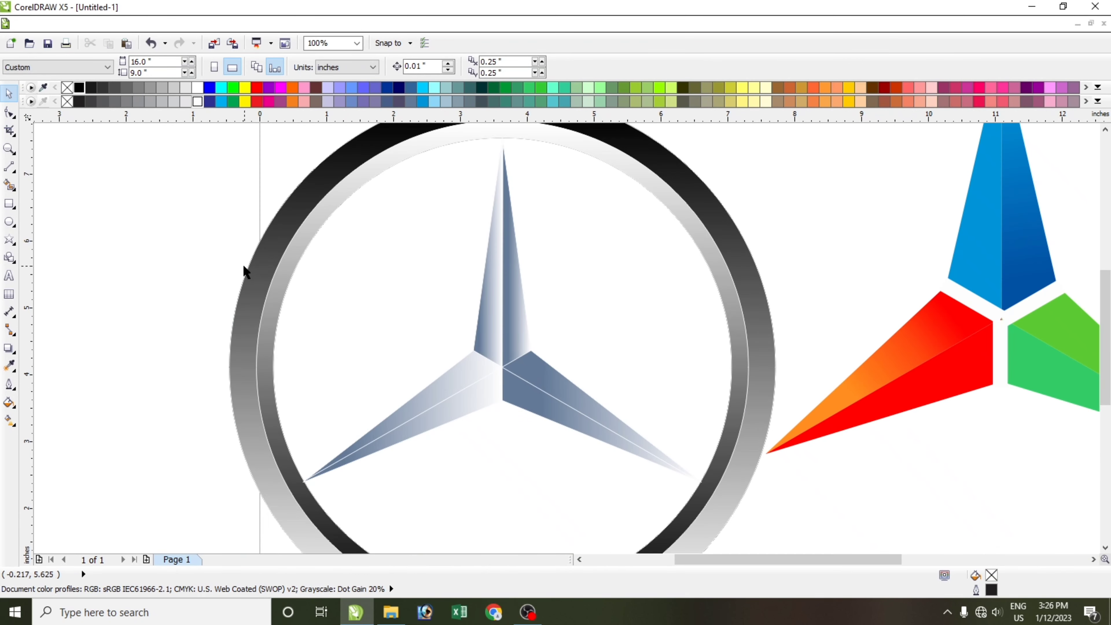
scroll(246, 276, down, 2)
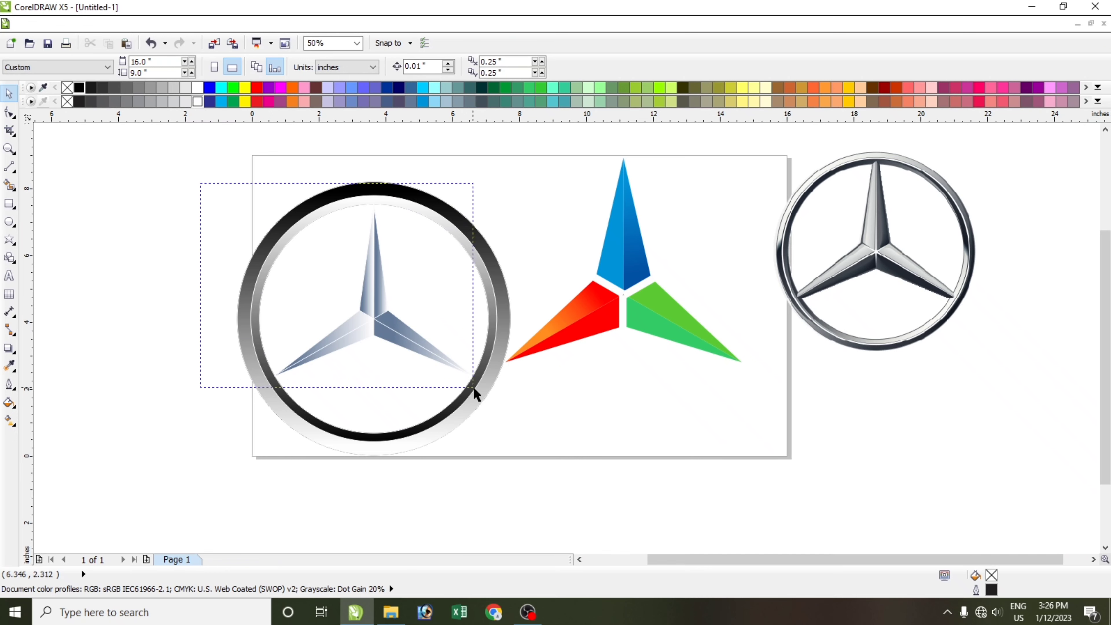
drag(474, 387, 498, 413)
scroll(799, 303, up, 1)
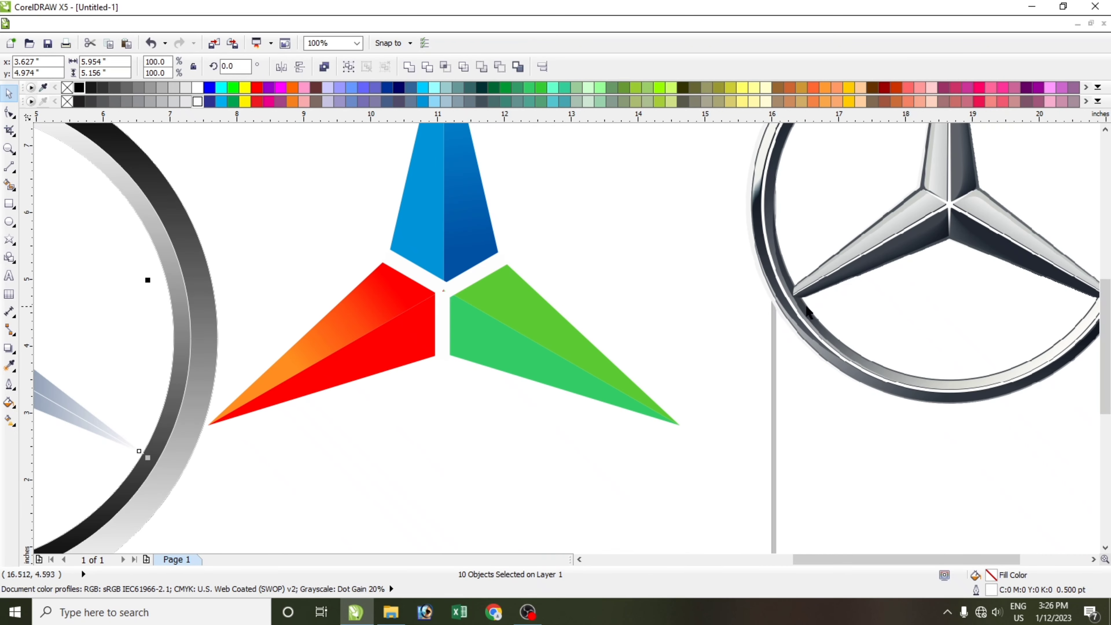
scroll(501, 305, down, 1)
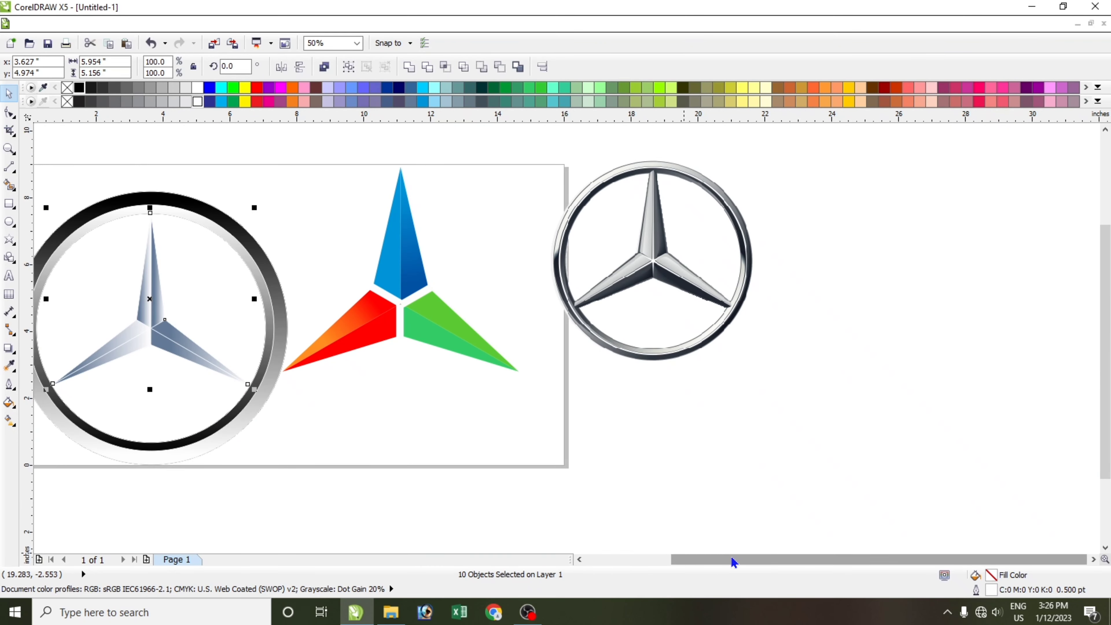
scroll(731, 561, left, 5)
click(299, 215)
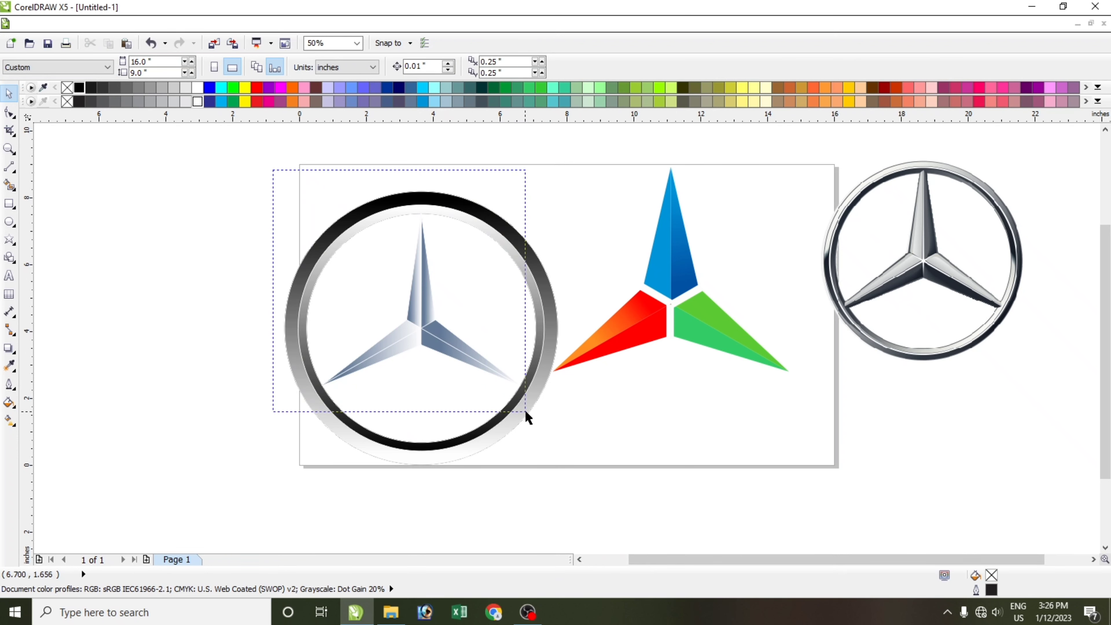
drag(525, 411, 537, 413)
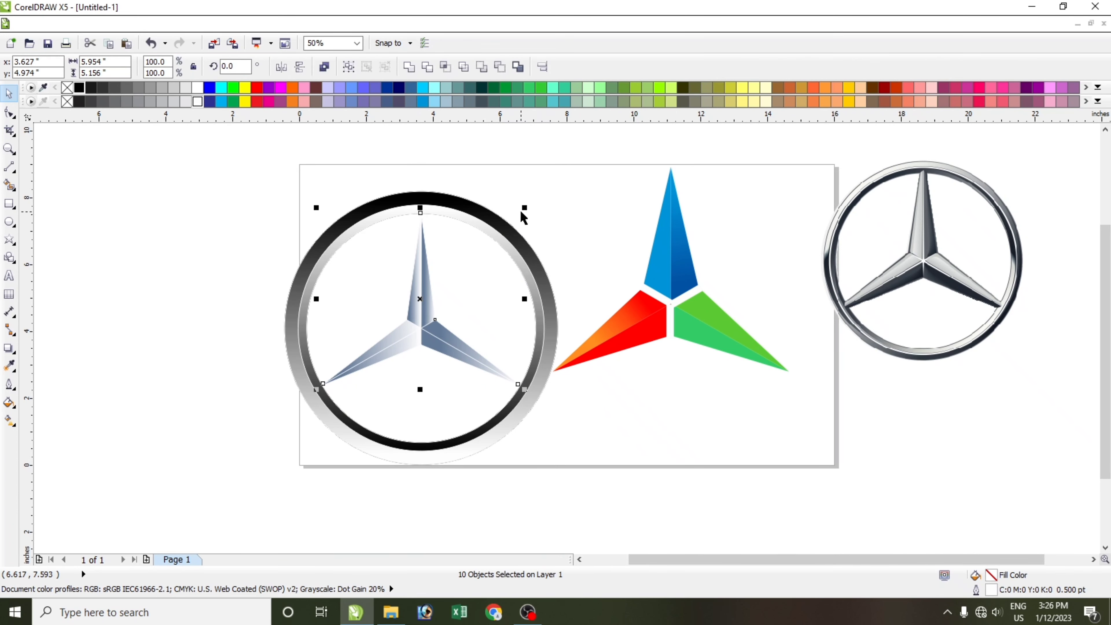
drag(525, 209, 550, 194)
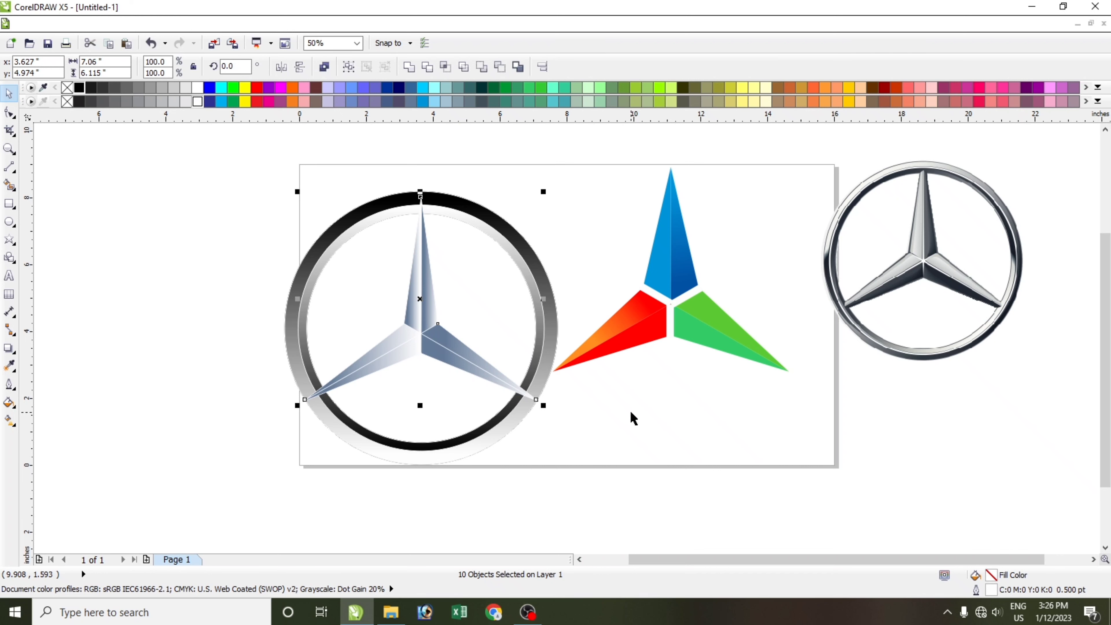
click(336, 501)
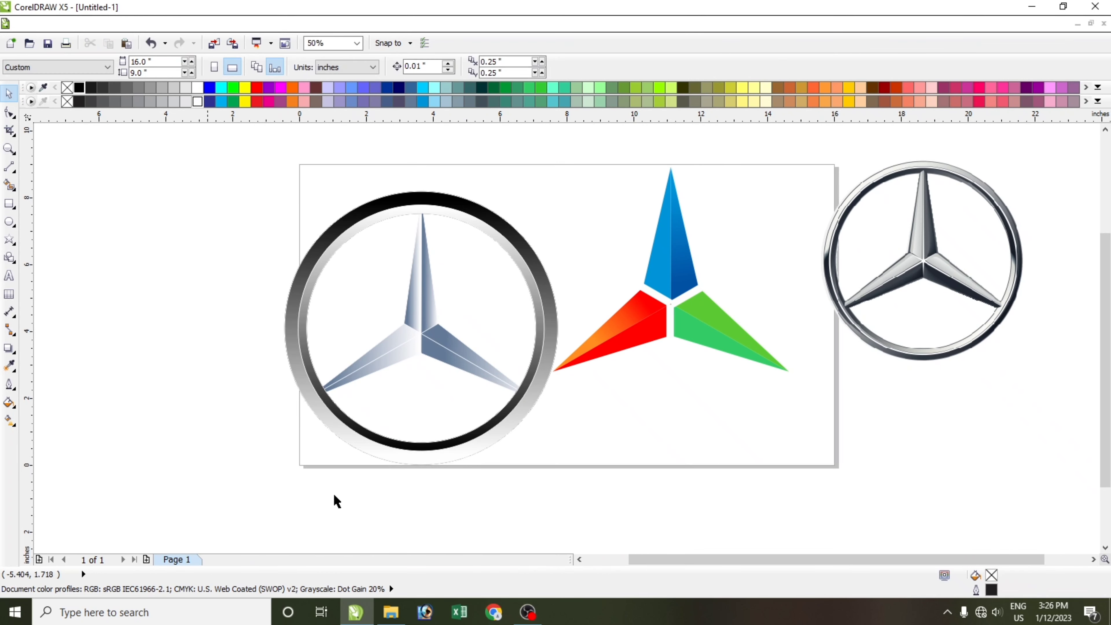
scroll(442, 333, up, 2)
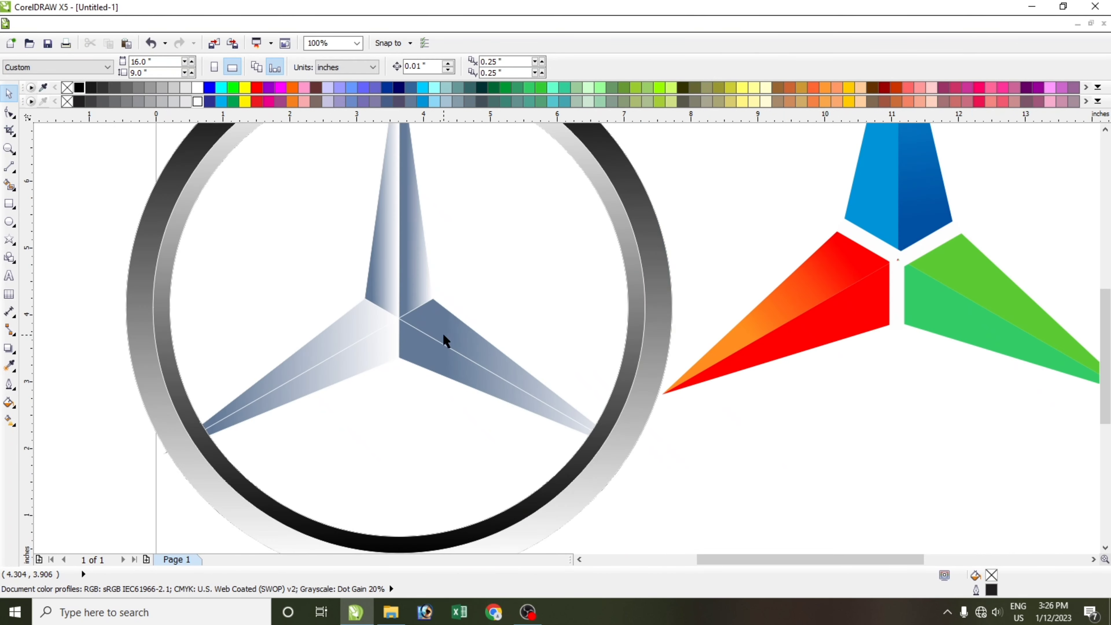
scroll(1105, 398, up, 1)
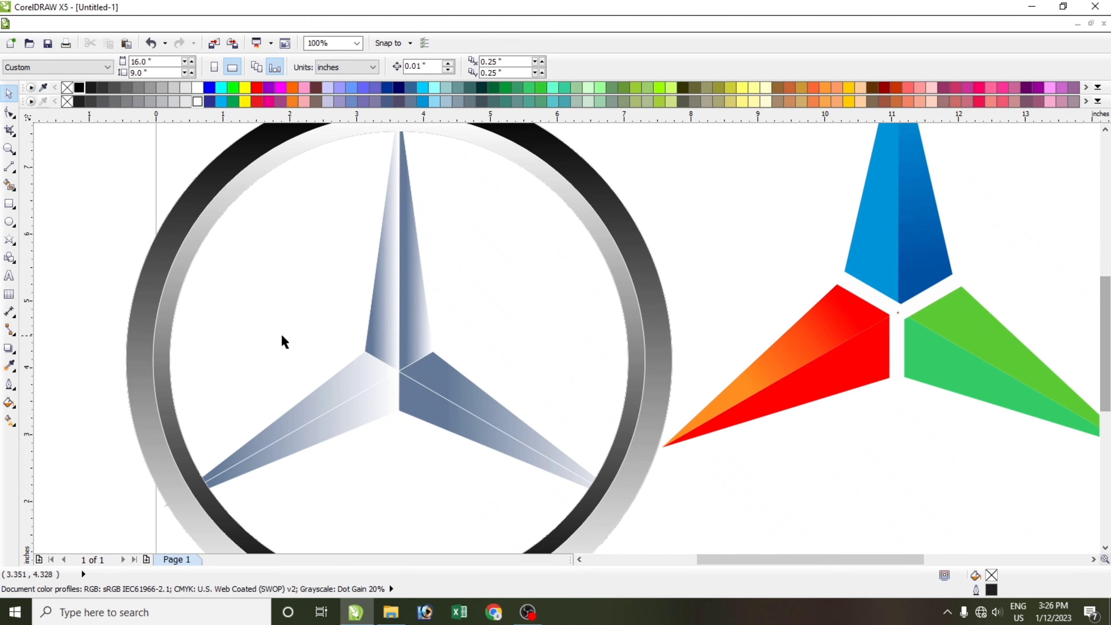
click(9, 420)
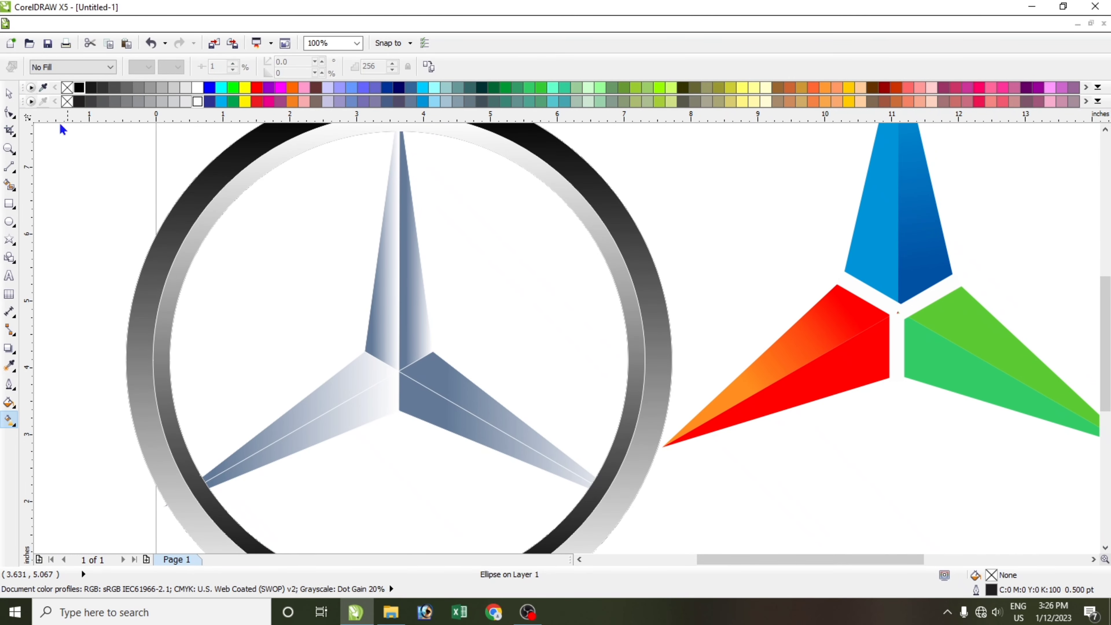
key(space)
click(388, 326)
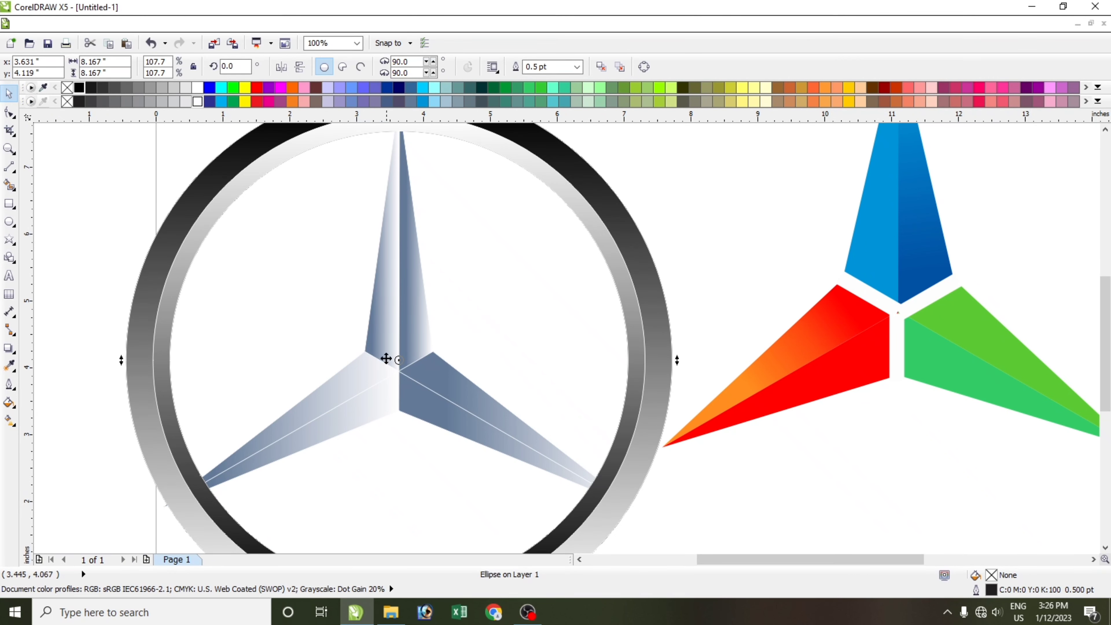
click(48, 318)
scroll(124, 310, down, 2)
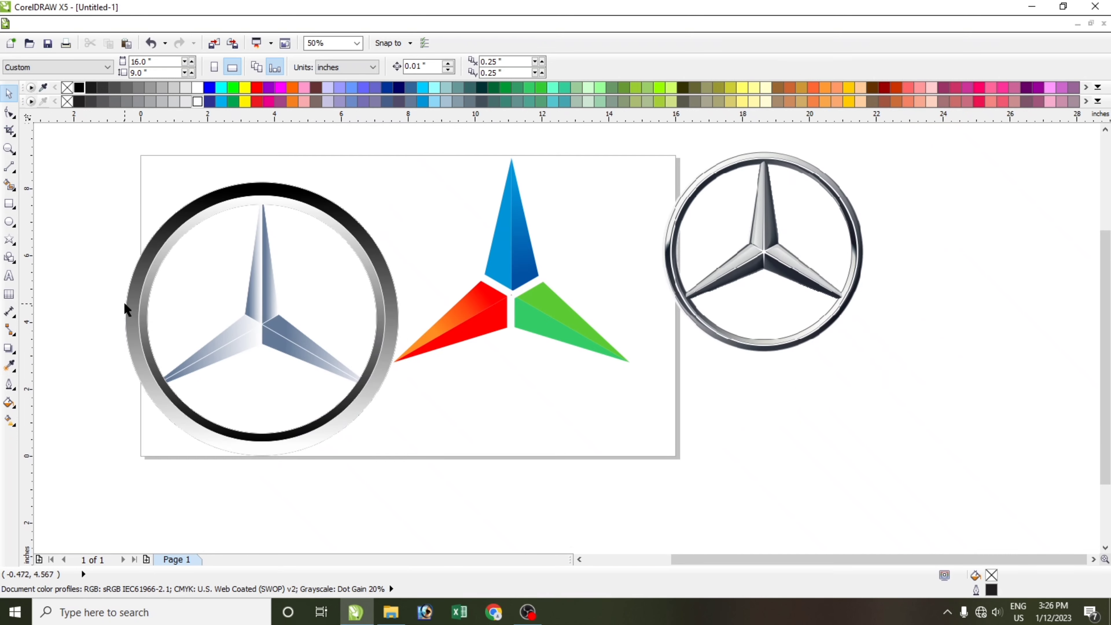
Change the start colour of the gradient on the upper arm's right facet from blue-grey to medium grey.
click(262, 312)
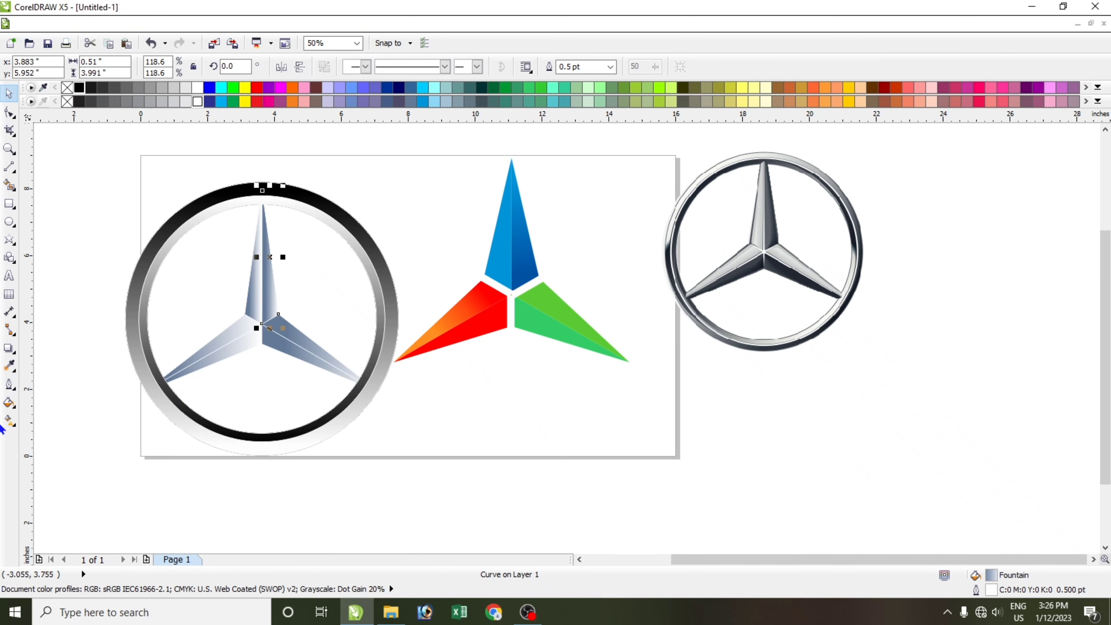
click(9, 421)
scroll(263, 284, up, 2)
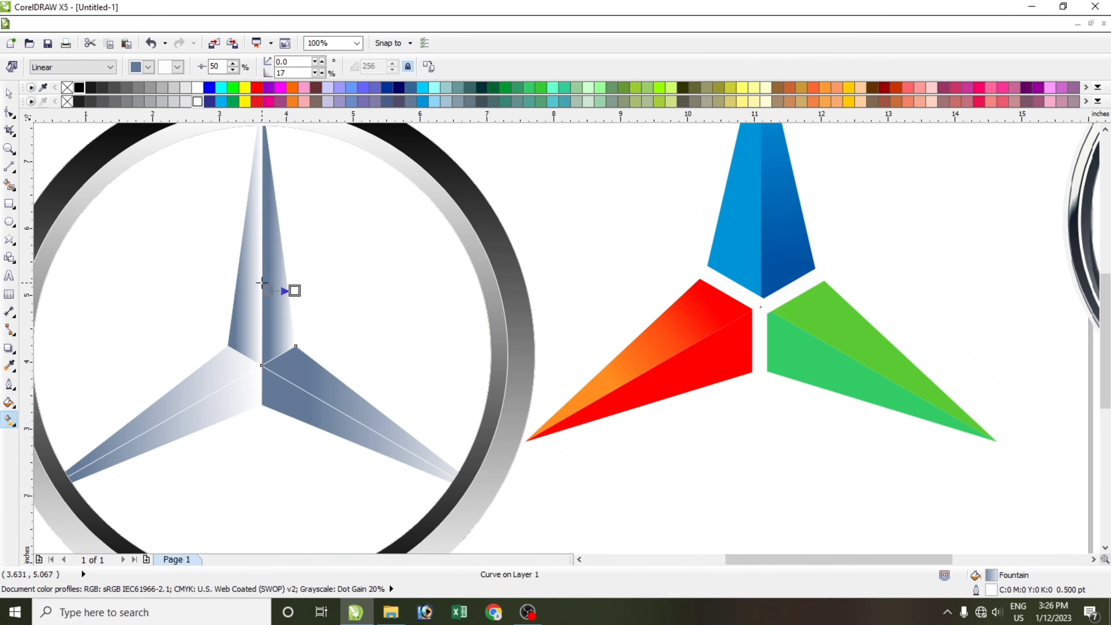
drag(94, 106, 268, 291)
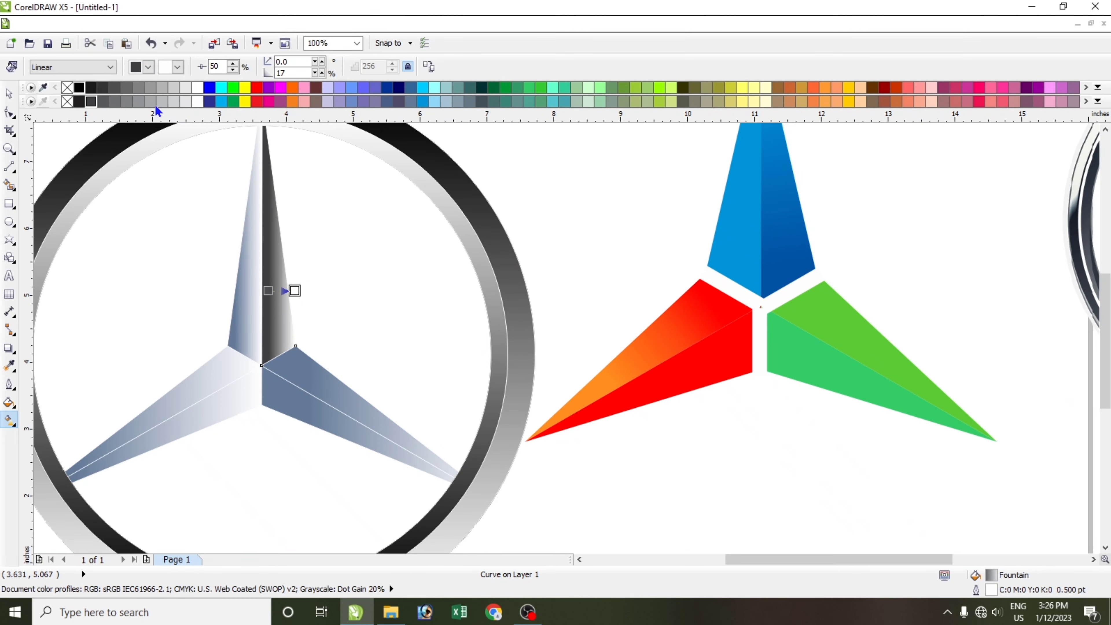
drag(138, 101, 269, 290)
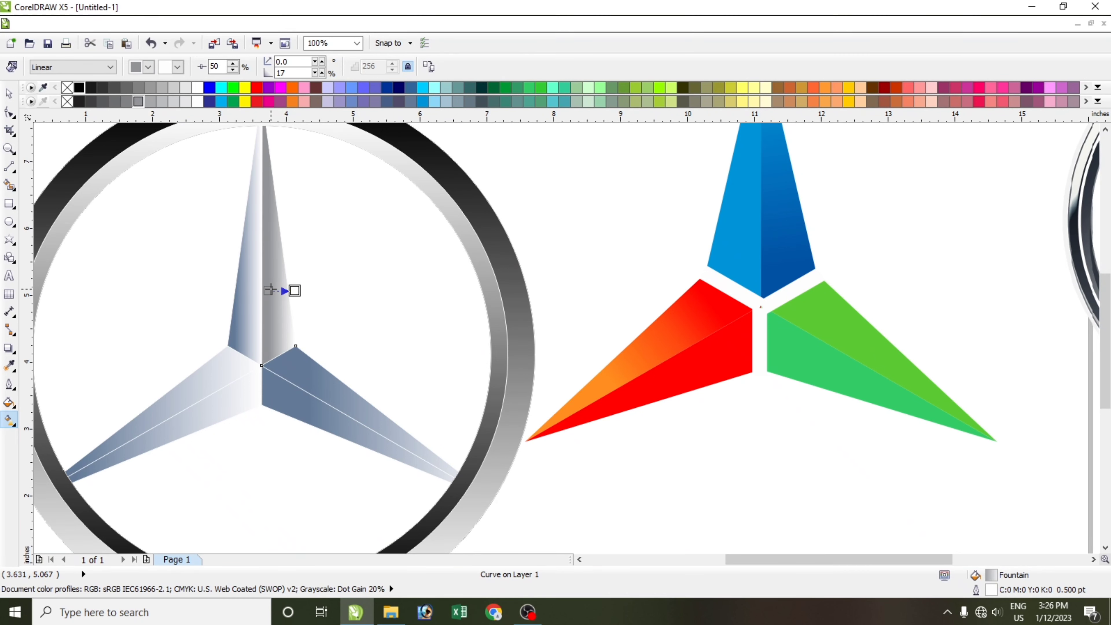
drag(126, 105, 270, 288)
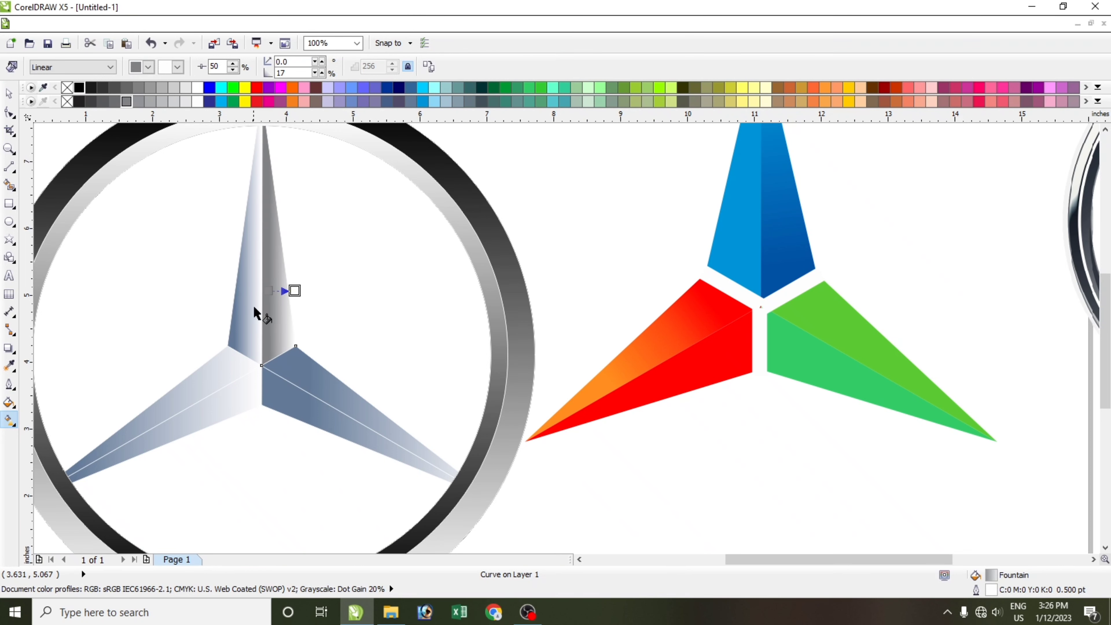
Try to copy the right facet's grey gradient to the upper arm's left facet with the Attributes Eyedropper.
click(248, 298)
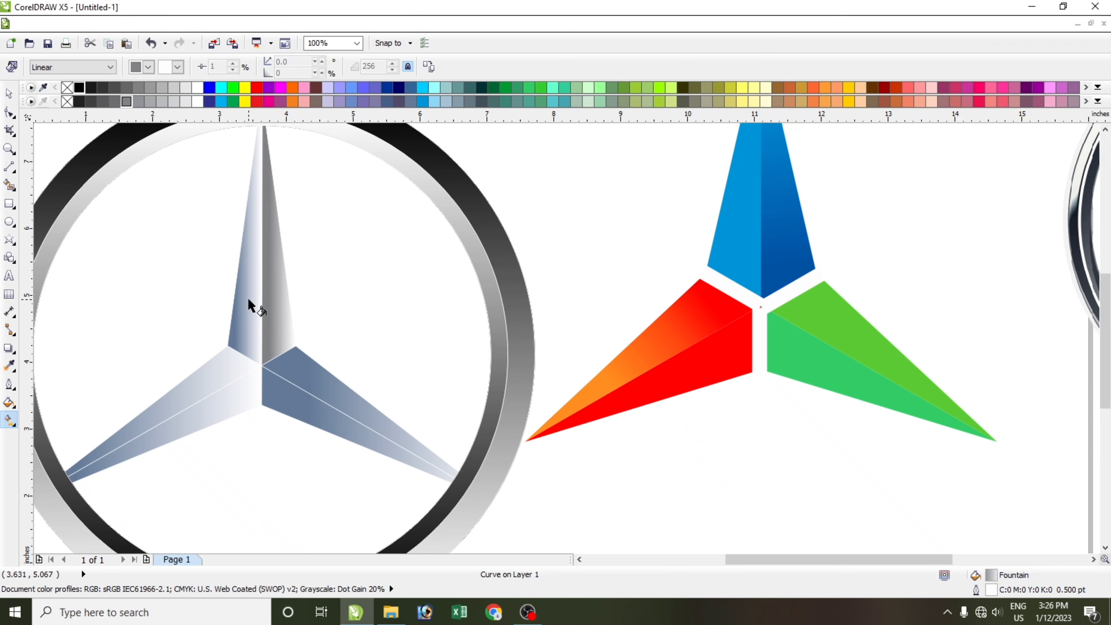
click(9, 93)
click(284, 331)
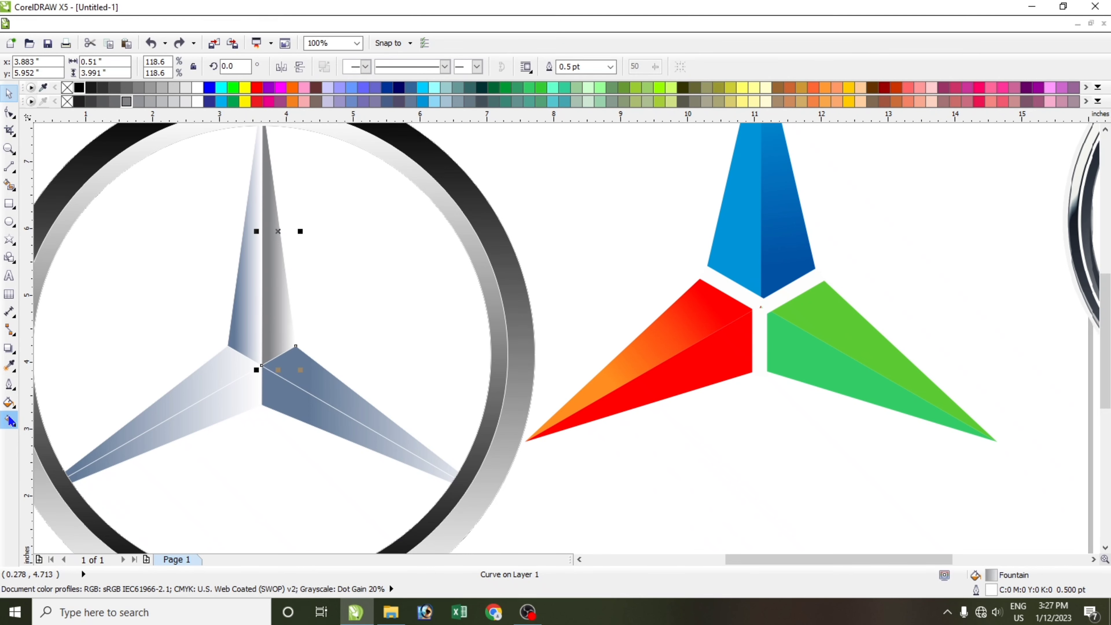
click(10, 366)
click(47, 379)
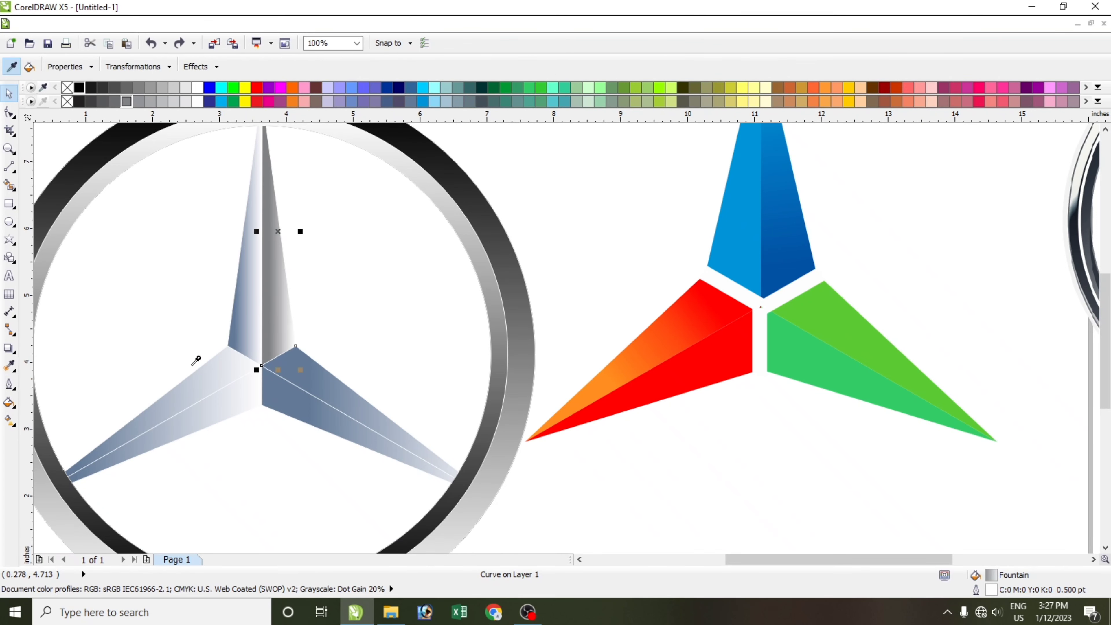
click(280, 310)
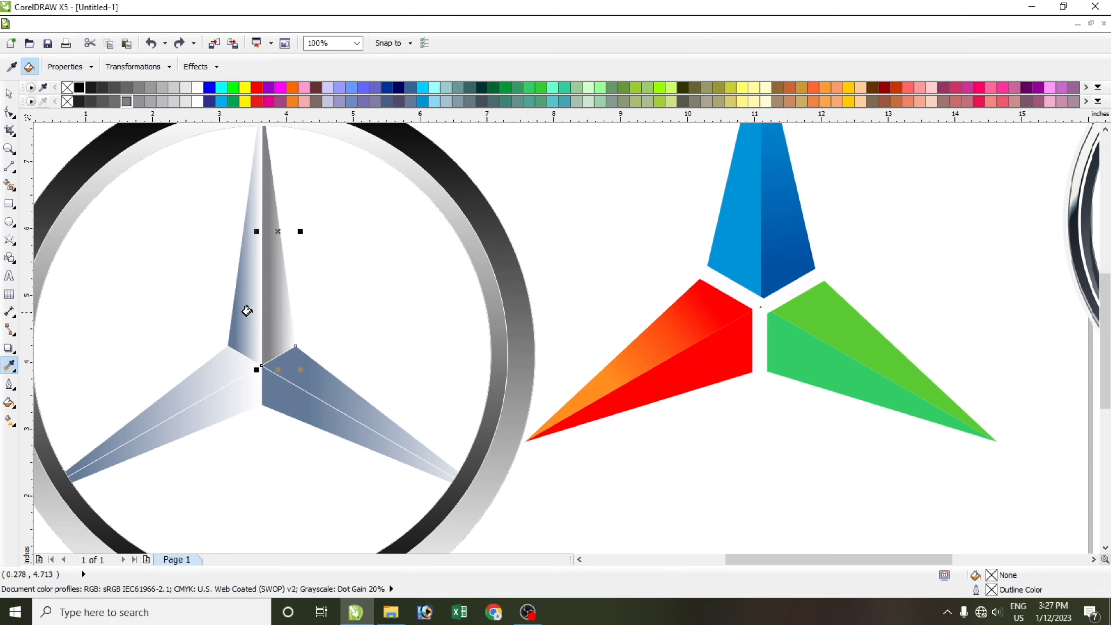
click(239, 312)
Undo the grey gradient changes on the upper arm and the star's move behind the rings.
key(ctrl+z)
key(space)
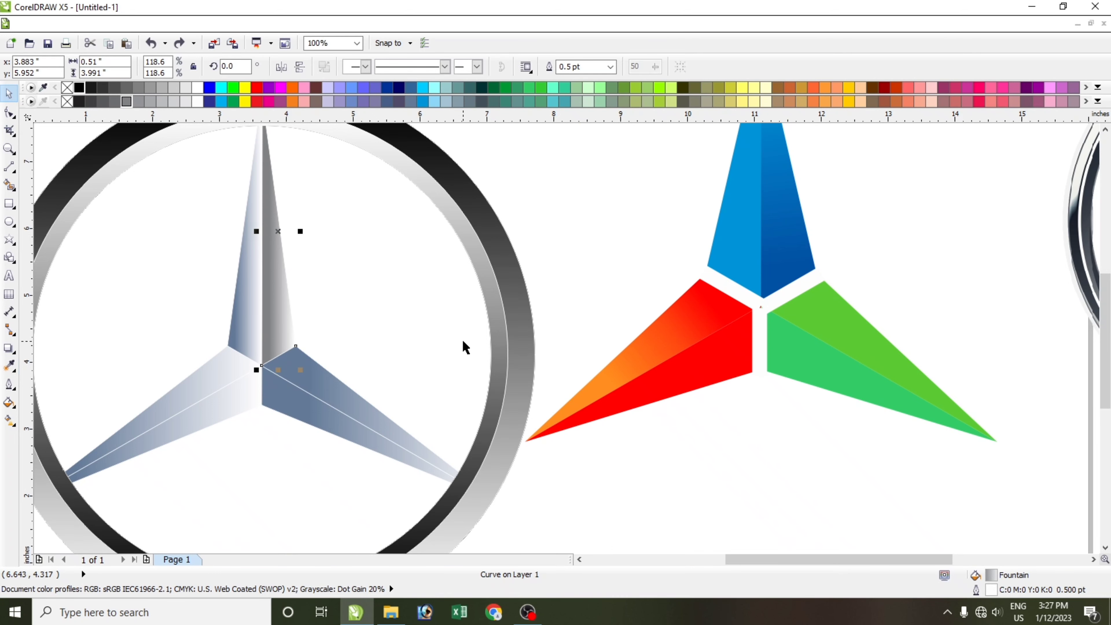
key(ctrl+shift+z)
key(ctrl+z)
key(ctrl+shift+z)
drag(463, 340, 178, 377)
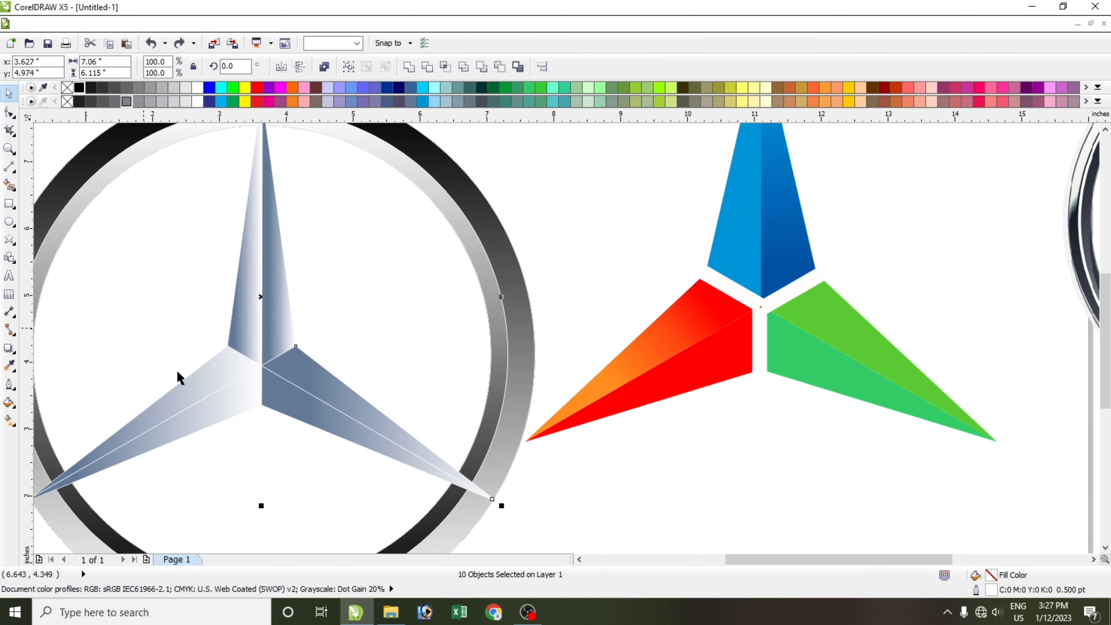
With all star facets selected, set the start colour of the upper arm's right facet gradient to medium grey.
drag(744, 559, 665, 559)
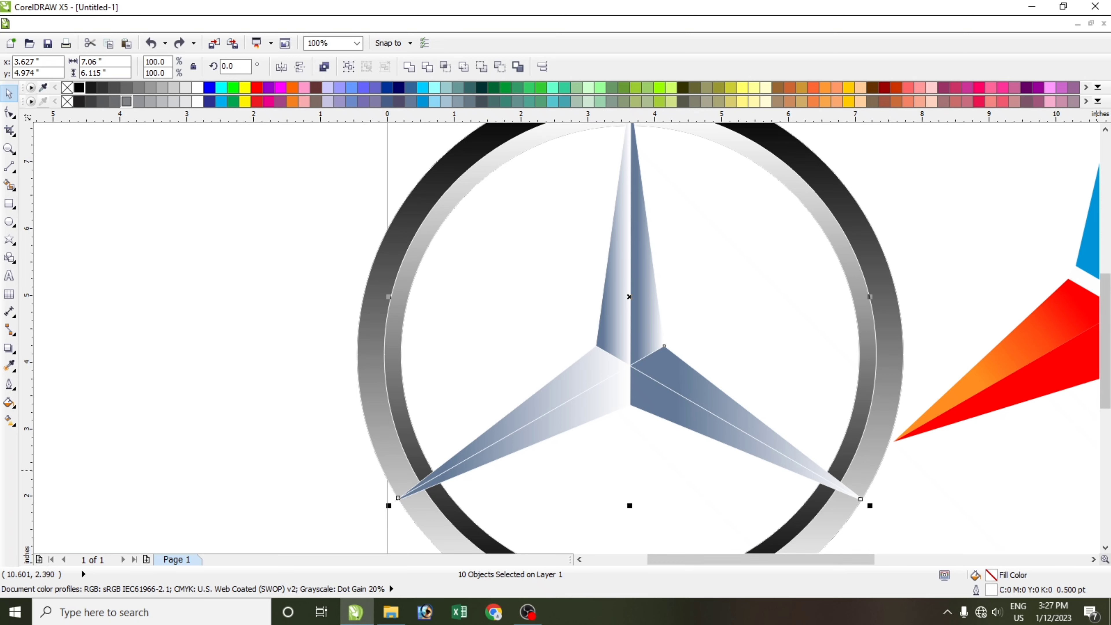
scroll(942, 417, up, 2)
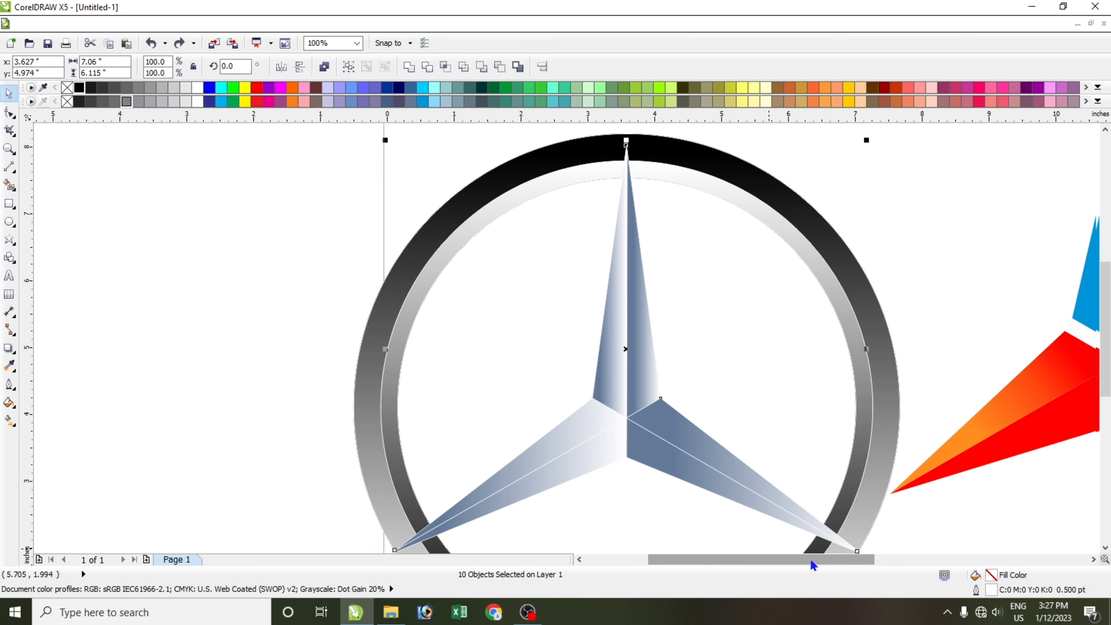
drag(811, 561, 850, 561)
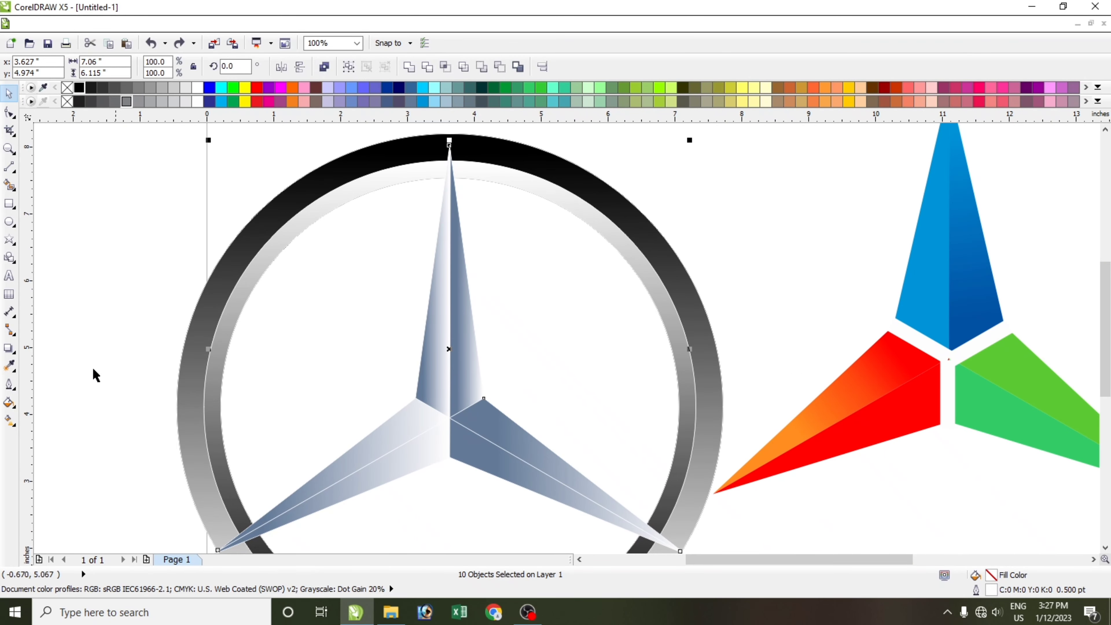
click(9, 420)
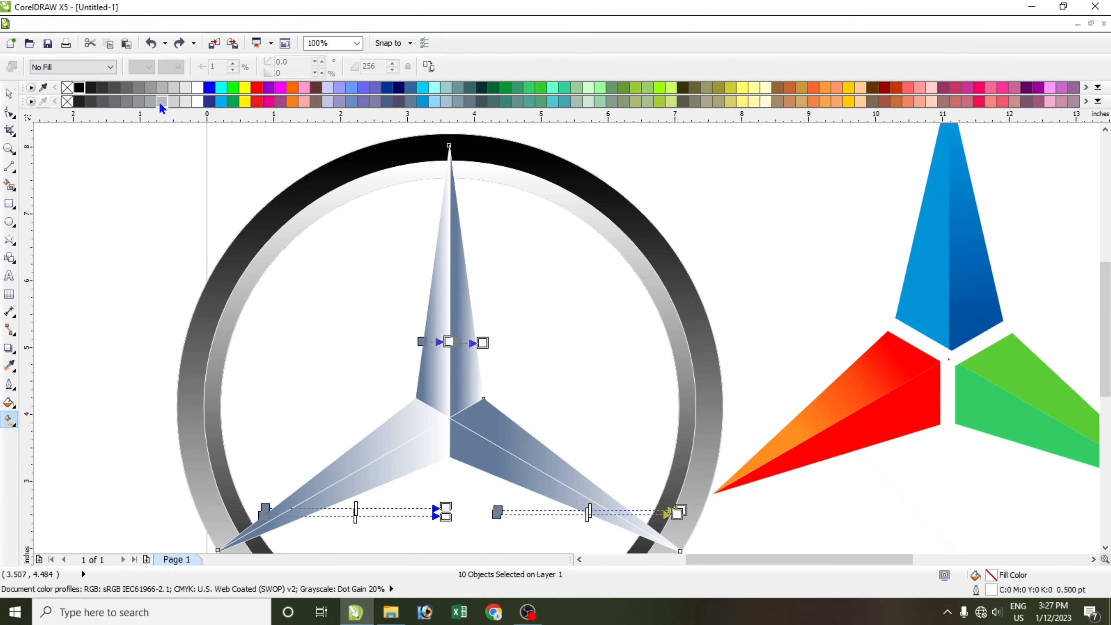
click(456, 342)
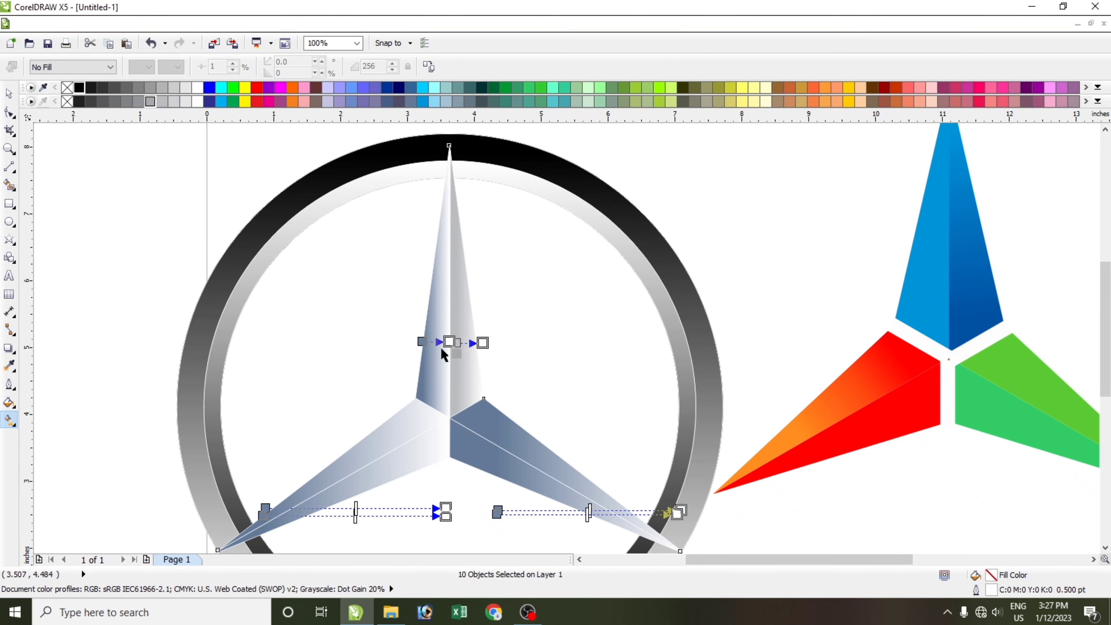
click(456, 342)
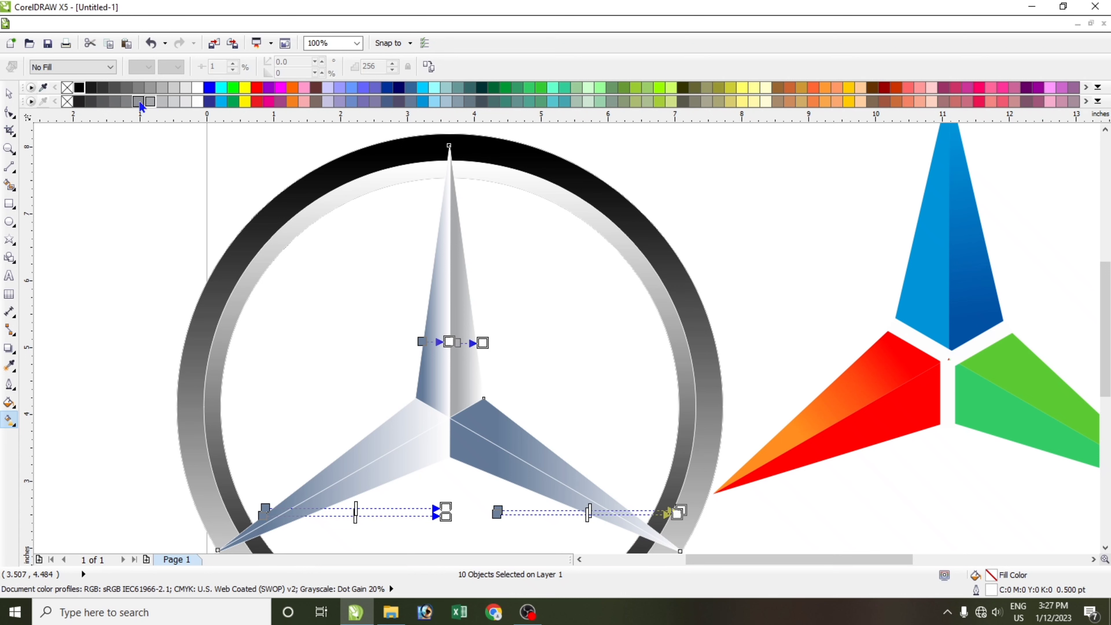
click(452, 341)
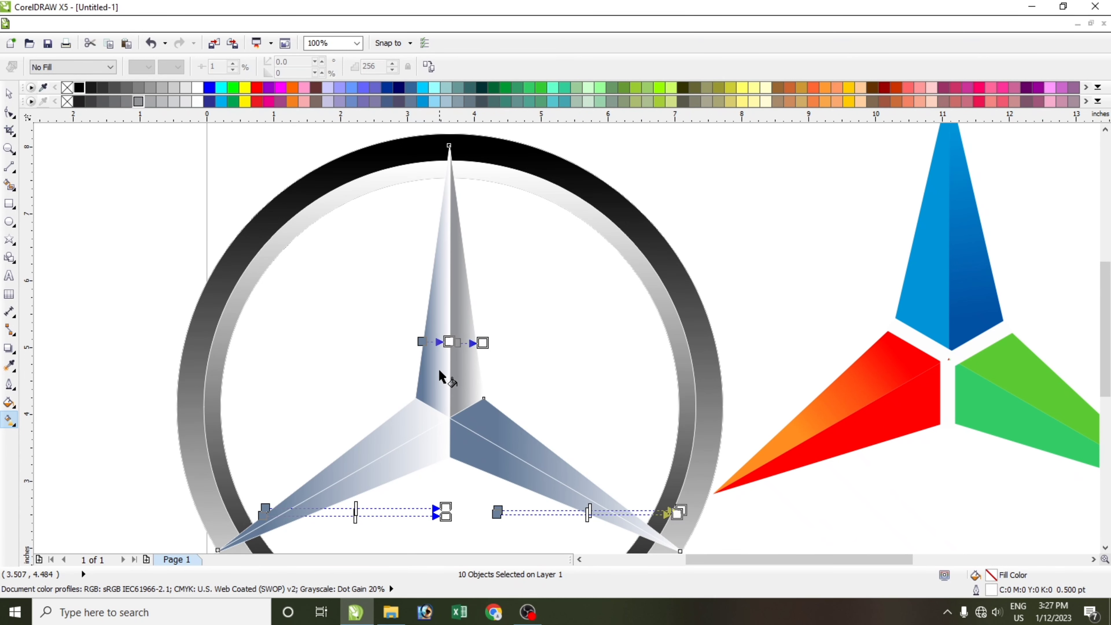
Copy the upper arm's right facet grey gradient to the star's other five facets with the Attributes Eyedropper.
click(10, 366)
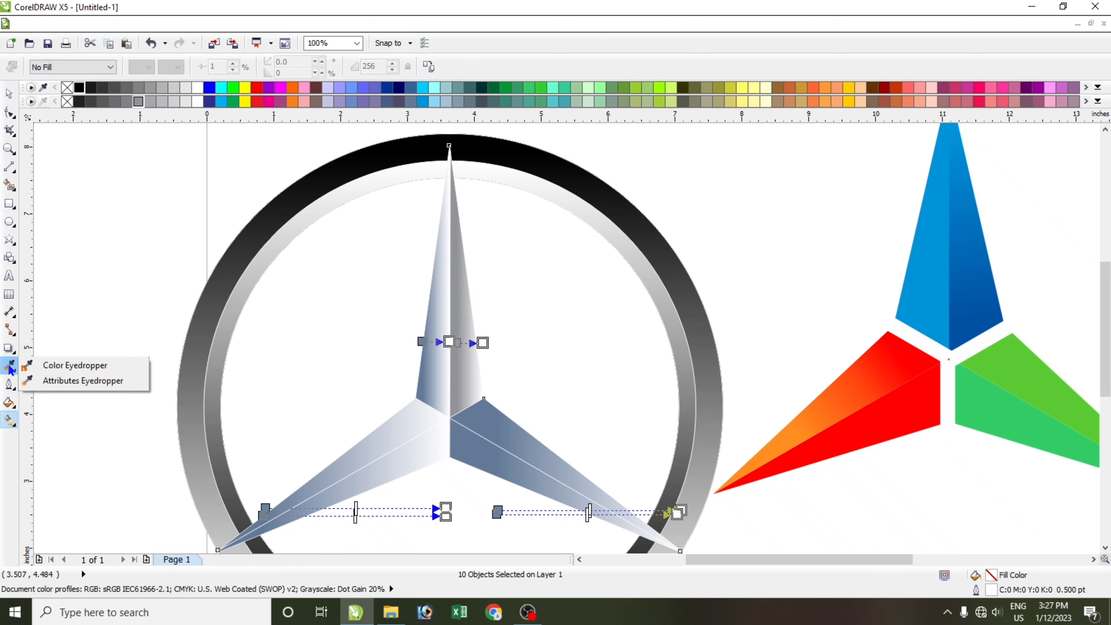
click(49, 381)
click(465, 372)
click(434, 372)
click(395, 432)
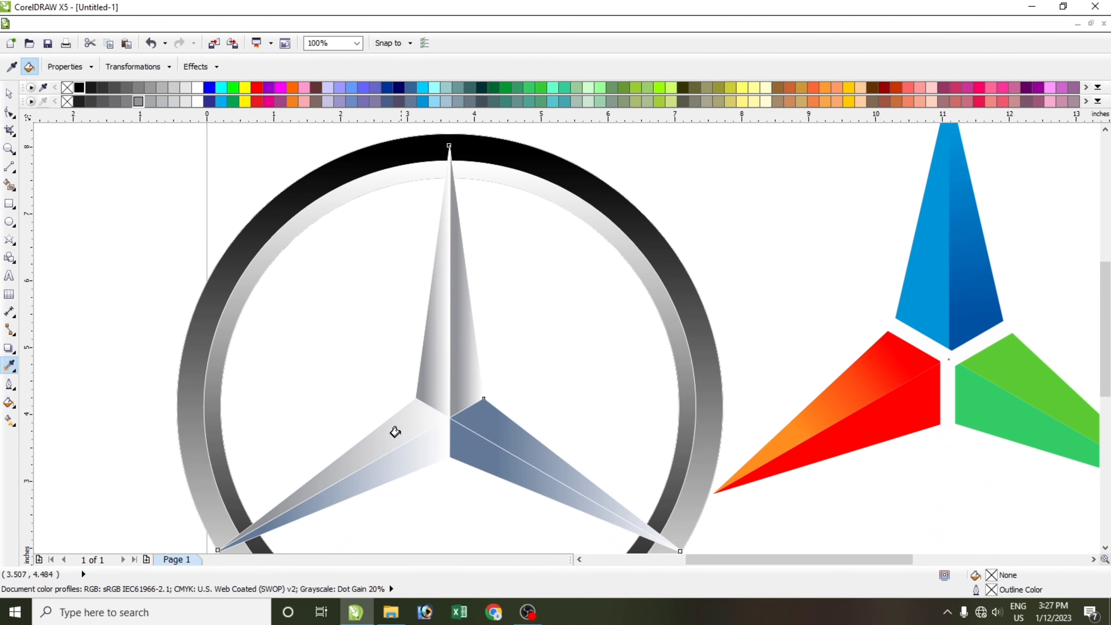
click(406, 459)
click(461, 447)
click(489, 427)
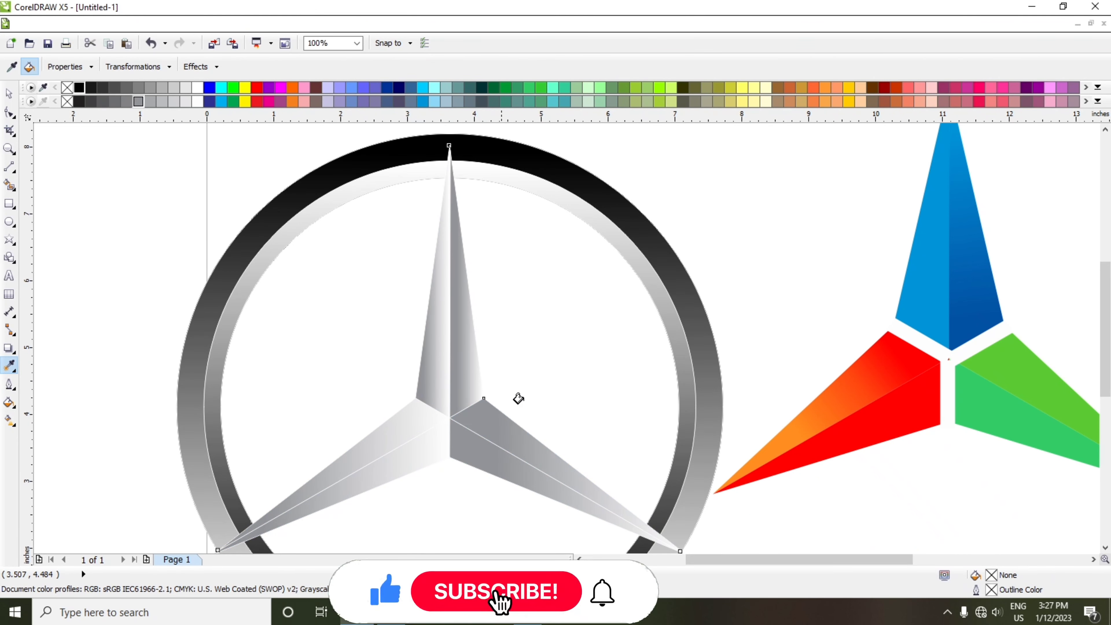
Select the whole grey star and send it behind the gradient rings so that they cover its tips.
scroll(604, 315, down, 1)
key(space)
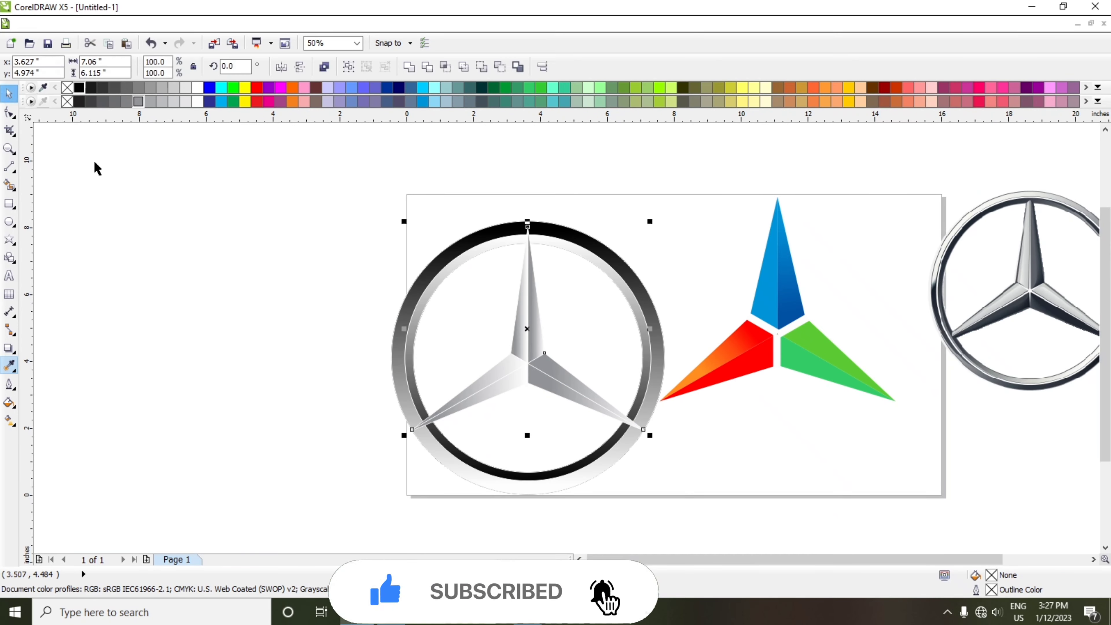
click(96, 169)
drag(335, 195, 658, 461)
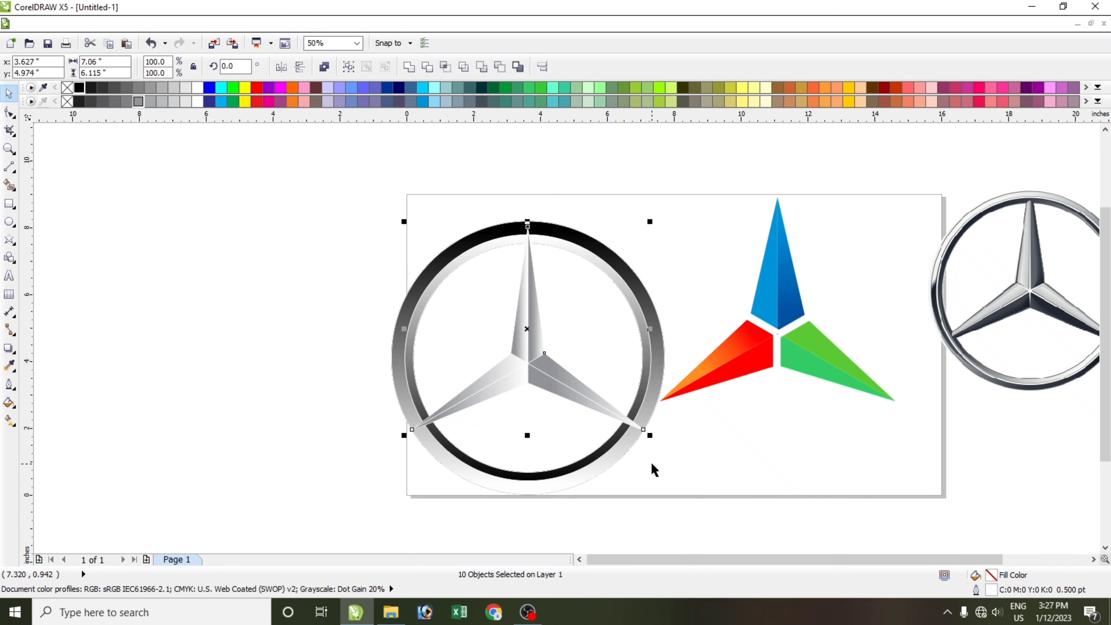
click(776, 488)
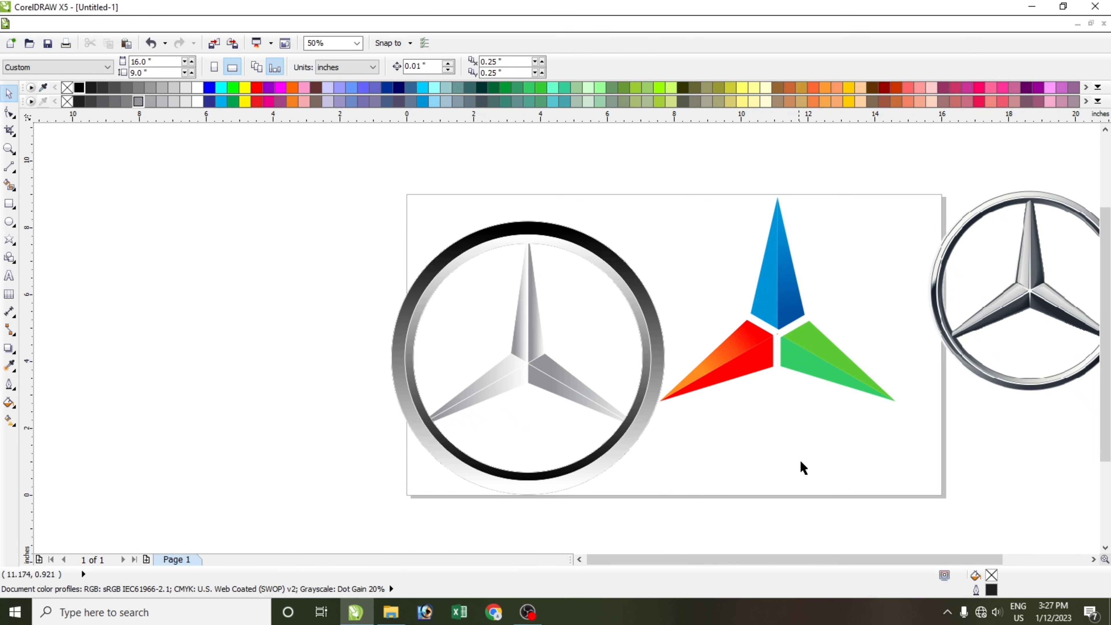
drag(776, 559, 817, 559)
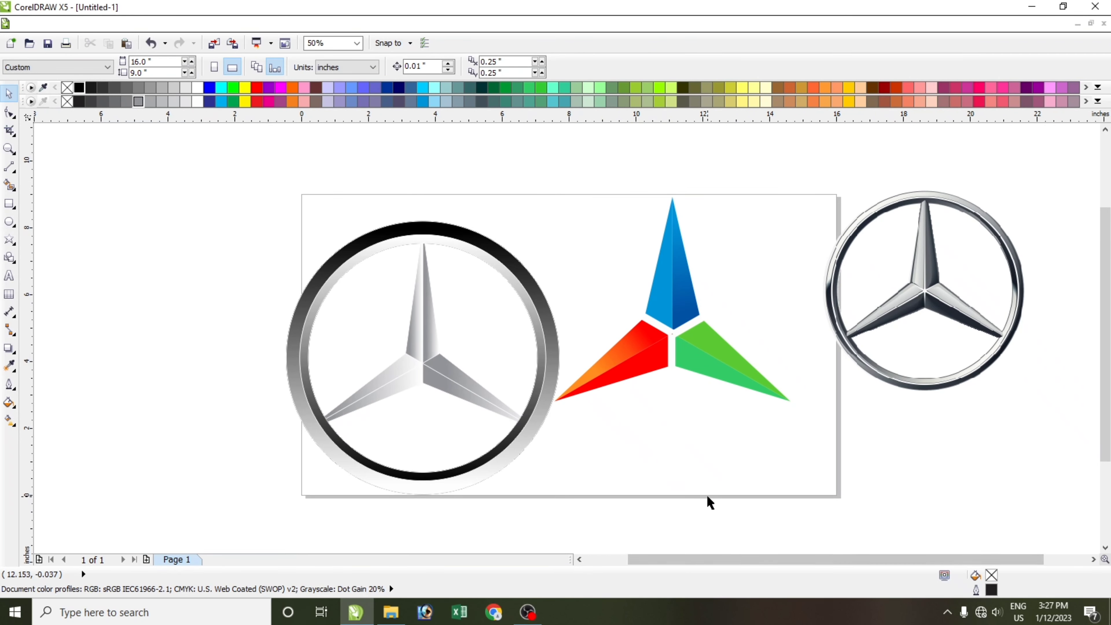